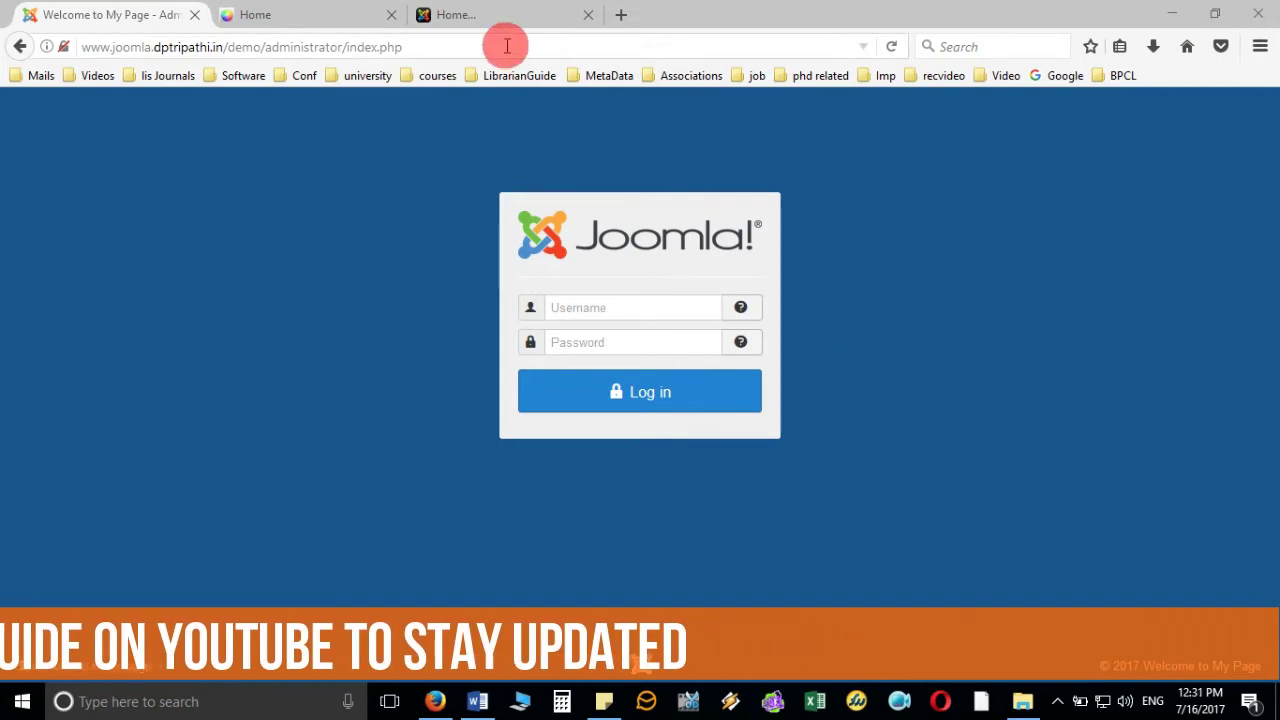
- Review the Biju Patnaik Central Library home page, covering its header, navigation submenus, book carousel, sidebar links and banner images
click(512, 15)
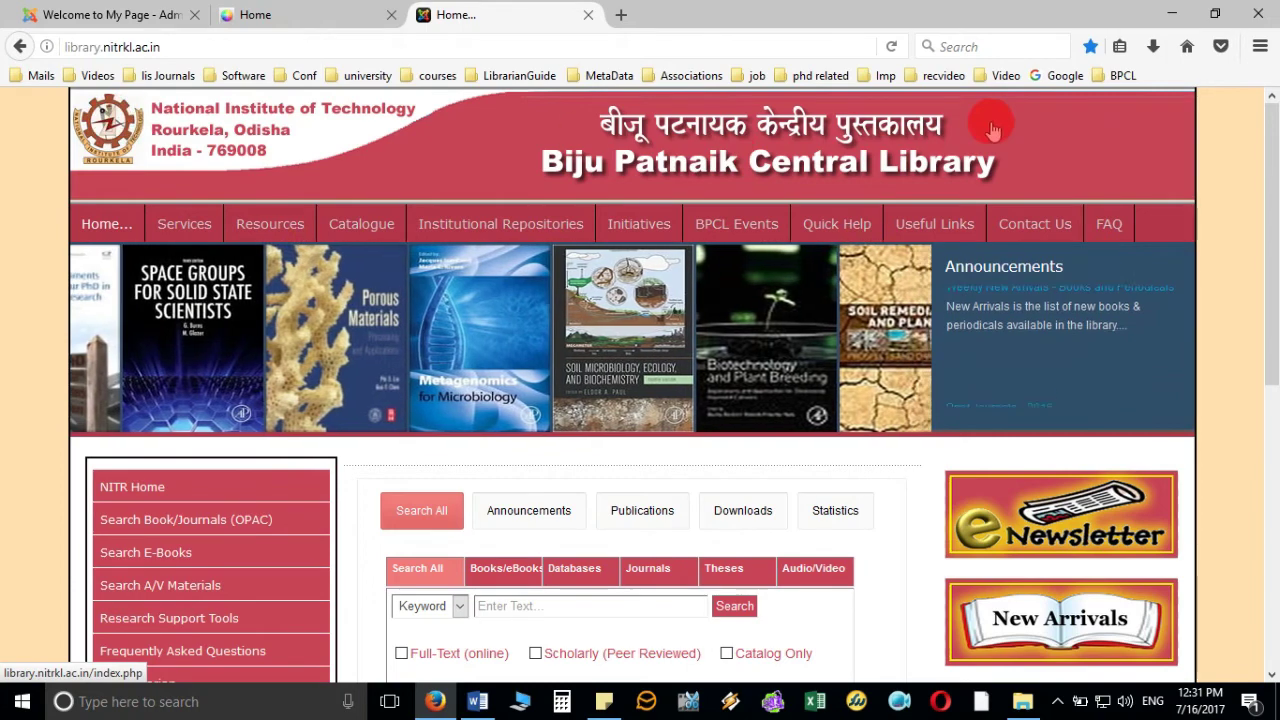
mouse_move(95, 220)
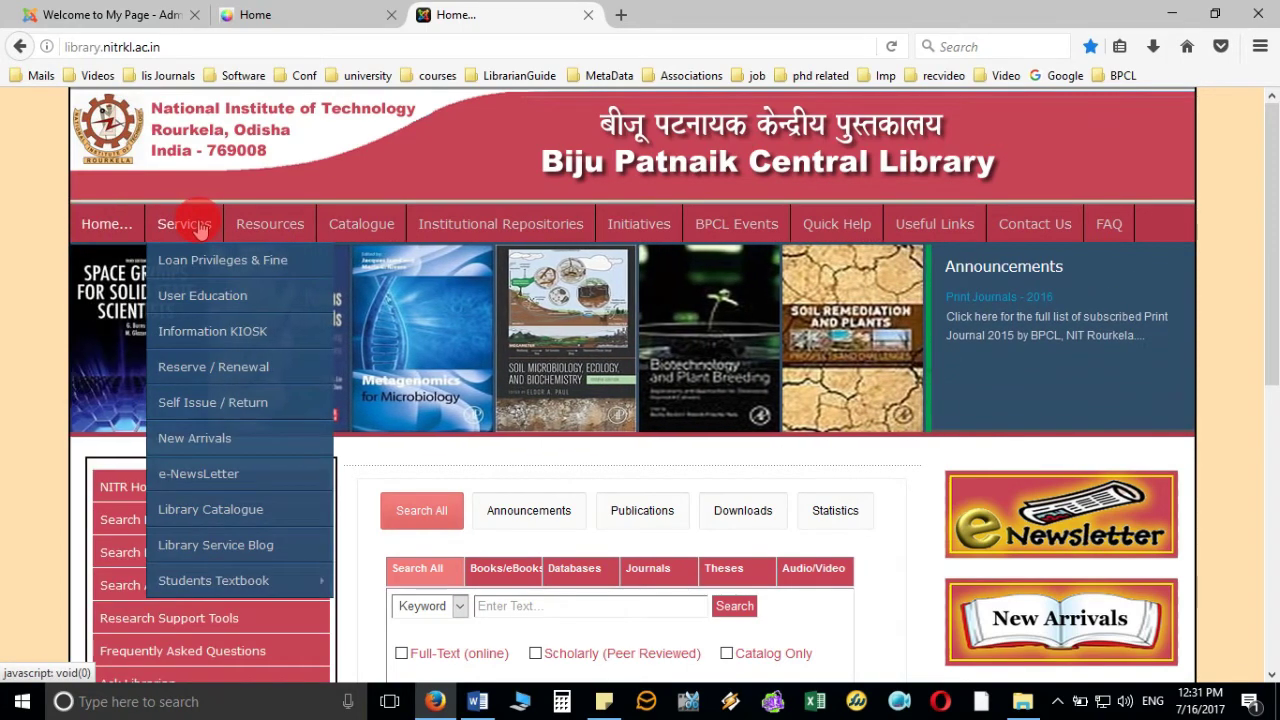
mouse_move(350, 228)
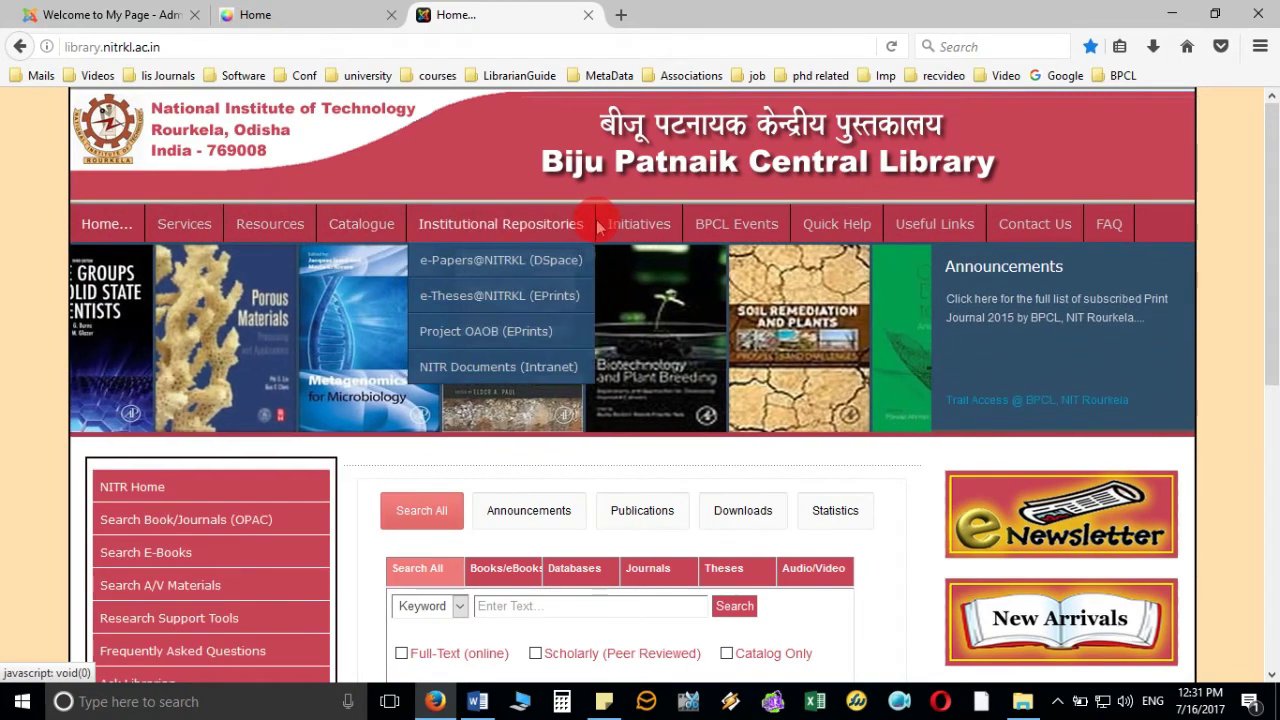
mouse_move(847, 230)
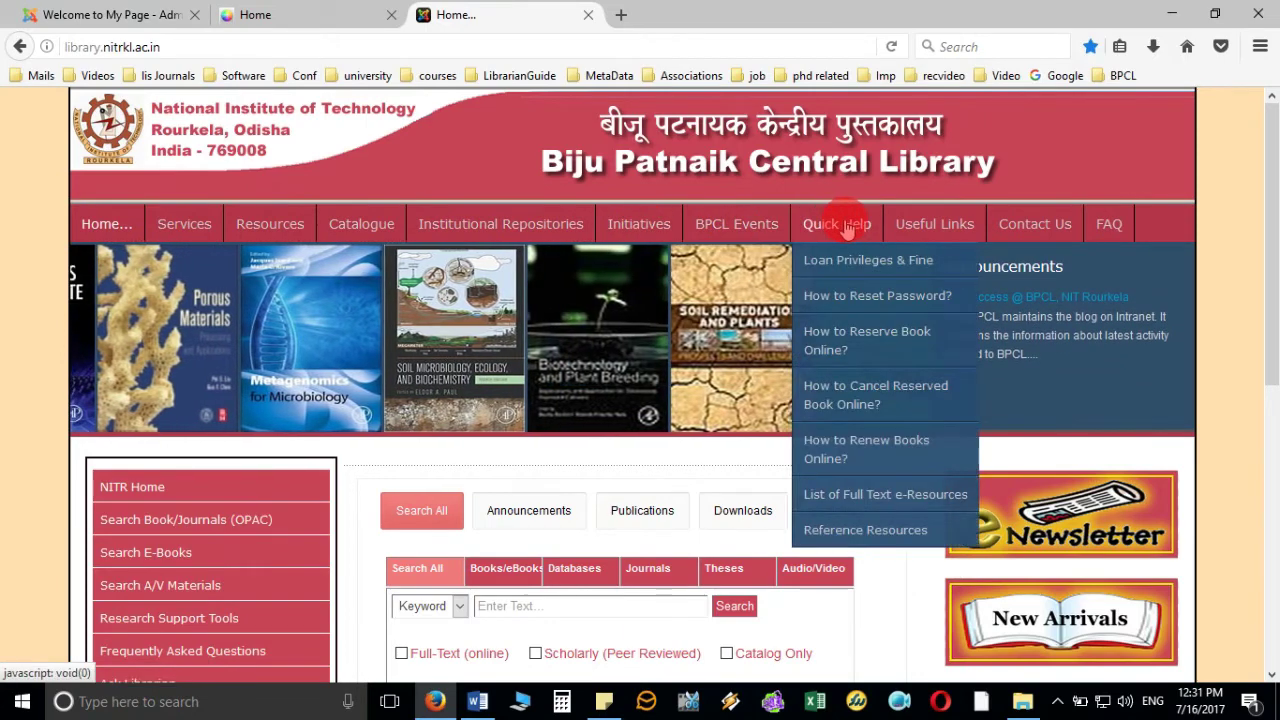
mouse_move(487, 250)
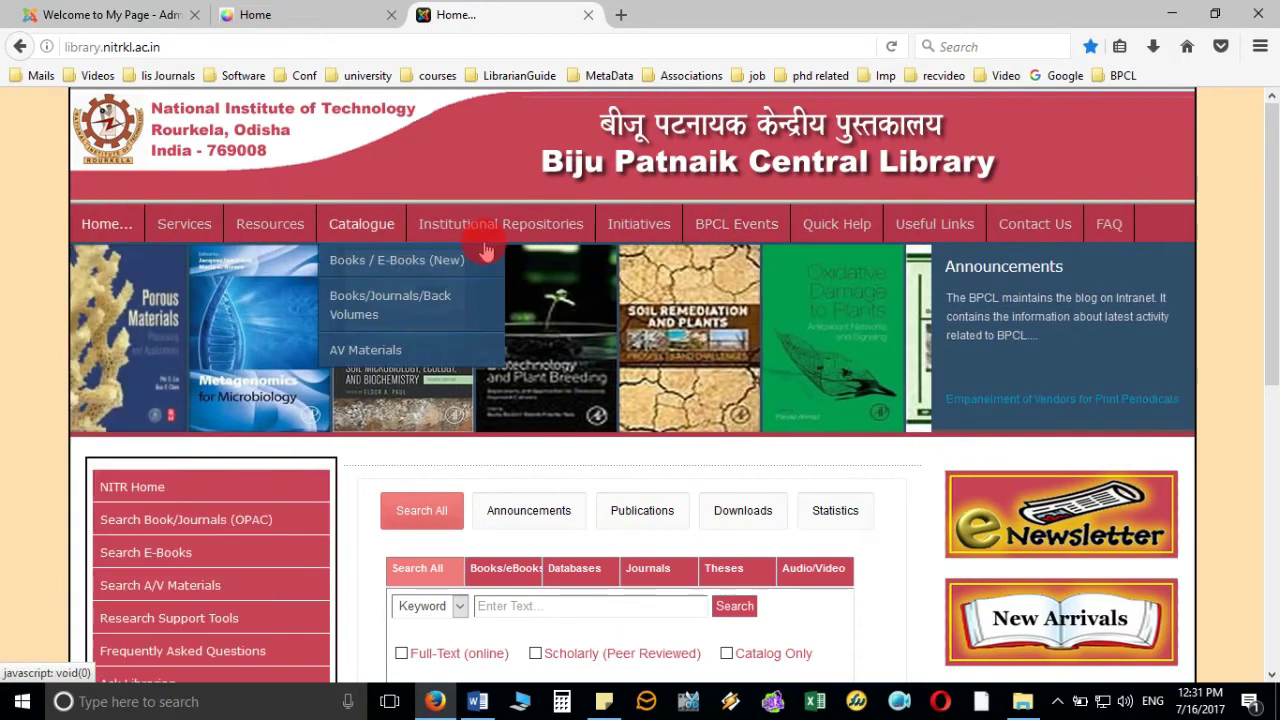
mouse_move(184, 228)
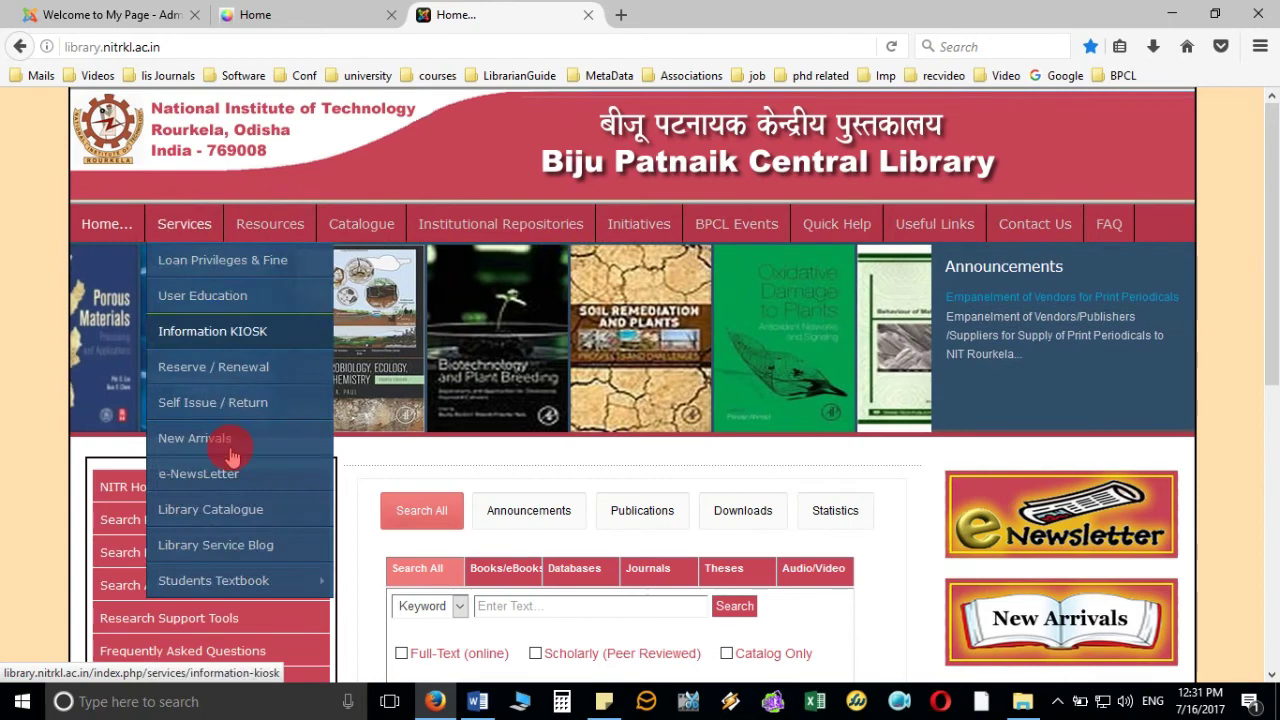
scroll(177, 575, down, 2)
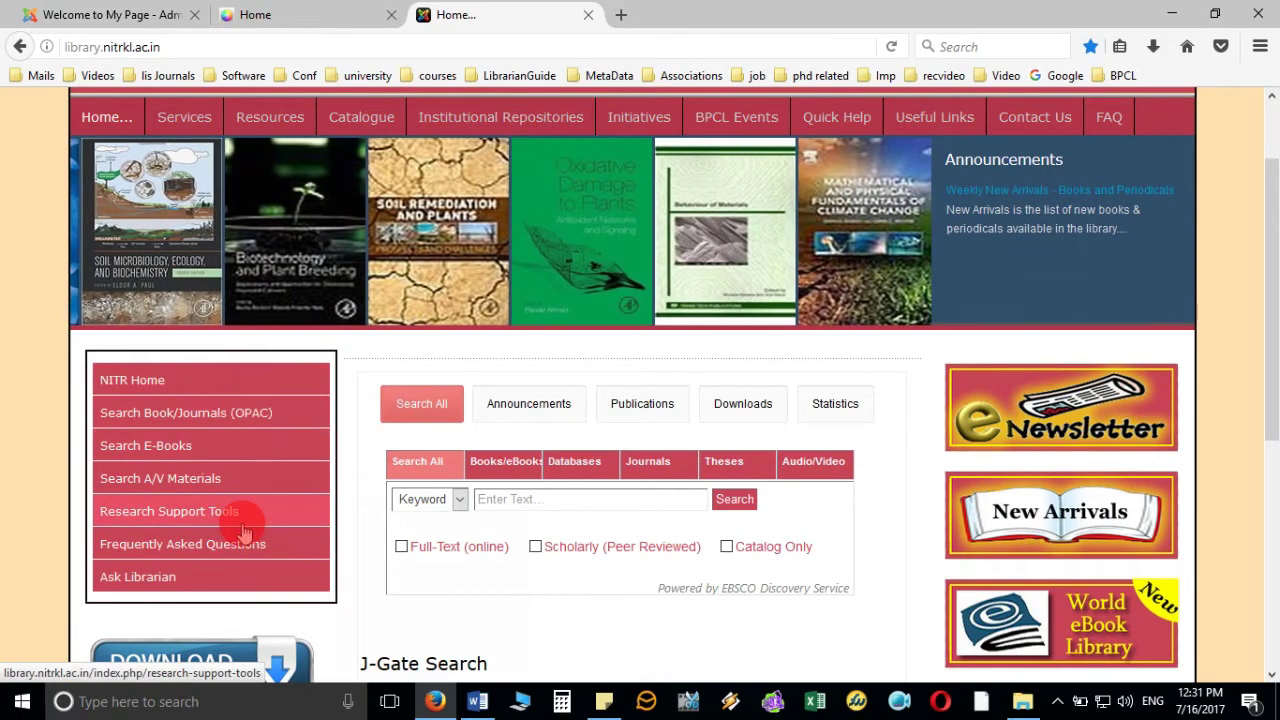
scroll(220, 477, up, 2)
scroll(955, 513, down, 2)
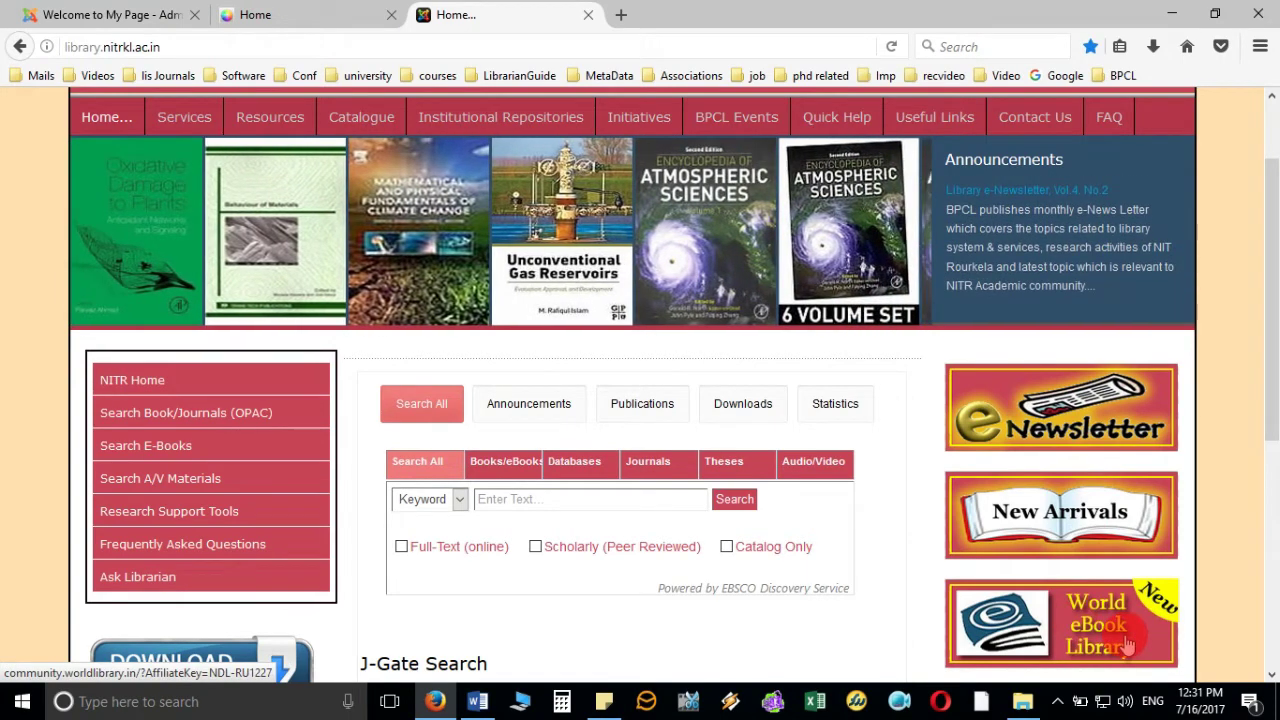
scroll(1128, 647, up, 2)
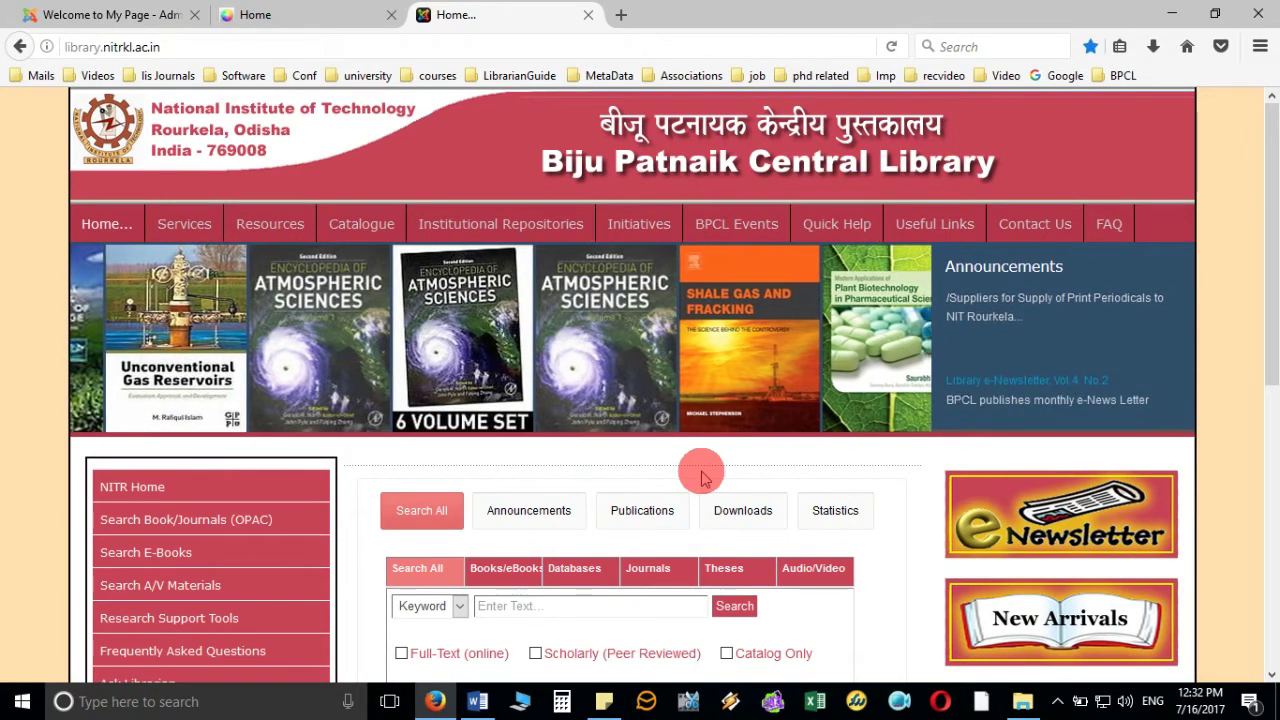
- Look through the Publications, Downloads, Statistics, Announcements and Search All sections of the library page's central content area
scroll(701, 478, down, 3)
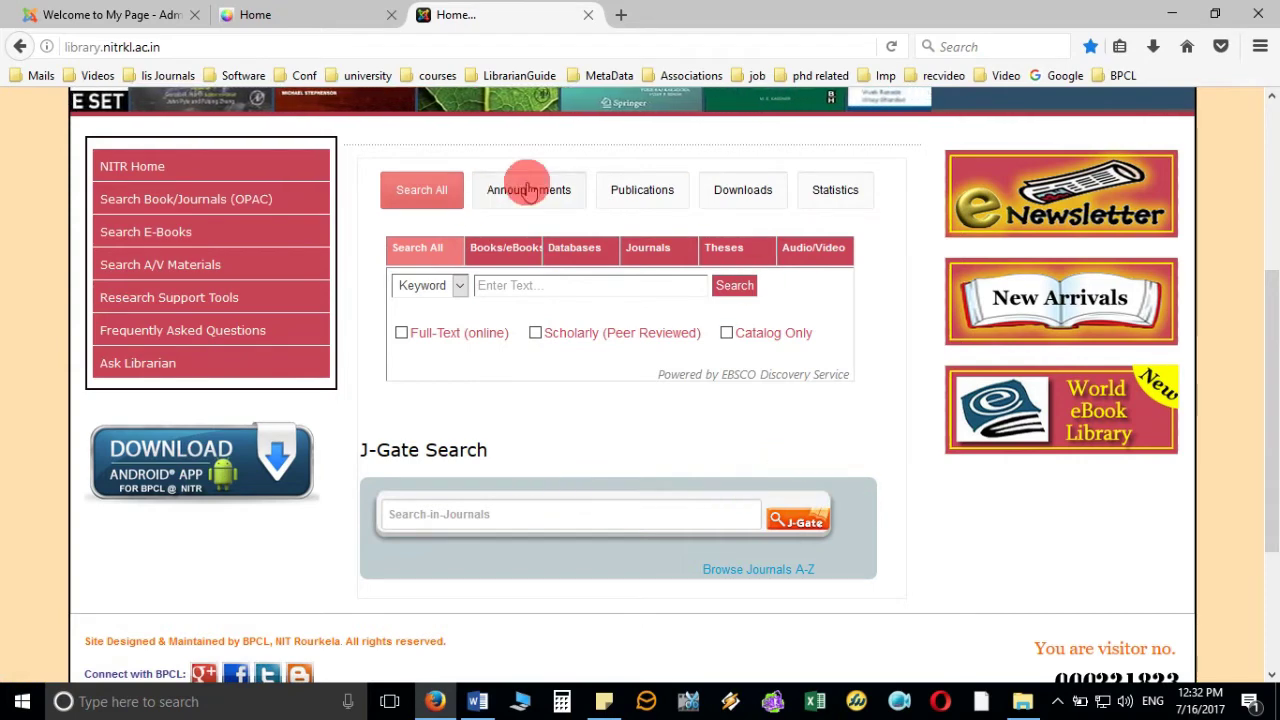
click(648, 189)
click(750, 193)
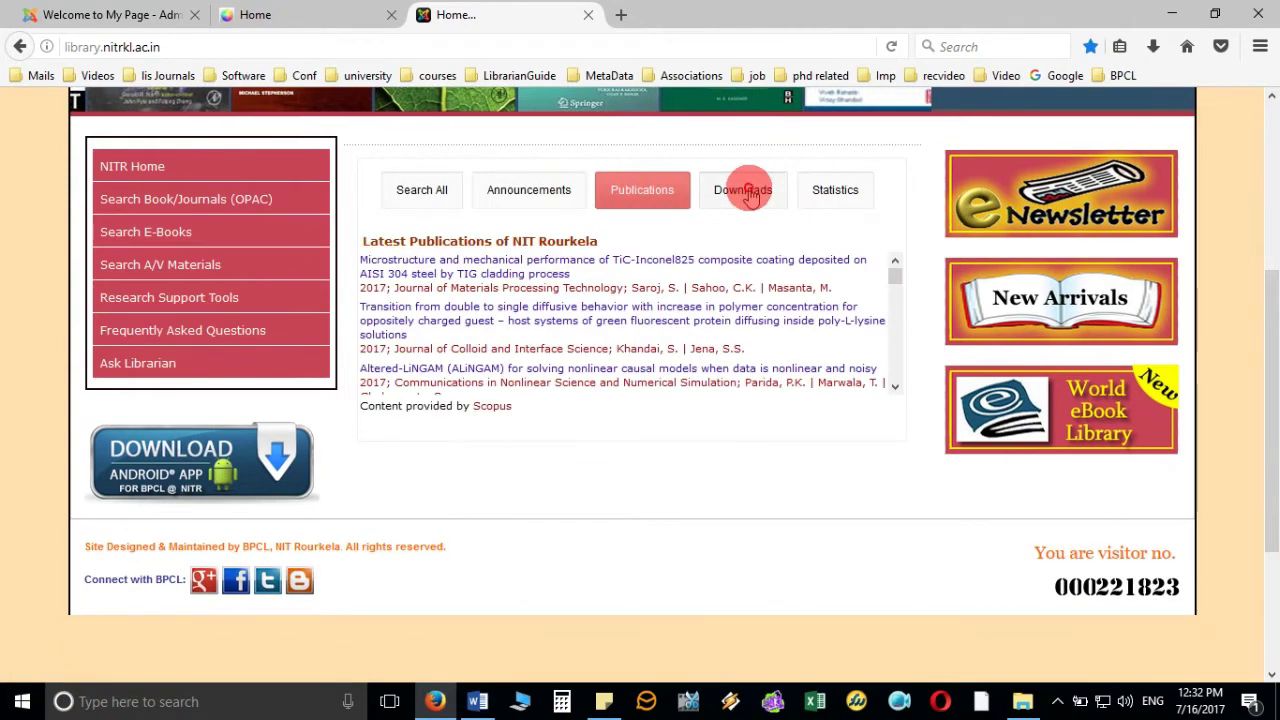
click(829, 193)
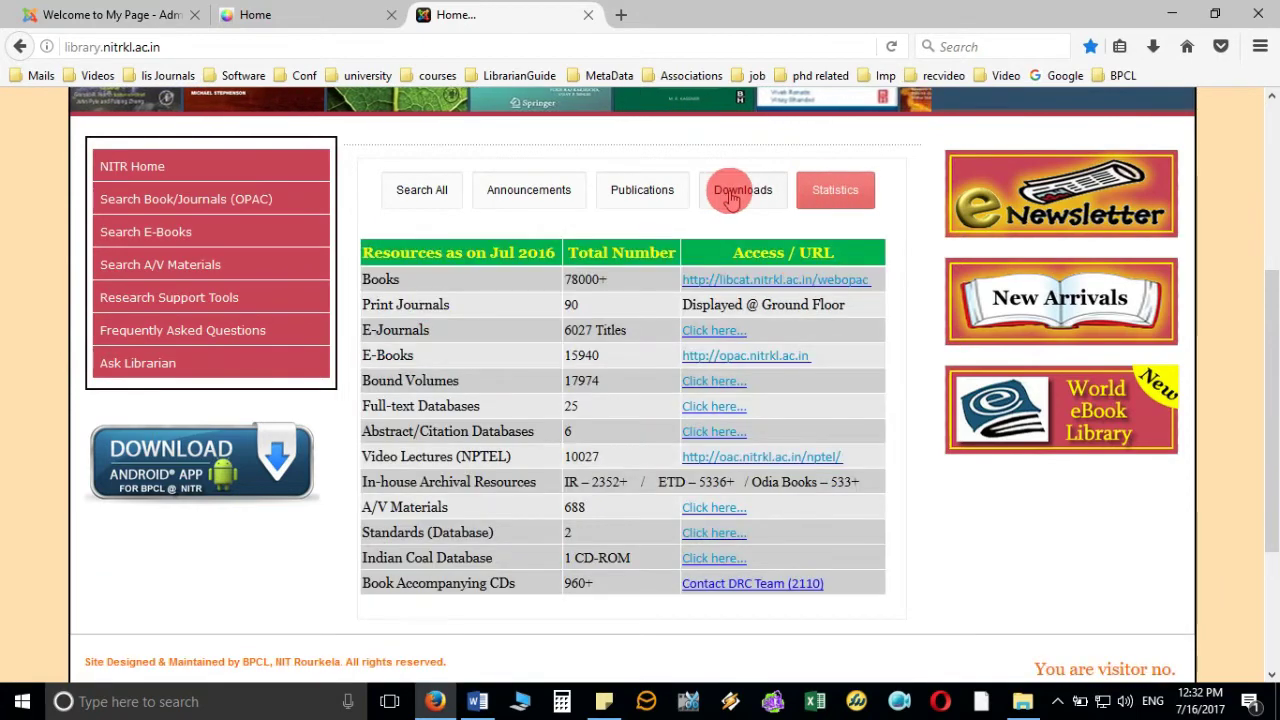
click(733, 197)
click(648, 189)
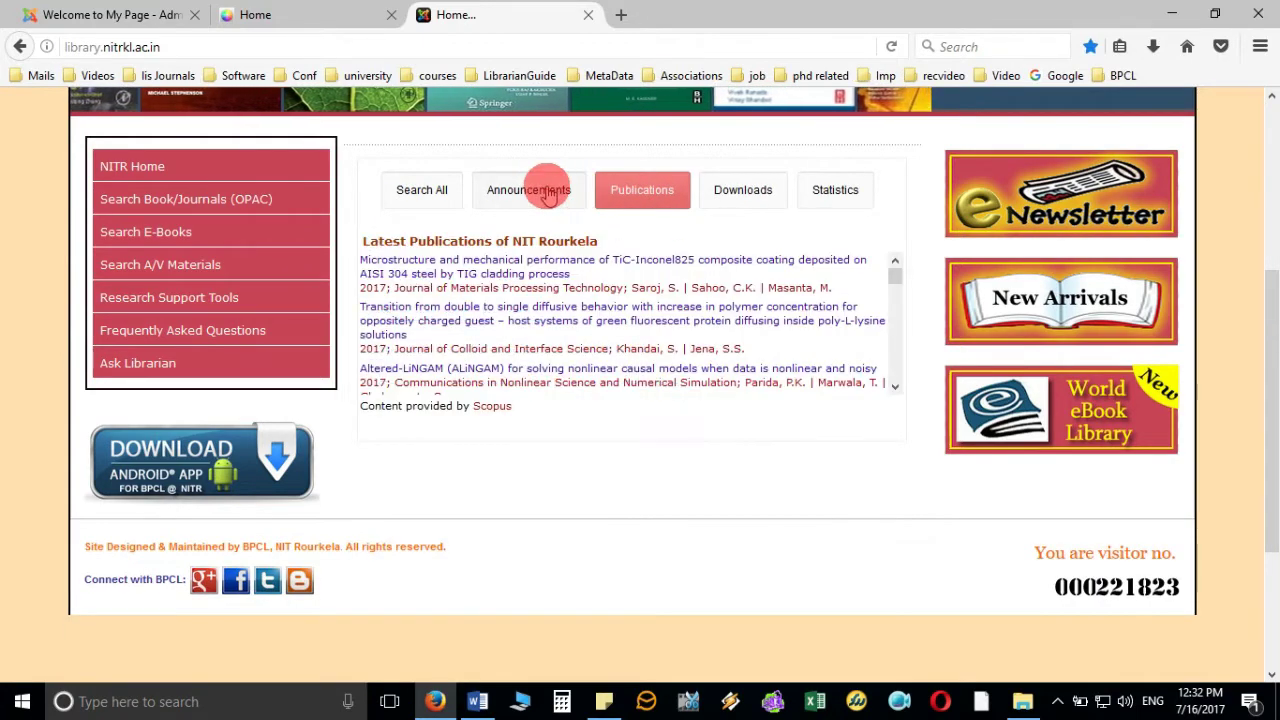
click(545, 191)
click(431, 192)
click(431, 266)
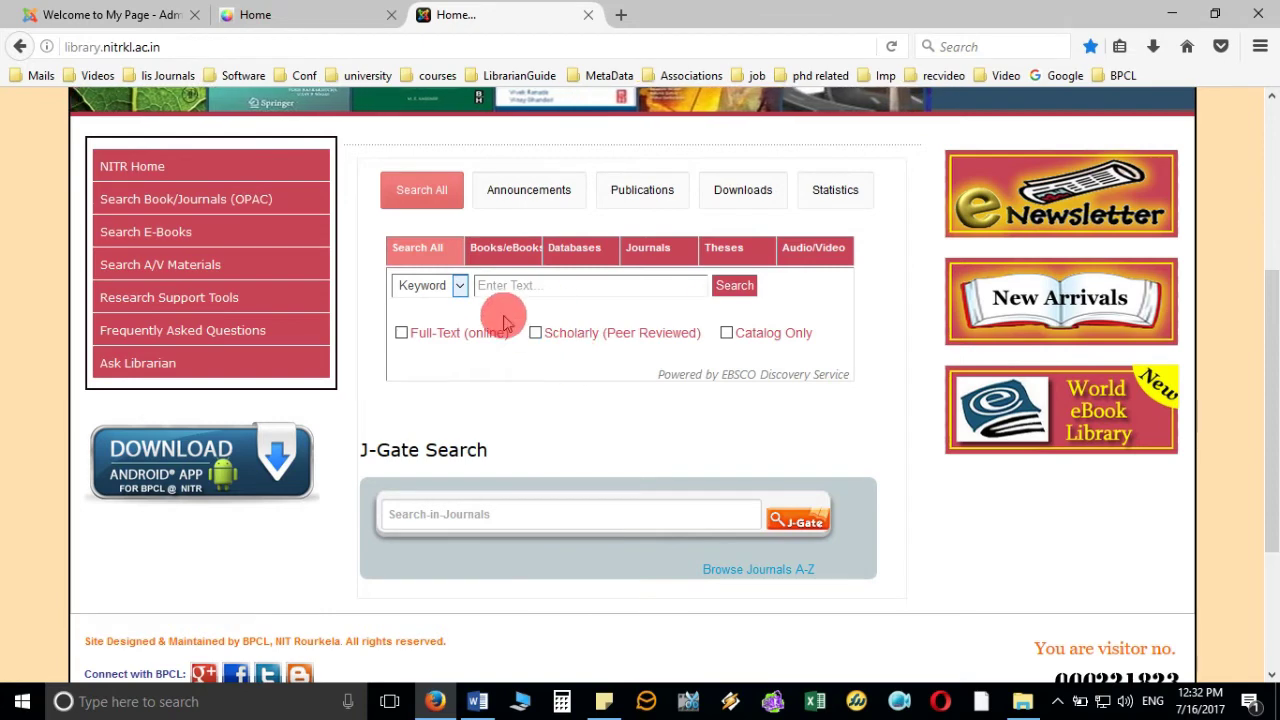
- Examine the contents of the Announcements, Publications, Downloads and Statistics sections, the search boxes and the page footer with its visitor counter
click(543, 196)
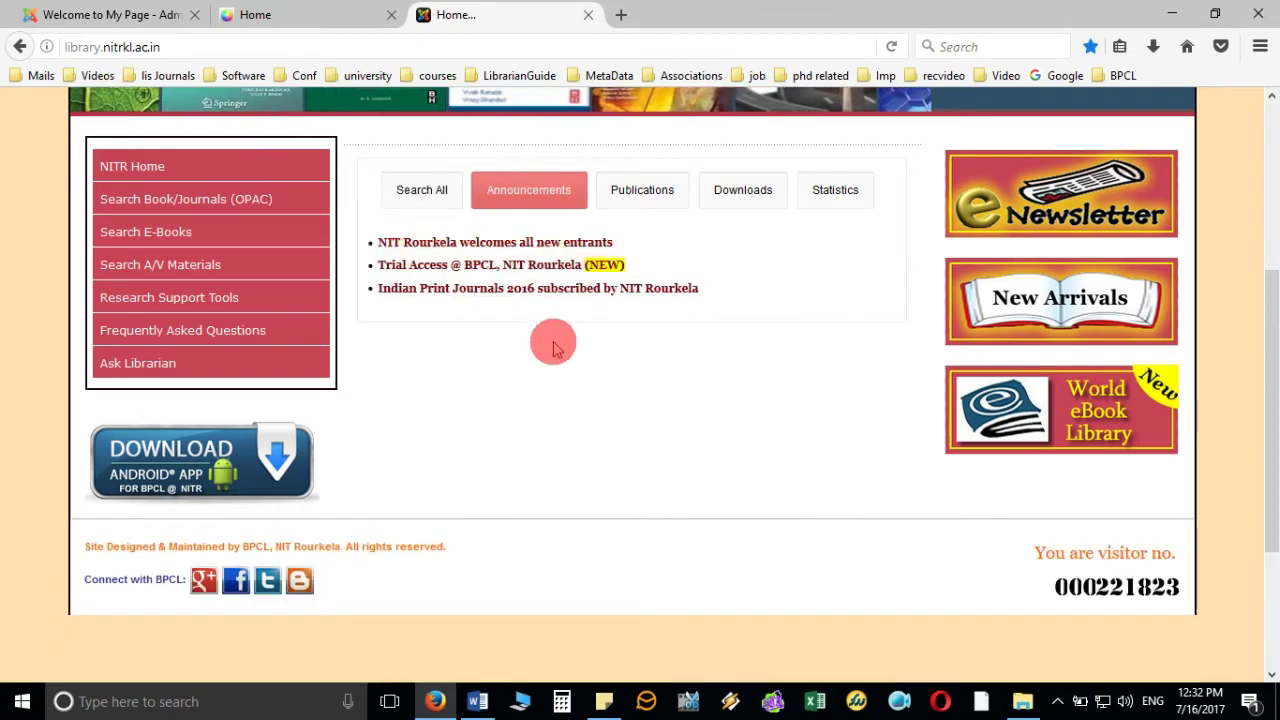
click(660, 197)
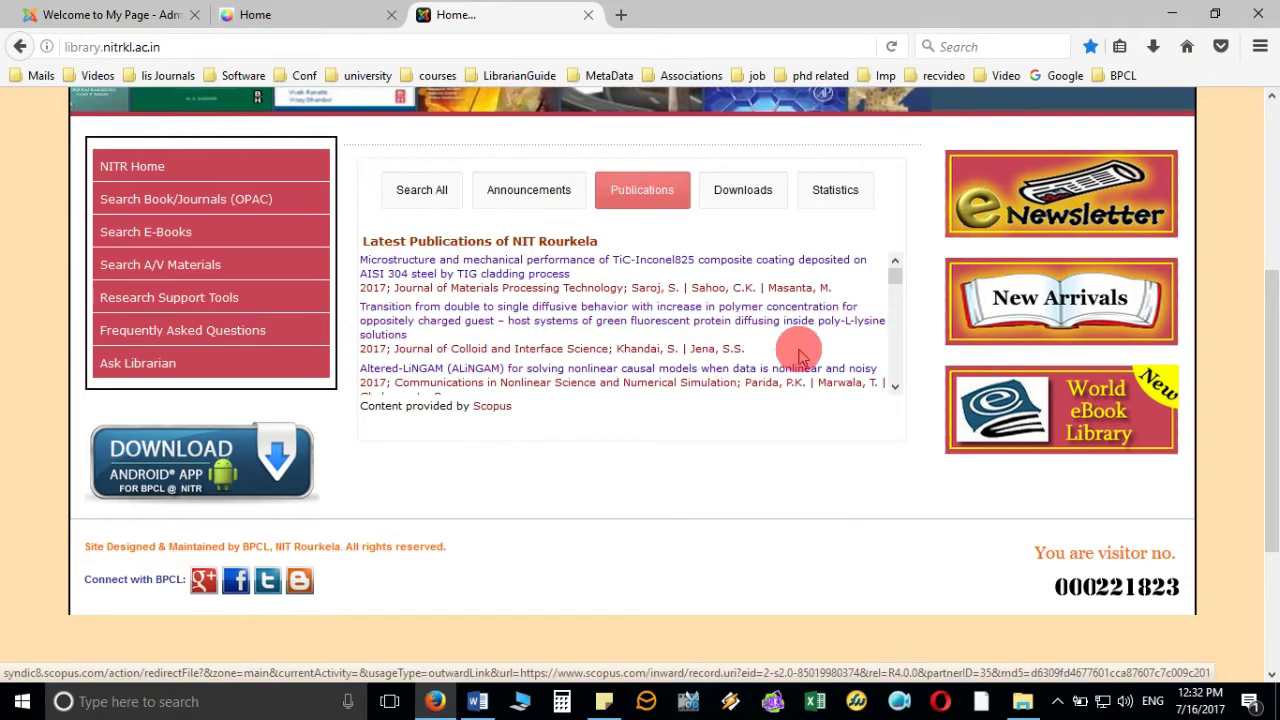
click(750, 190)
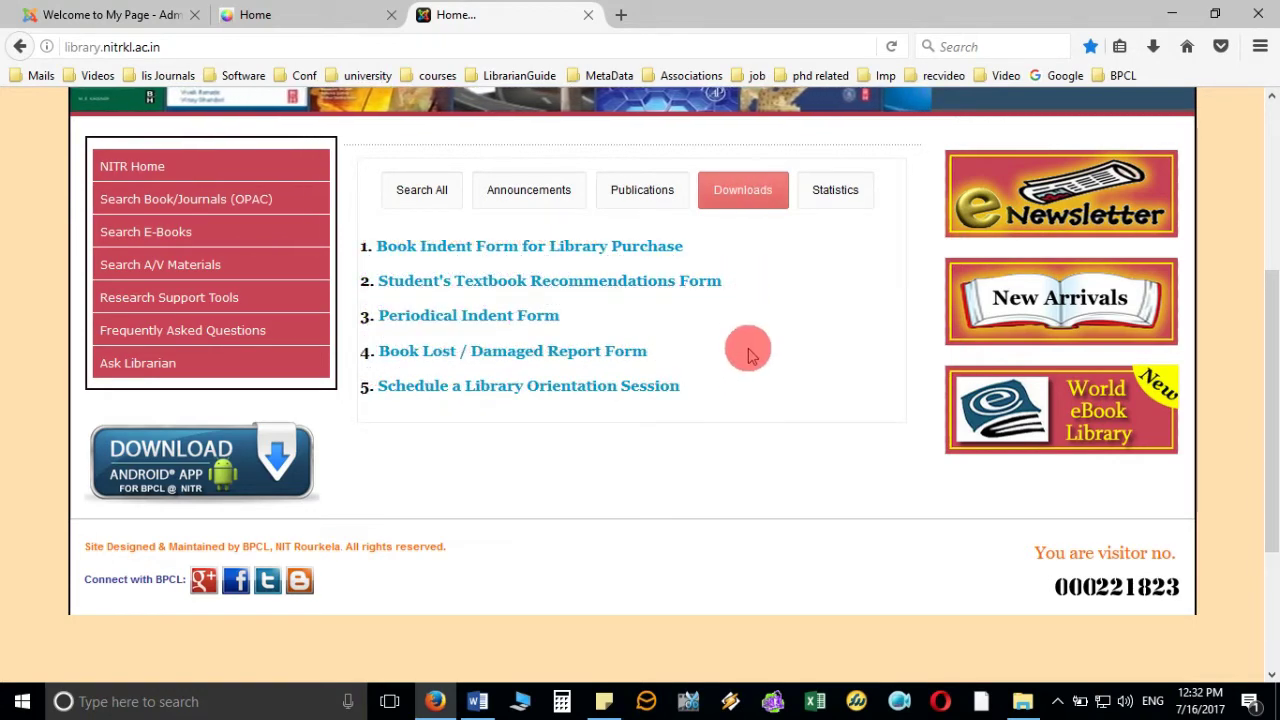
click(852, 196)
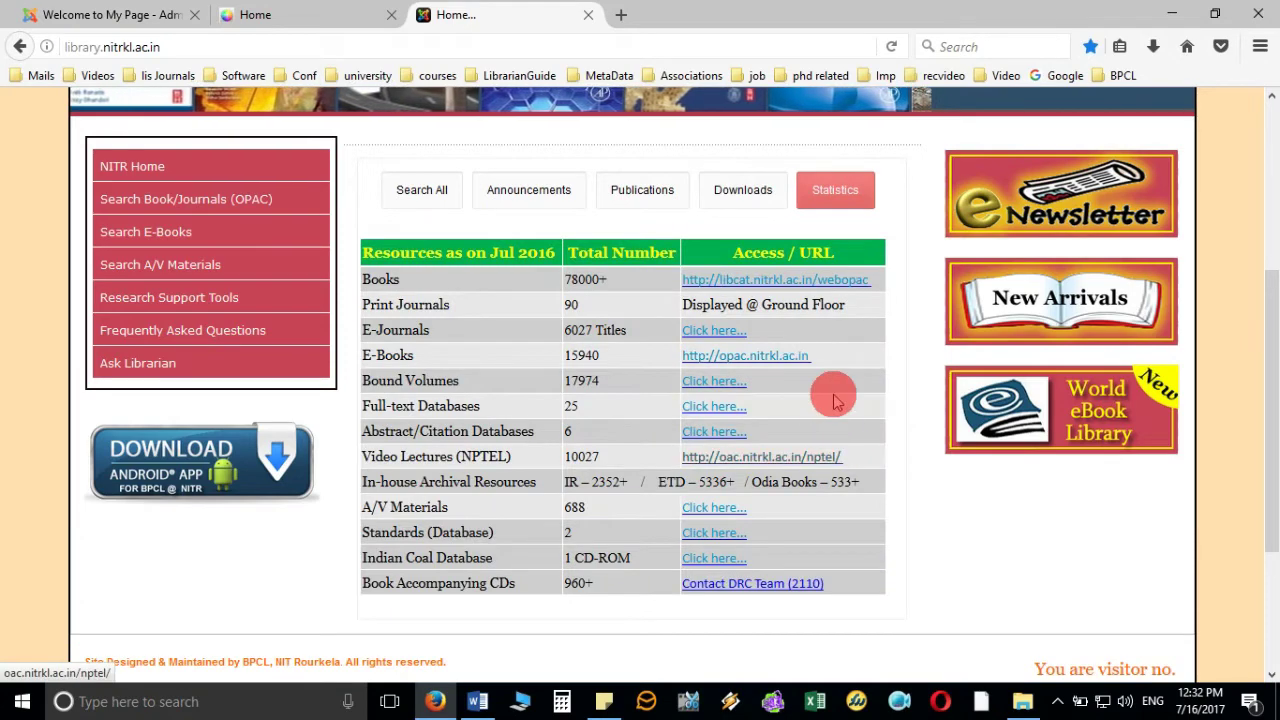
click(424, 192)
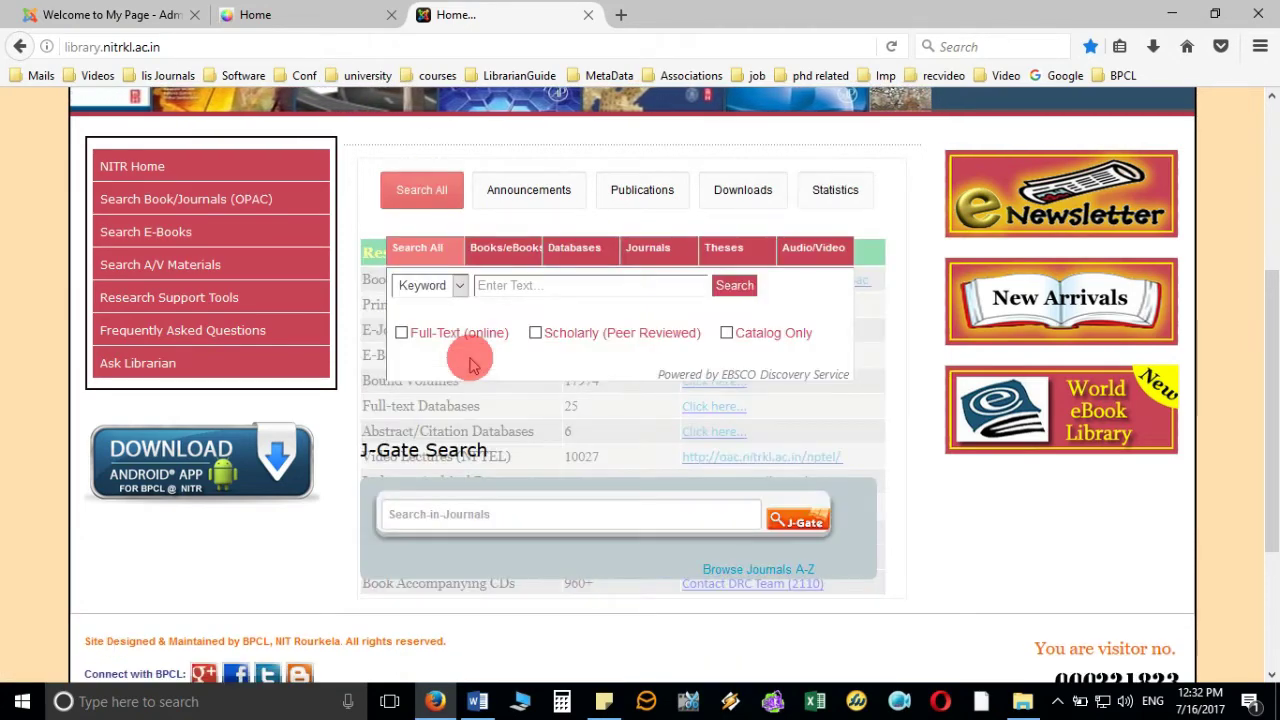
scroll(213, 421, down, 3)
scroll(670, 386, up, 2)
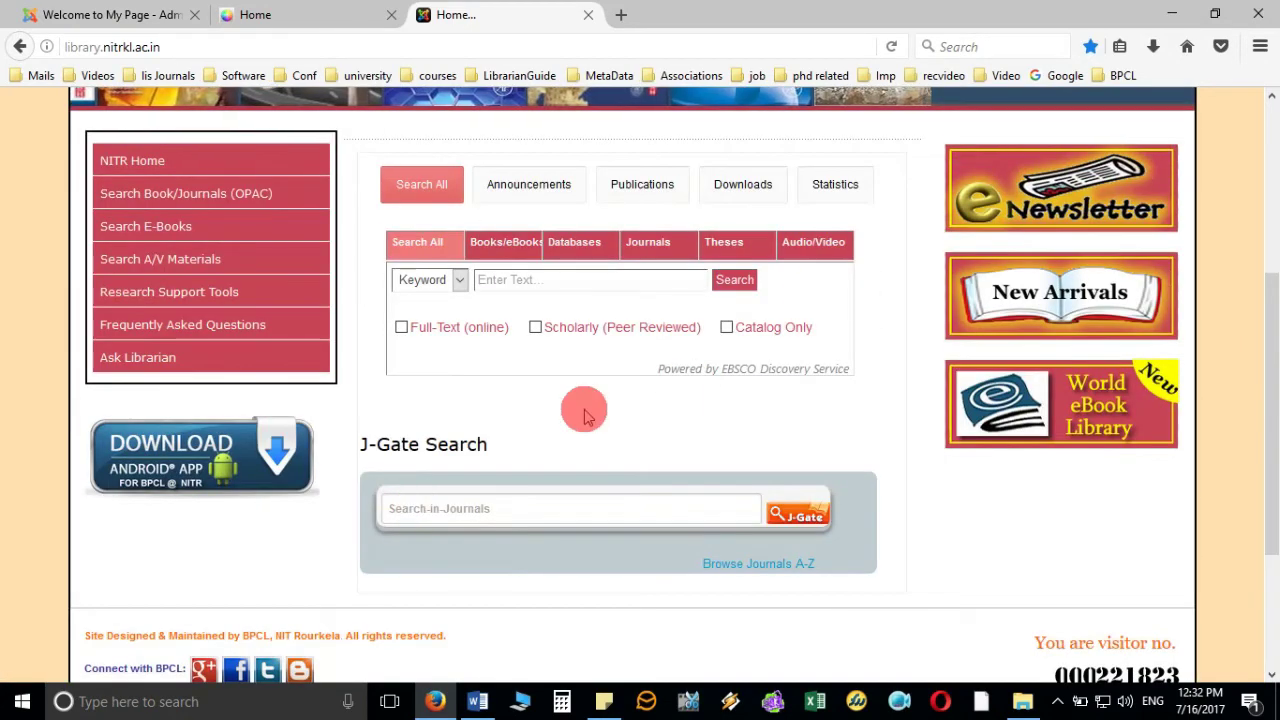
click(827, 196)
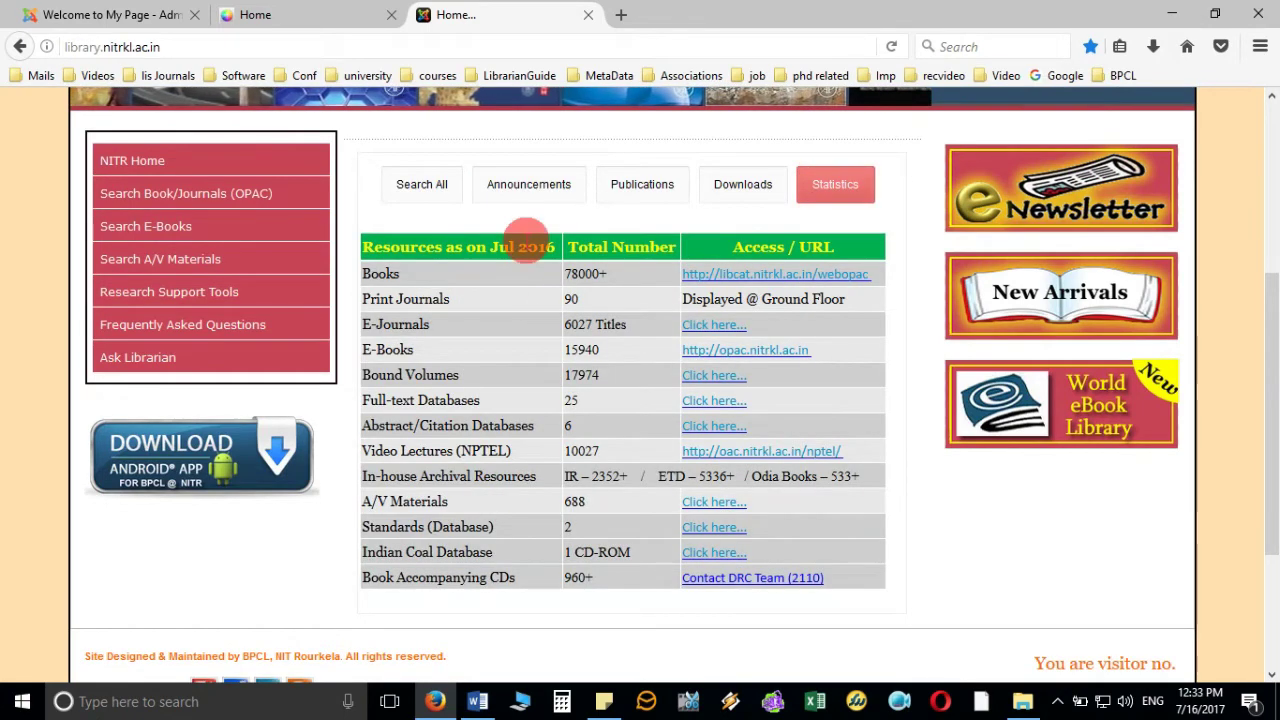
click(410, 185)
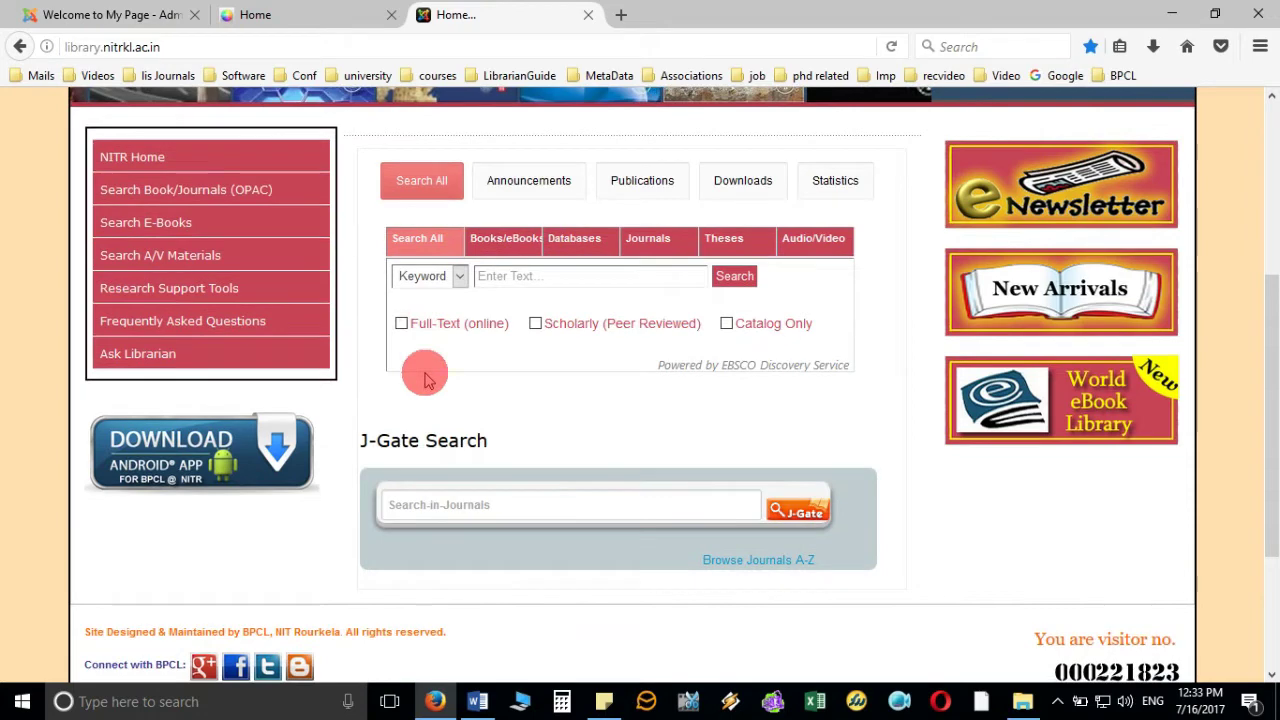
scroll(92, 453, down, 2)
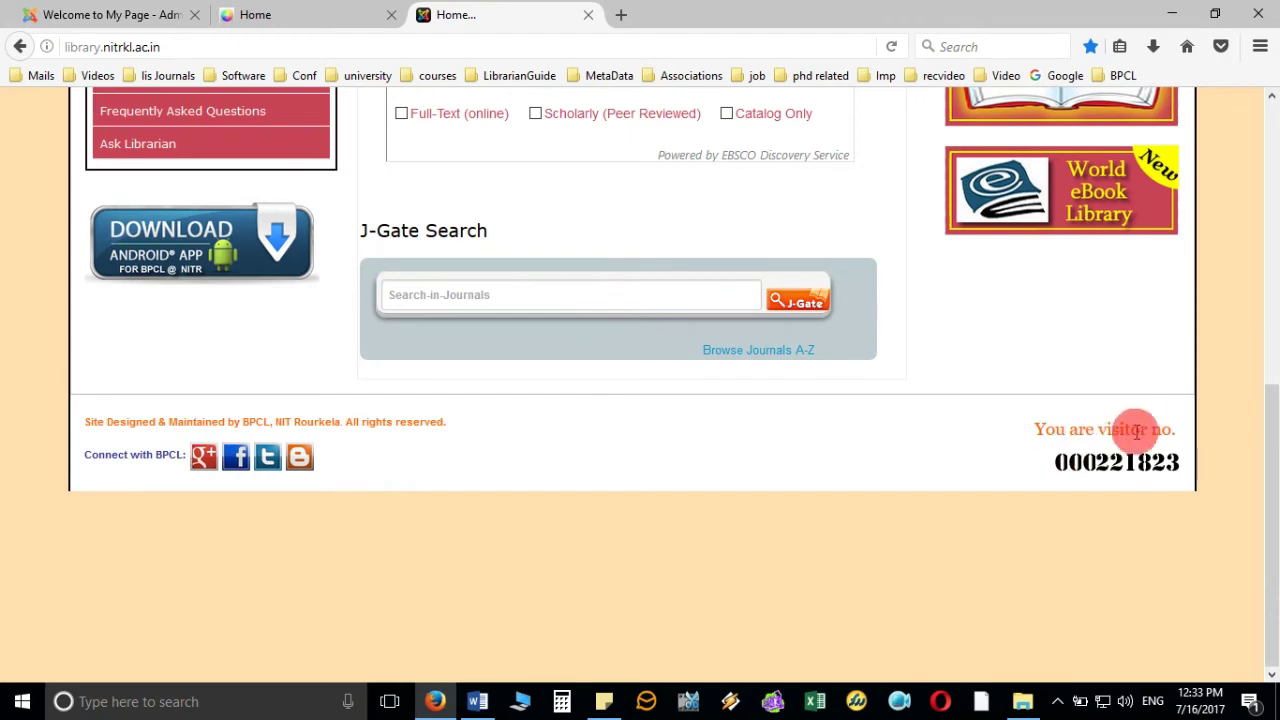
scroll(1138, 484, up, 5)
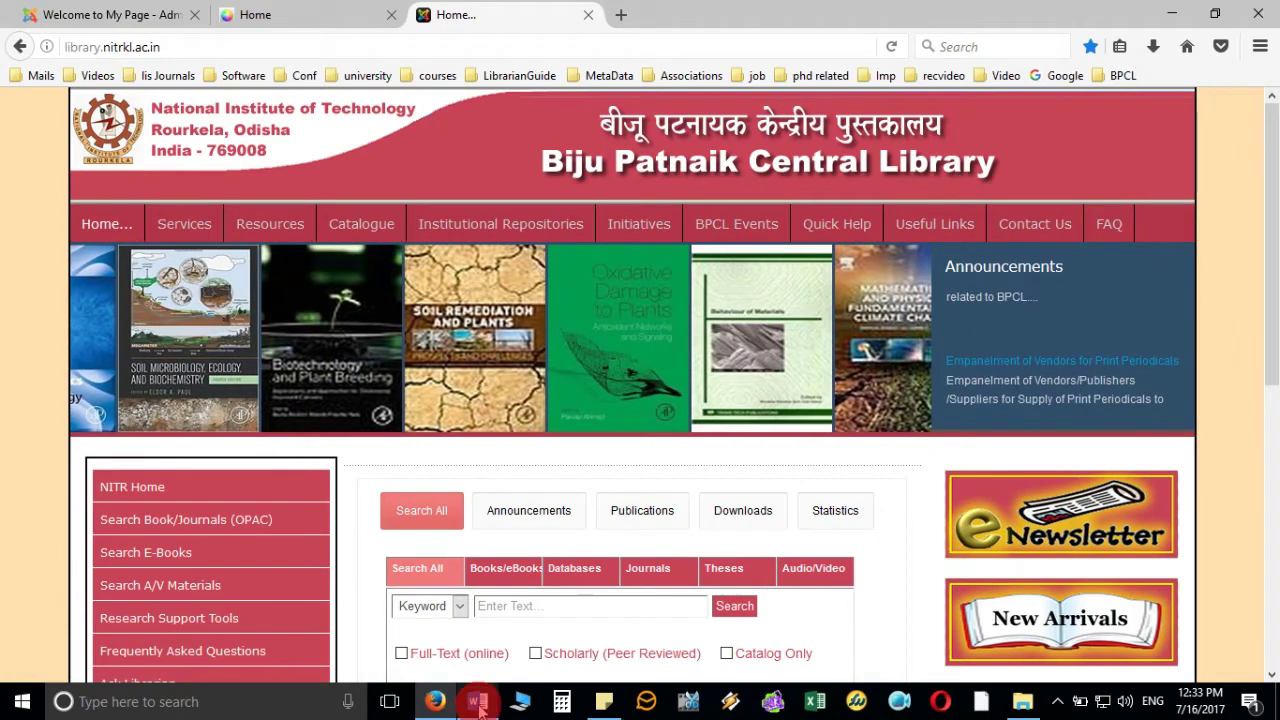
- Switch to the Word document and add a page break after the email settings text at its end
key(alt+Tab)
scroll(708, 467, down, 6)
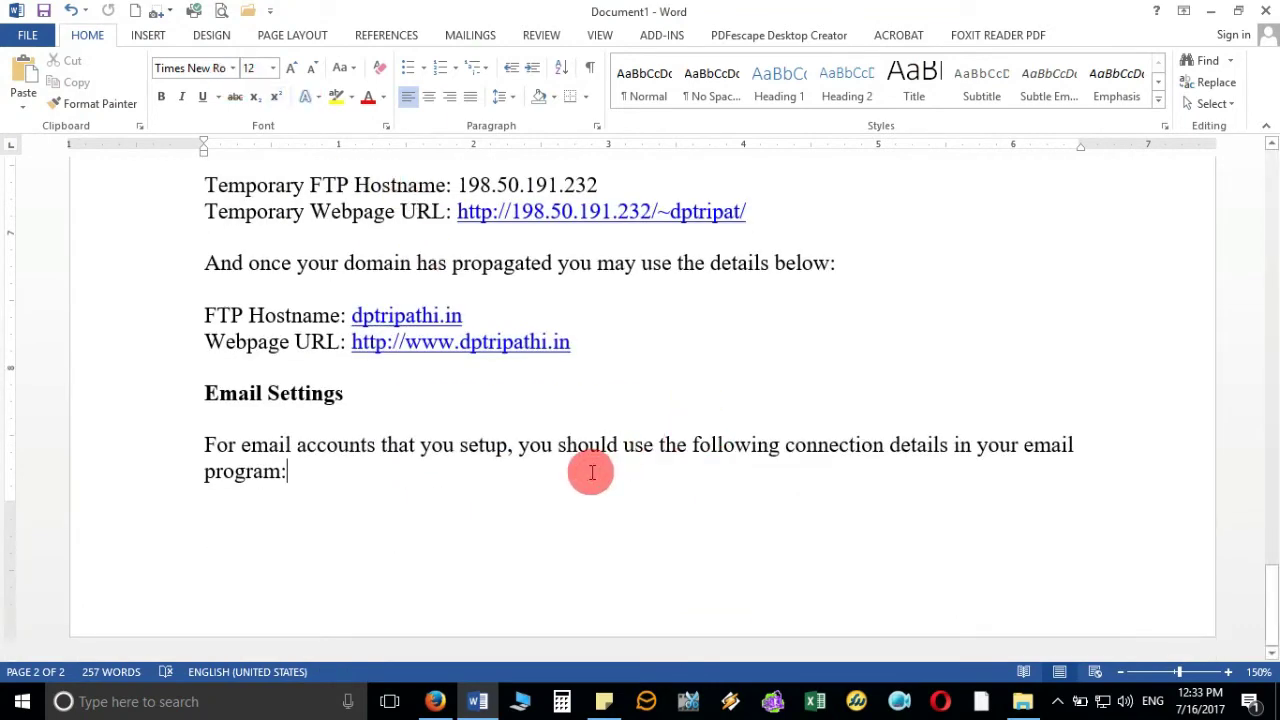
key(ctrl+Return)
scroll(577, 449, down, 4)
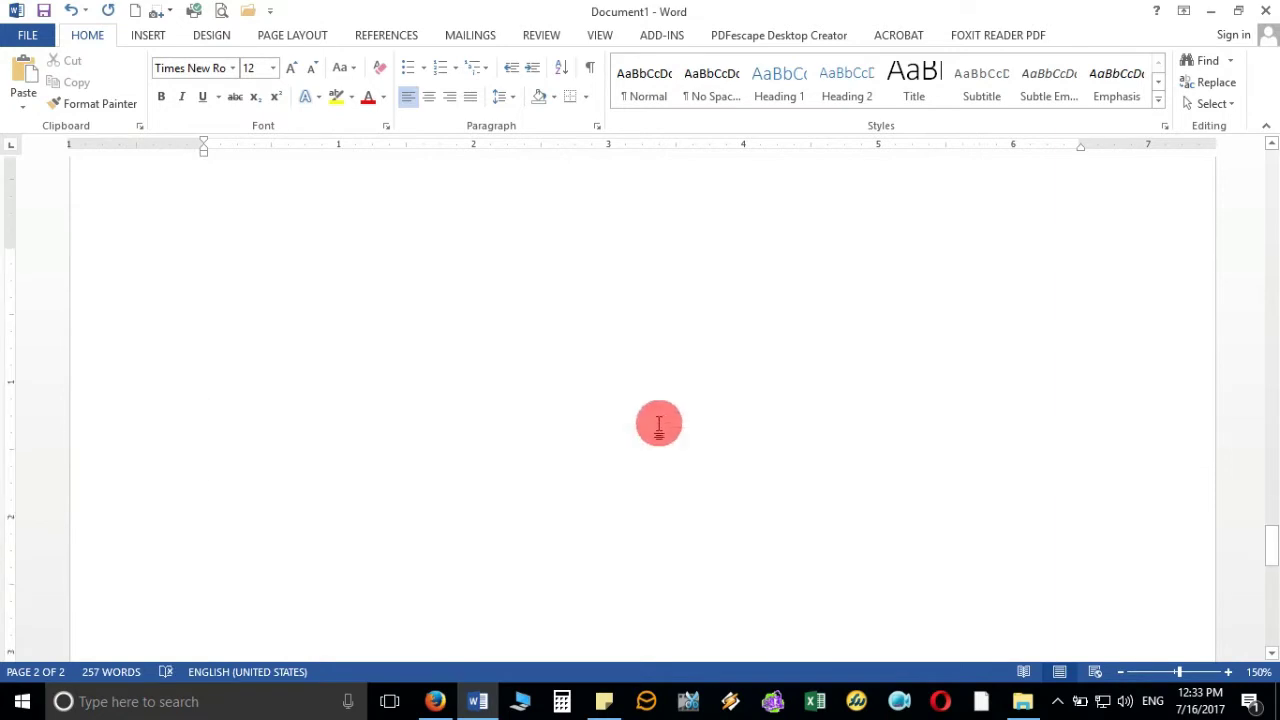
- Insert a table with three columns and seven rows on the new blank page
click(148, 36)
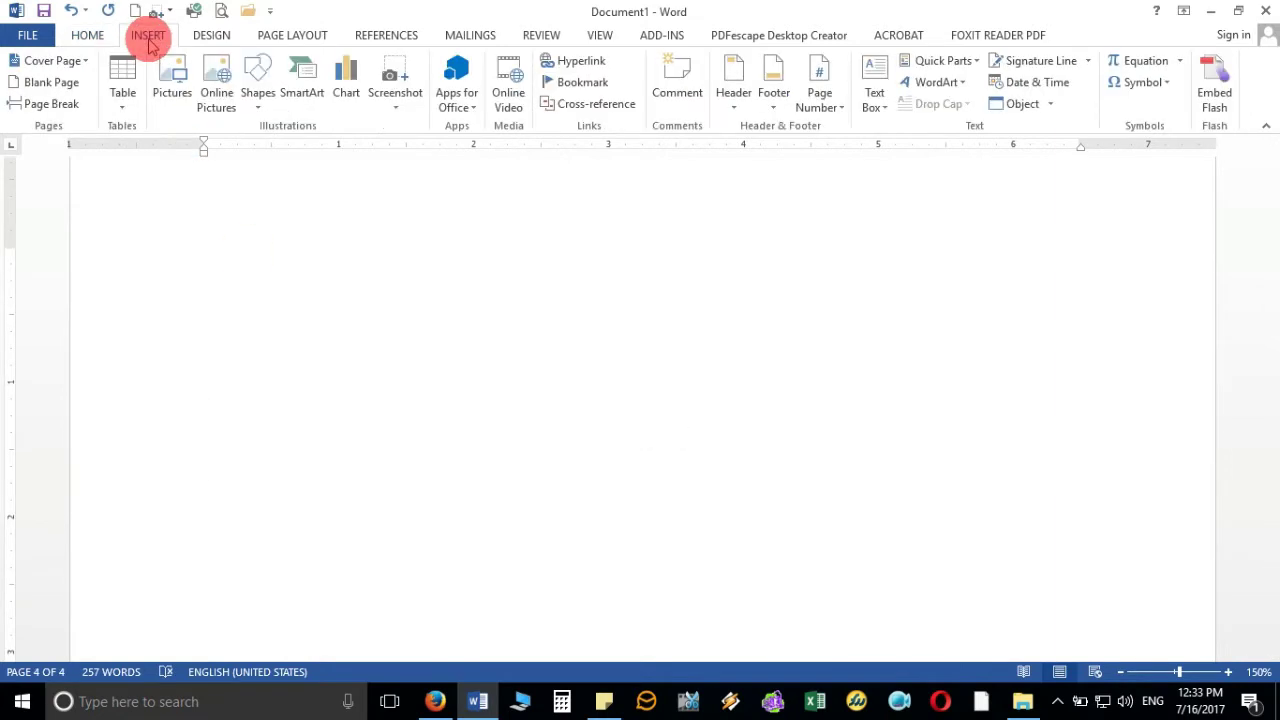
click(131, 74)
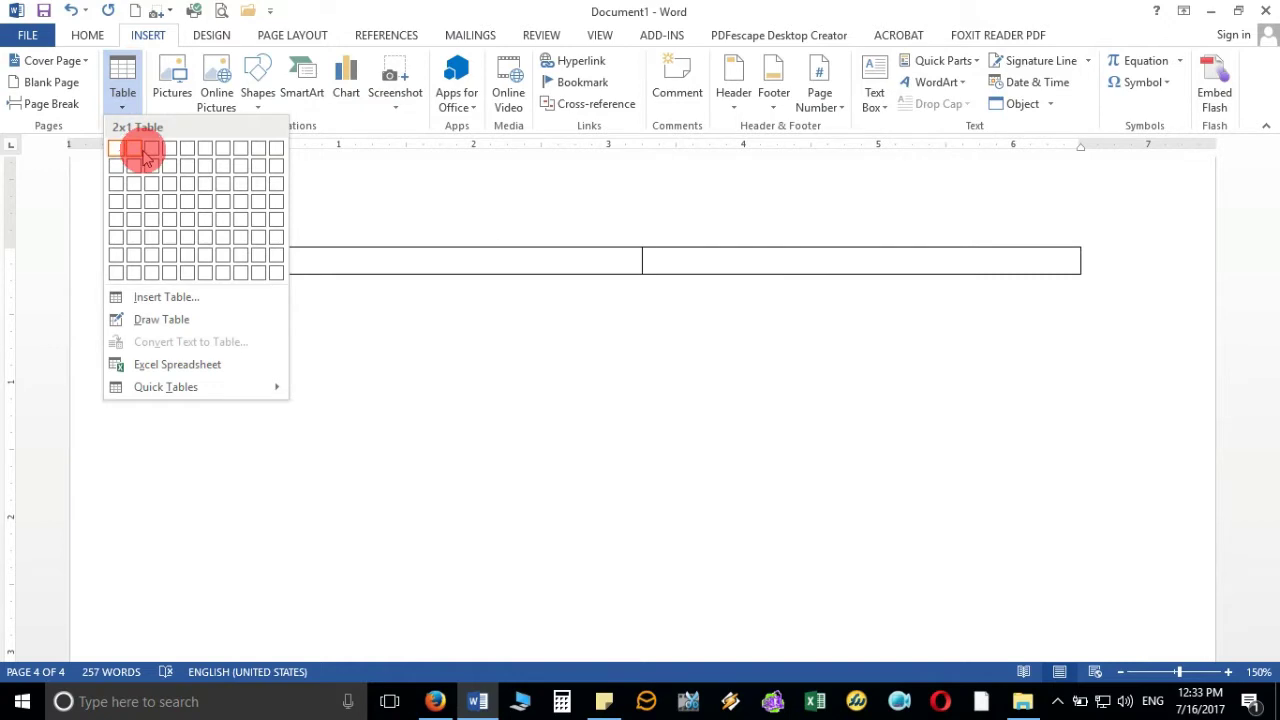
click(151, 254)
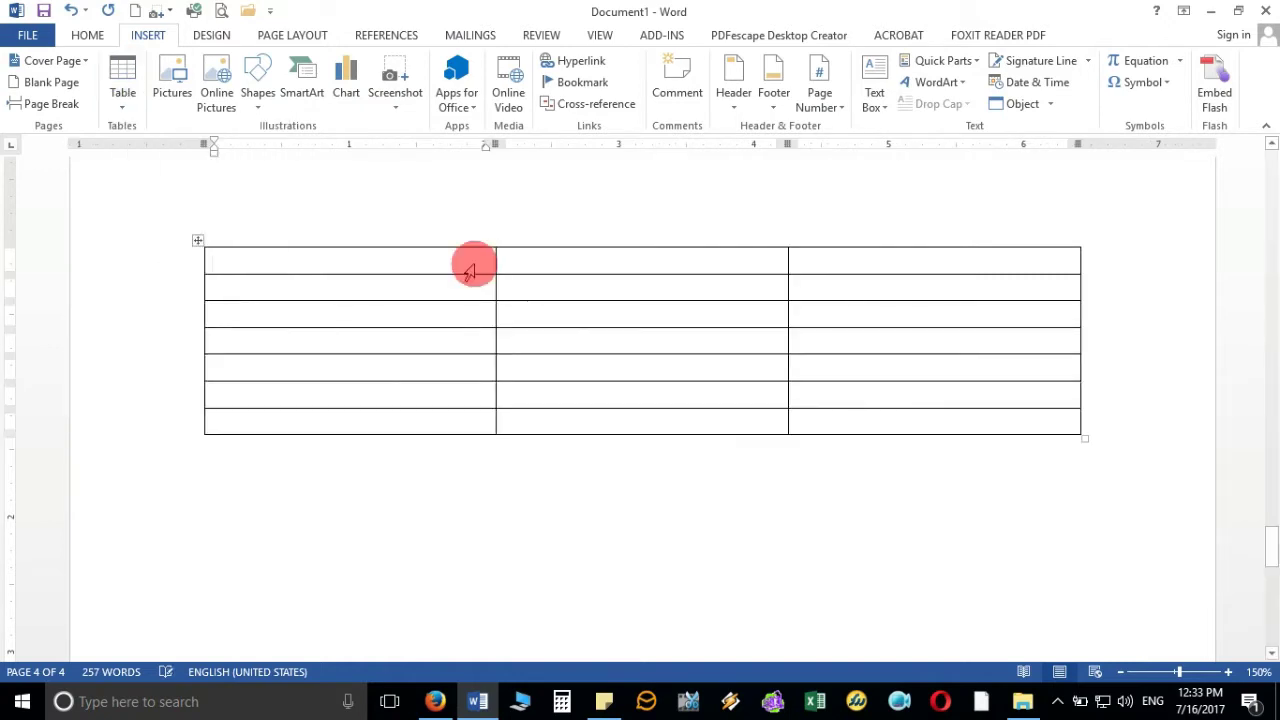
- Merge the three cells of the table's first row and enter HEADER as centred text
drag(422, 263, 871, 256)
right_click(875, 262)
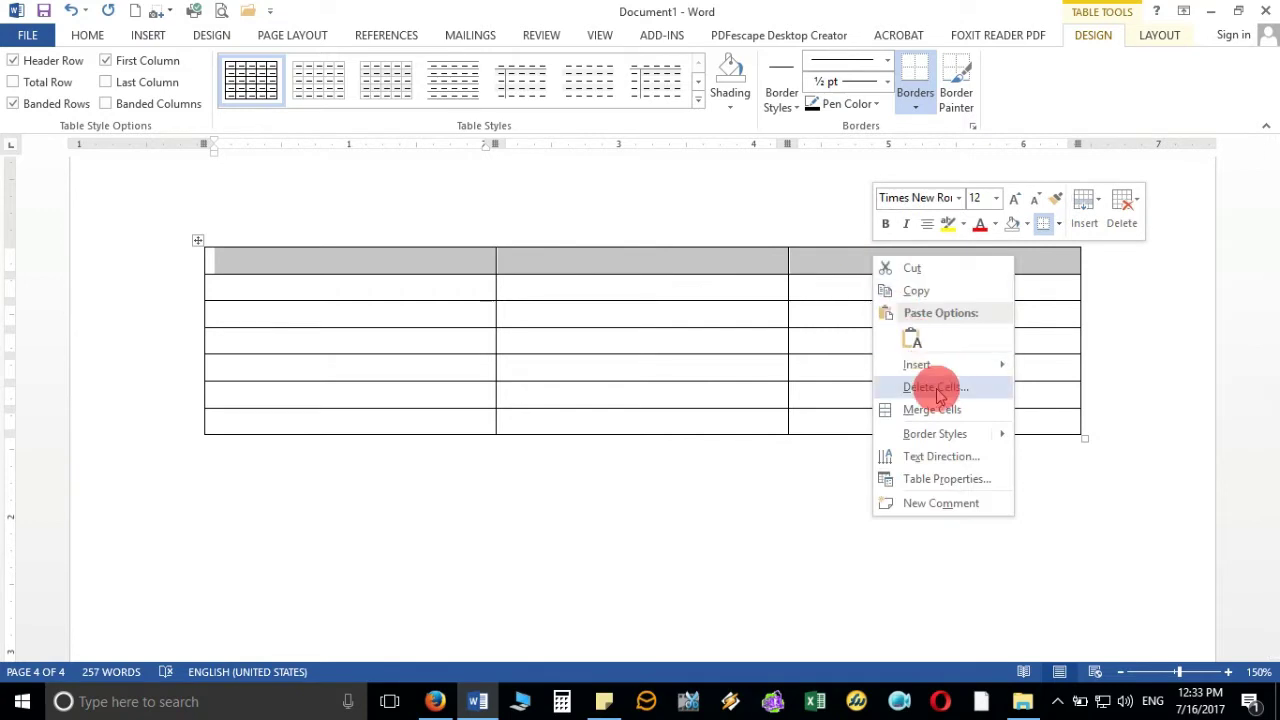
click(915, 408)
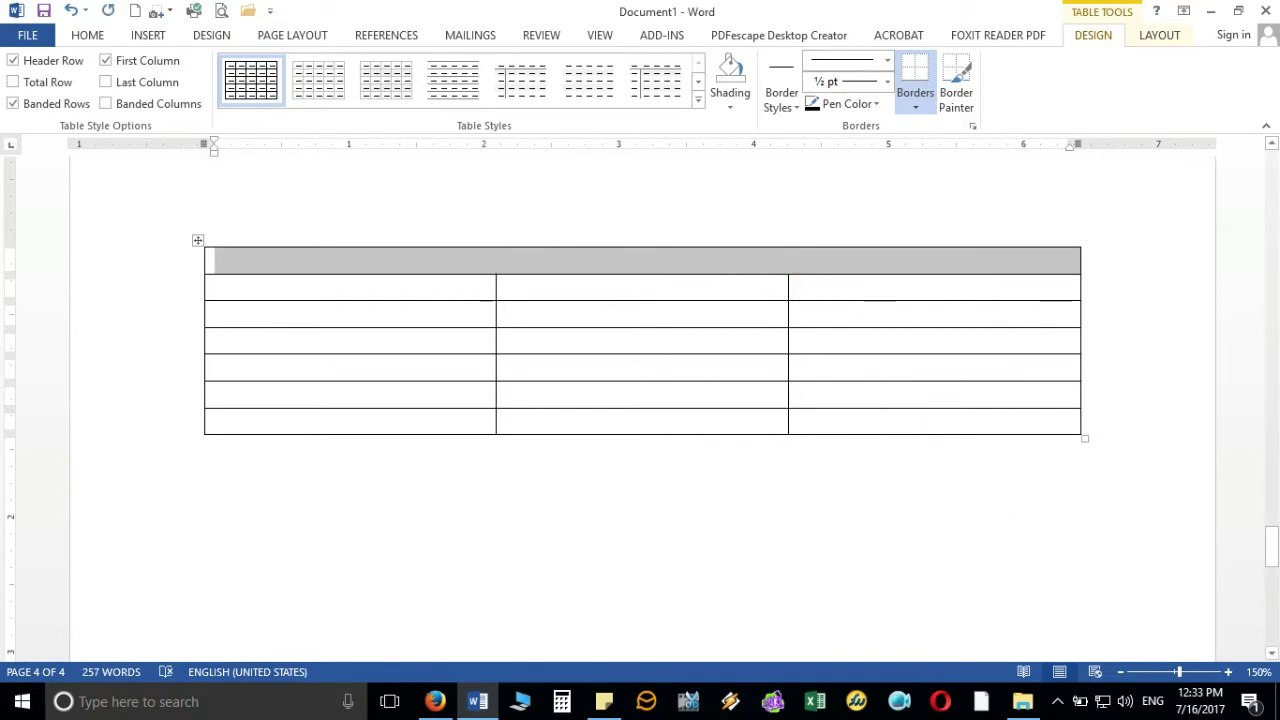
text(HEADER)
click(732, 258)
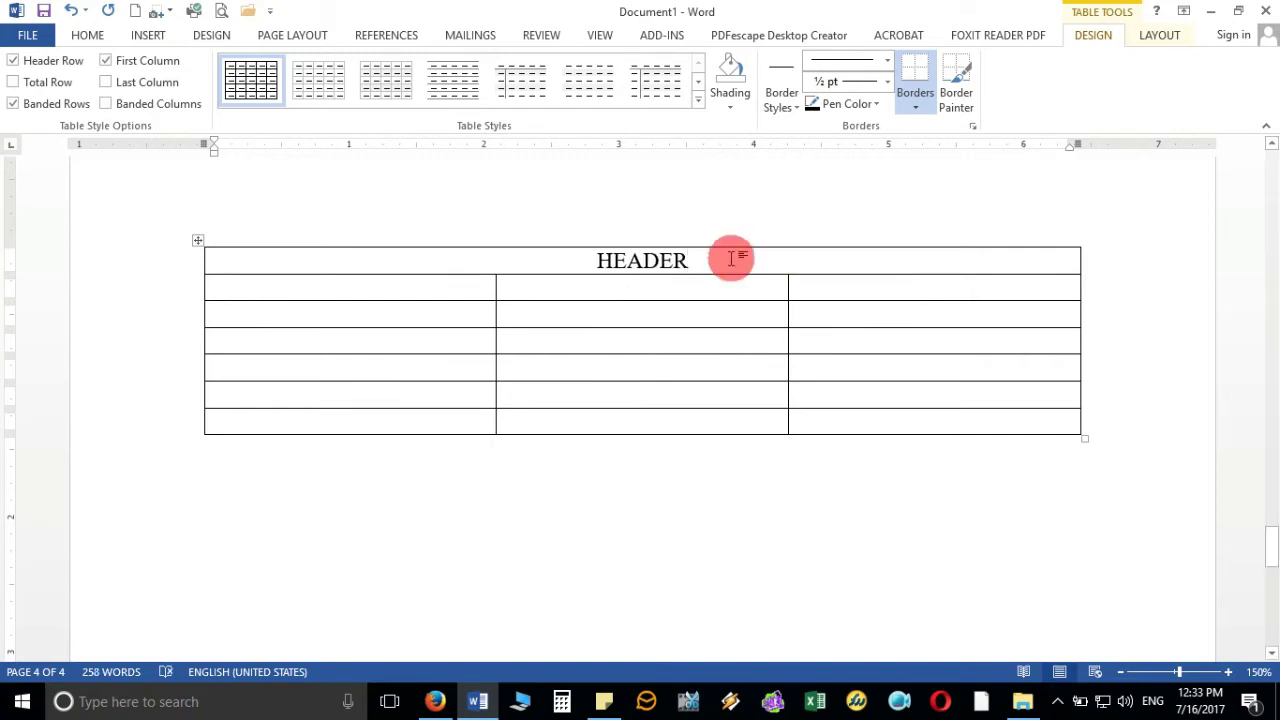
drag(467, 291, 880, 295)
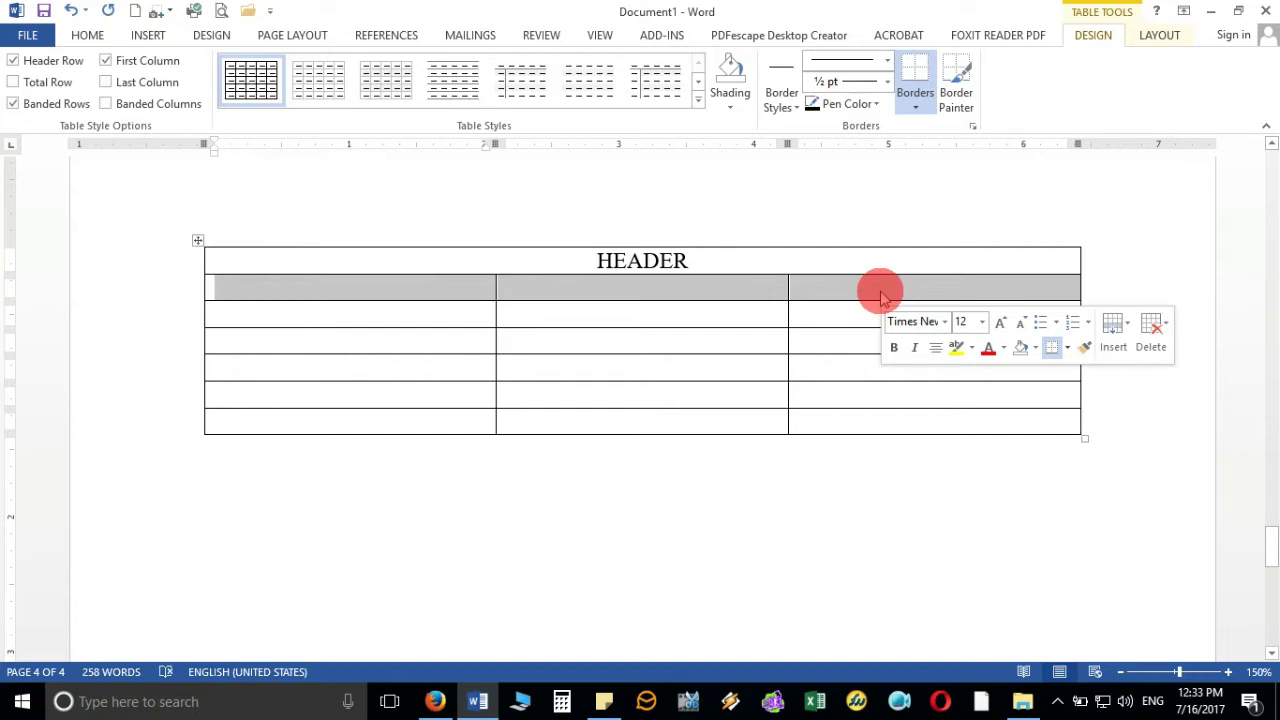
right_click(880, 295)
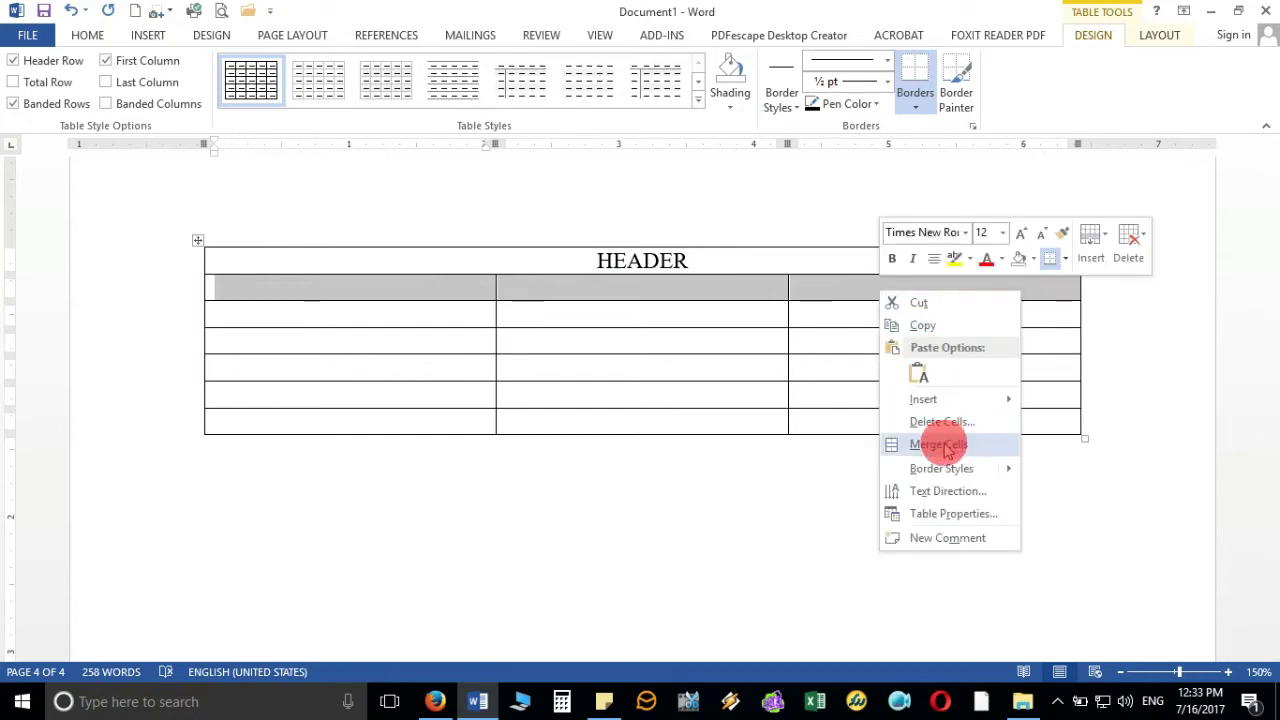
click(340, 313)
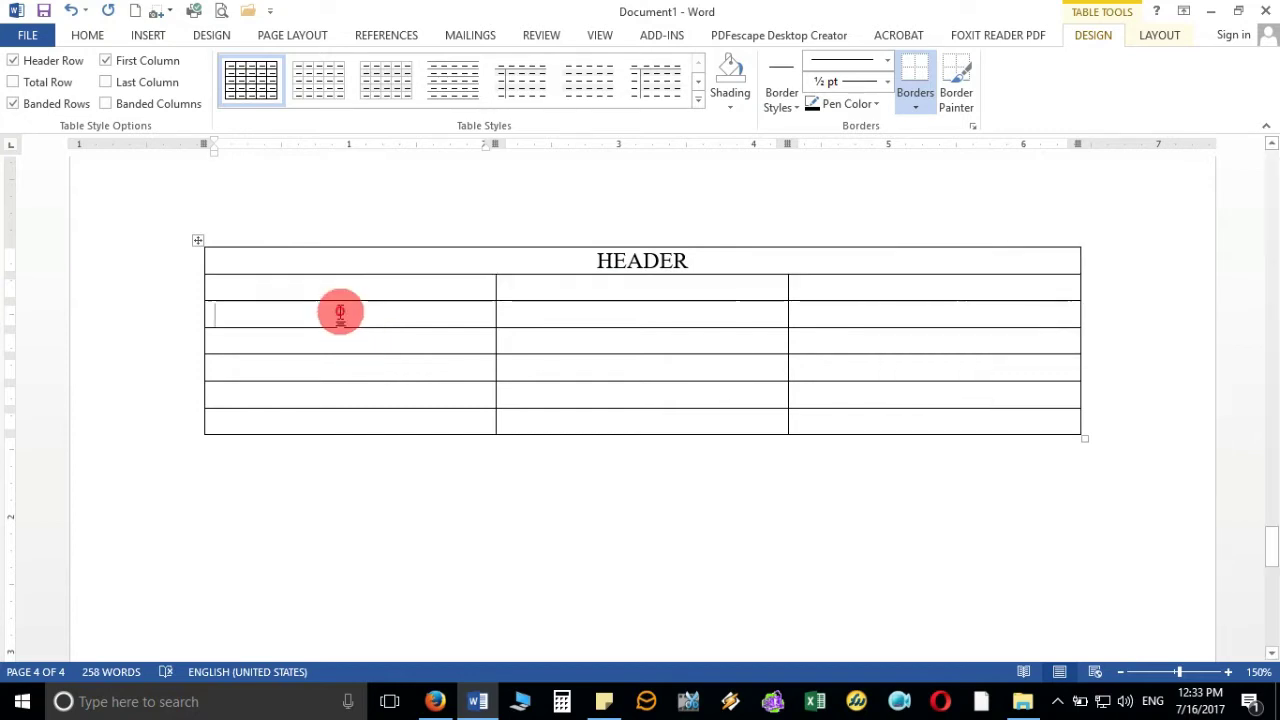
- Enter MAIN MENU in the first cell of the table's third row
text(MA)
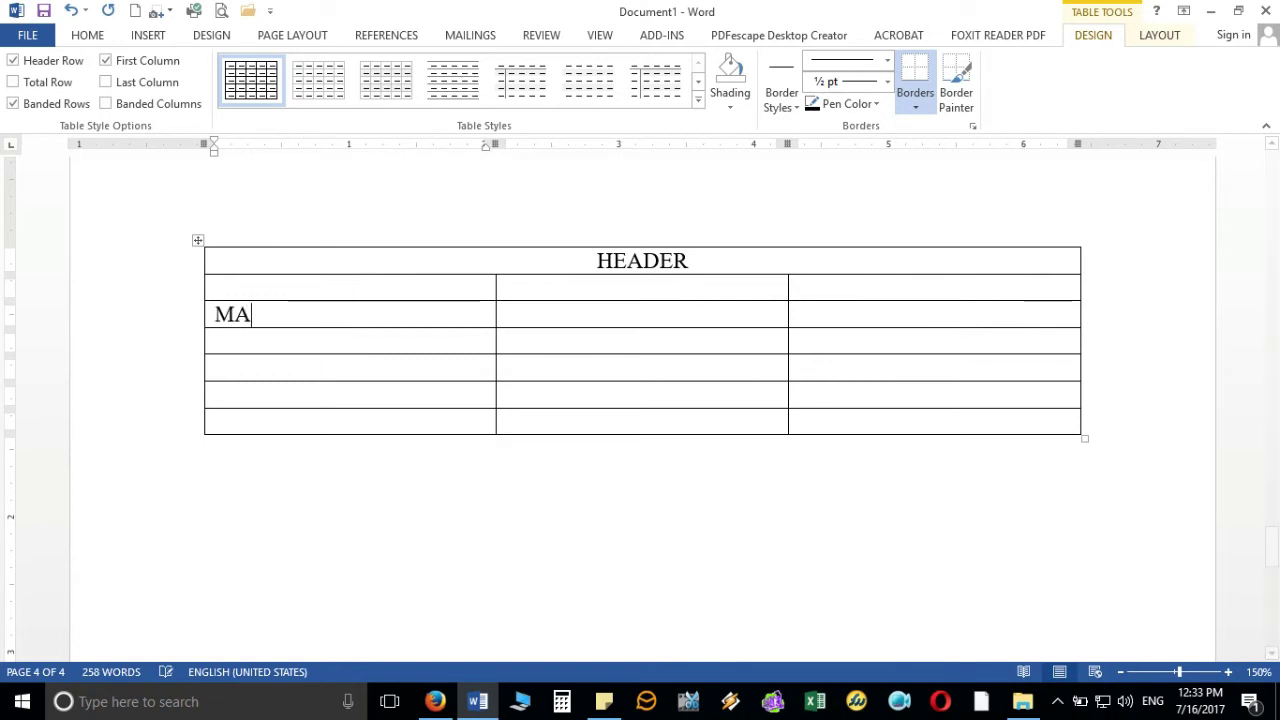
text(INM)
key(BackSpace)
text(MA)
key(BackSpace)
text(ENU)
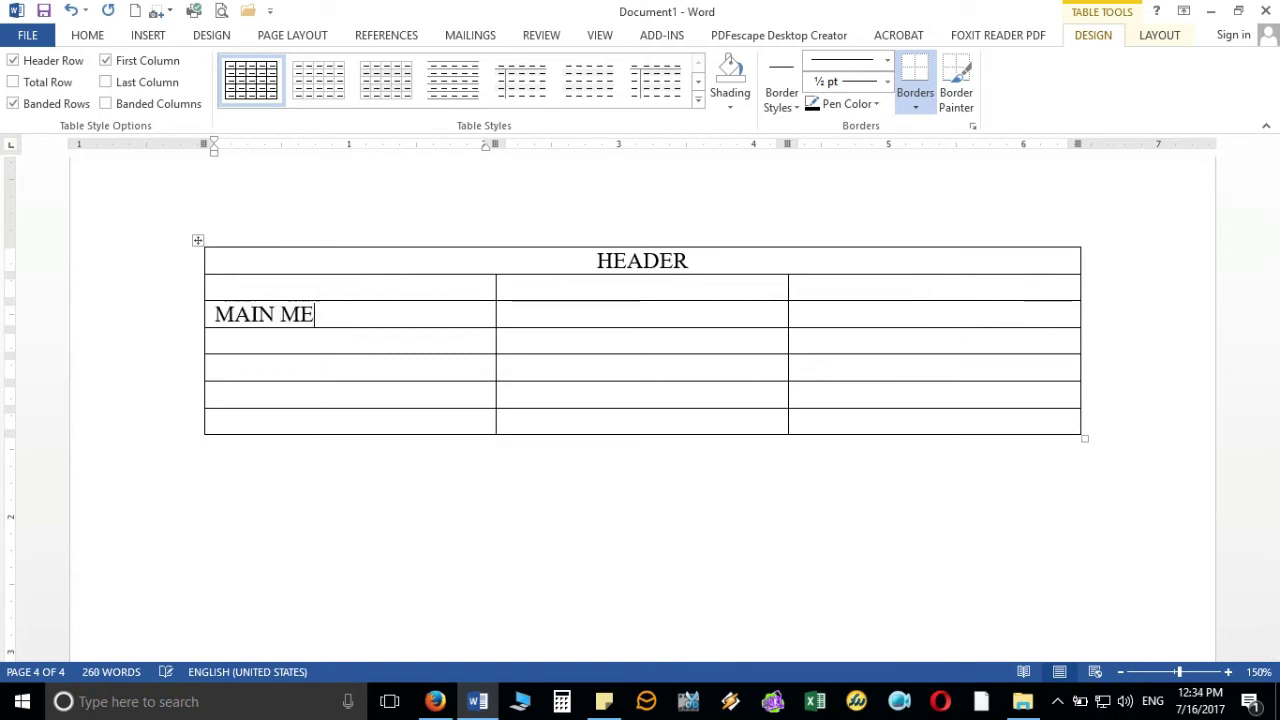
key(Return)
key(Return)
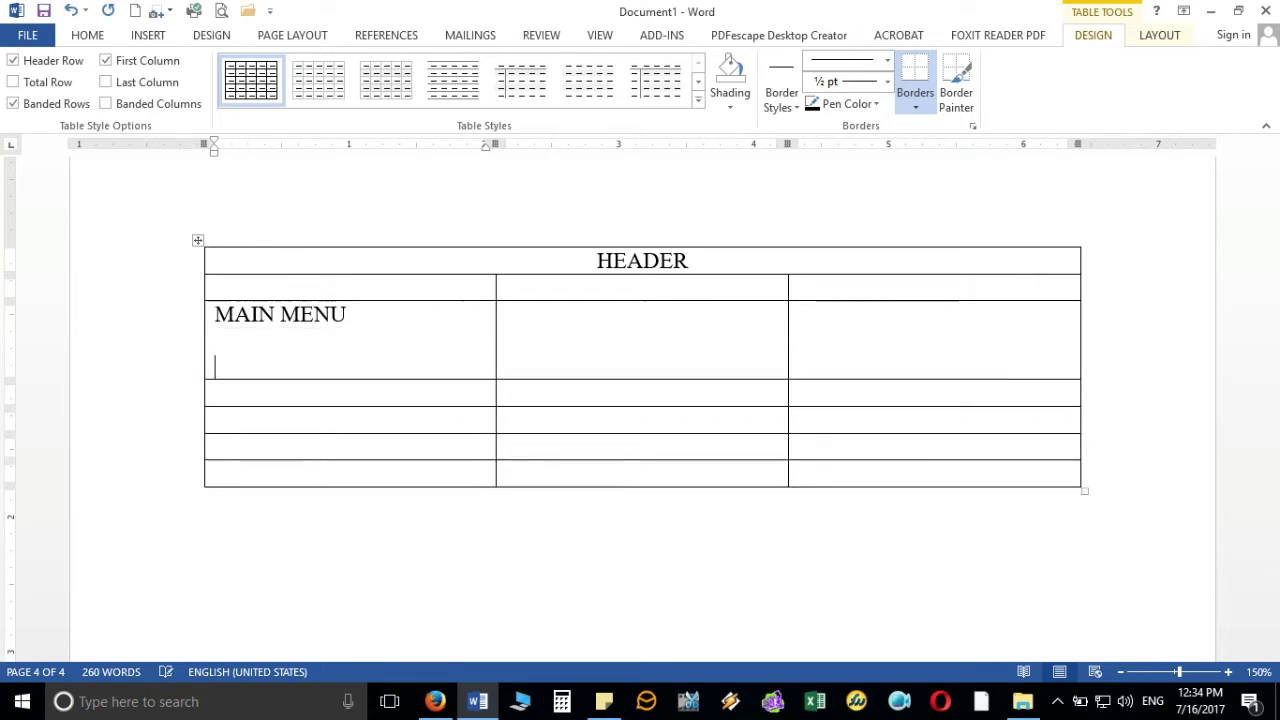
key(BackSpace)
key(BackSpace)
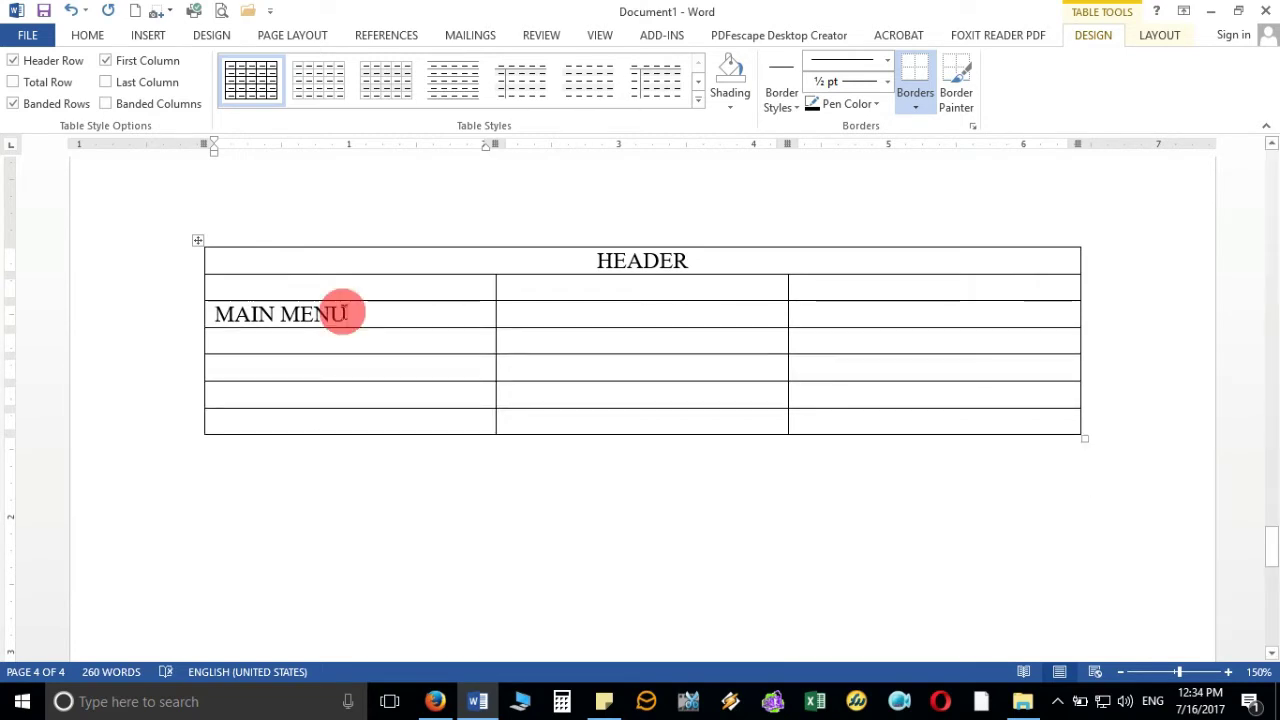
- Start a dashed list in the cell below MAIN MENU with the items HOME and ABOUT LIBRARY
click(352, 342)
text(- HOME)
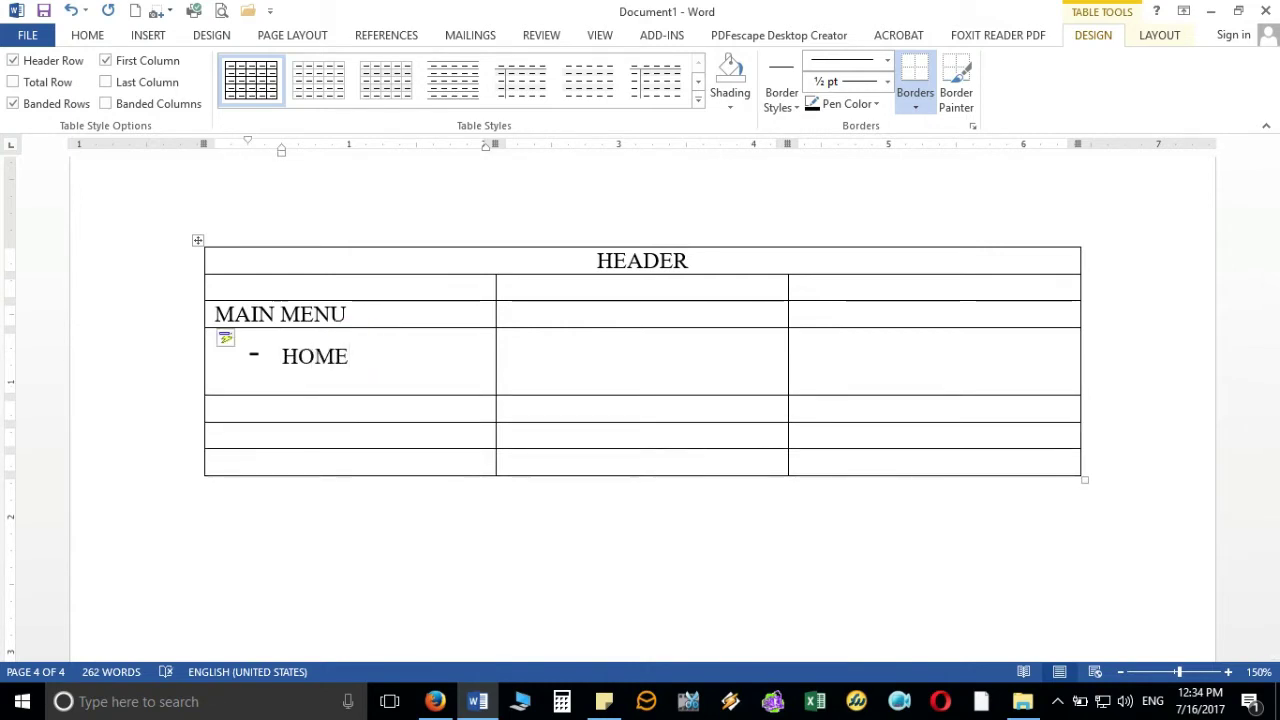
key(Return)
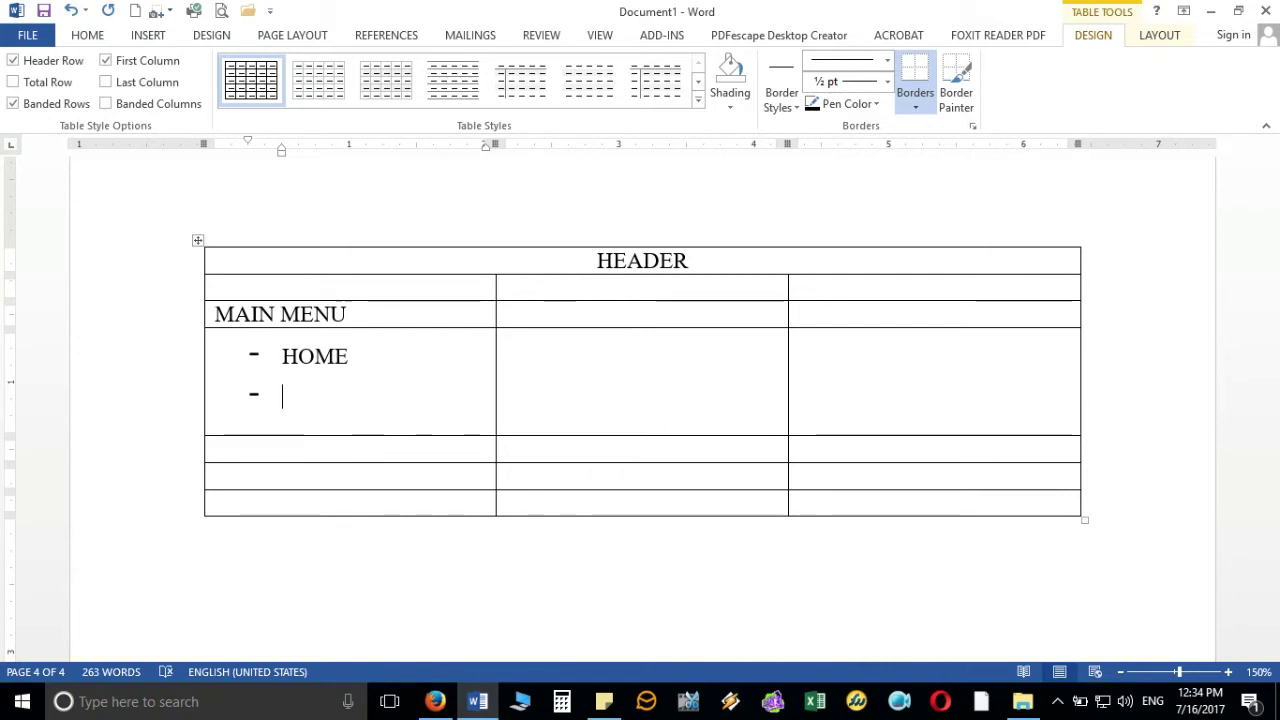
text(ABOUT)
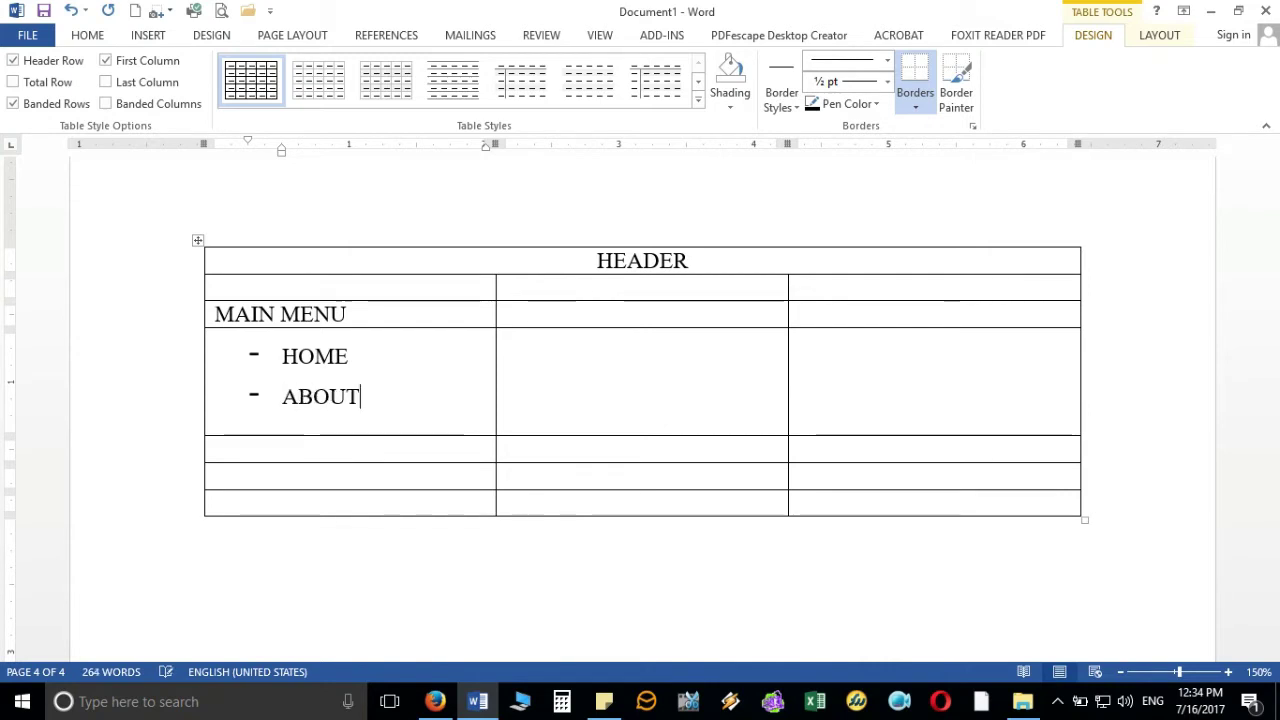
text( LIBRARY)
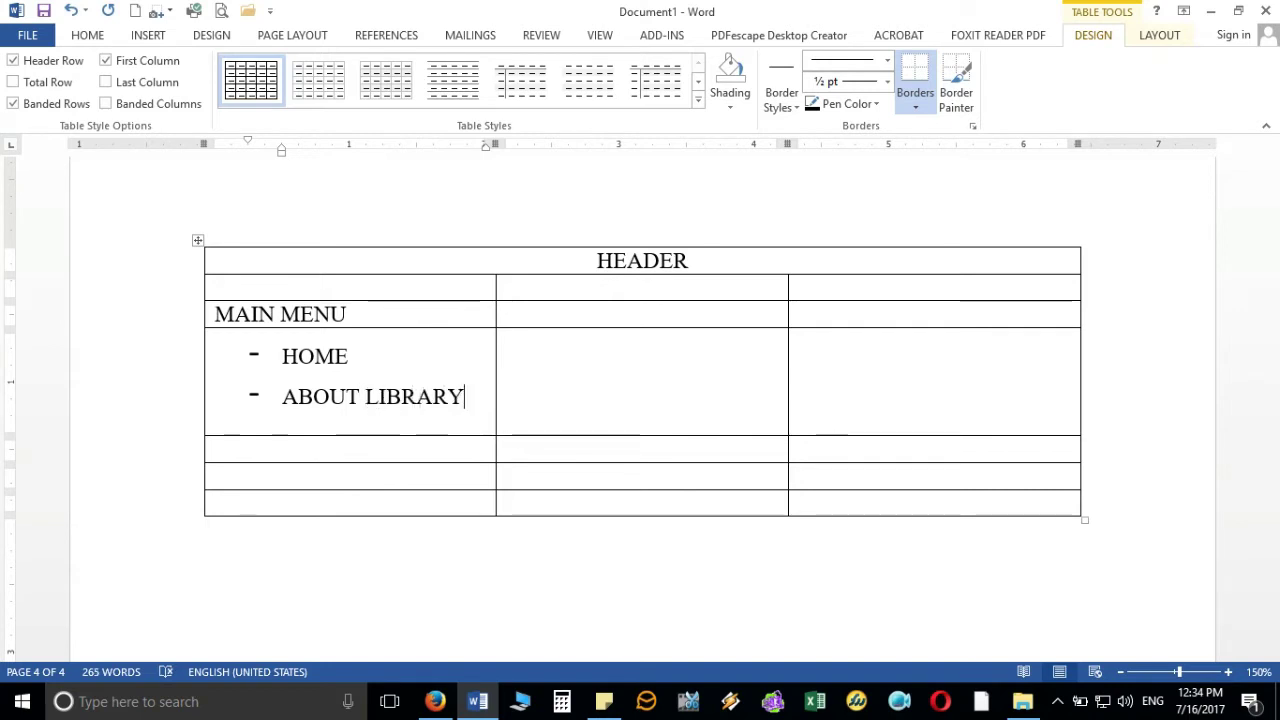
key(Return)
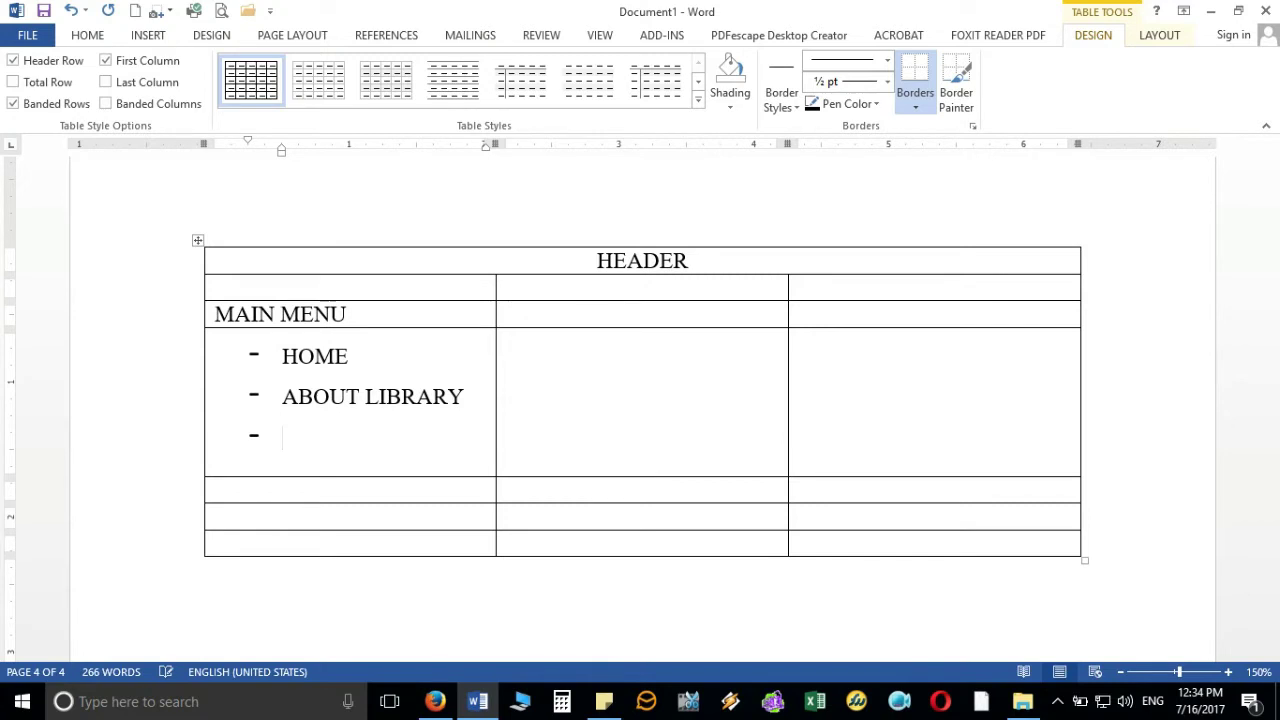
- Add LIBRARY RESOURCES and LIBRARY SERVICES as further items of the dashed menu list
text(lIBR)
key(BackSpace)
key(BackSpace)
key(BackSpace)
text(LIBRARY)
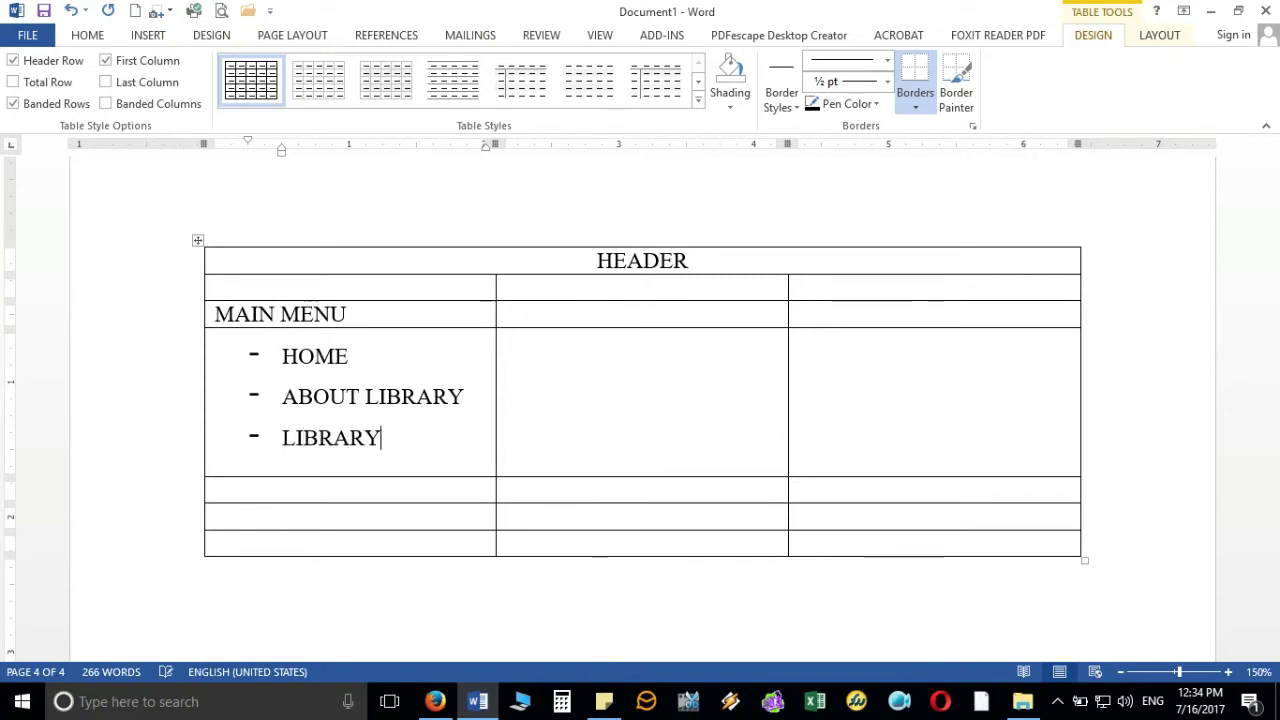
text( RESOURCE)
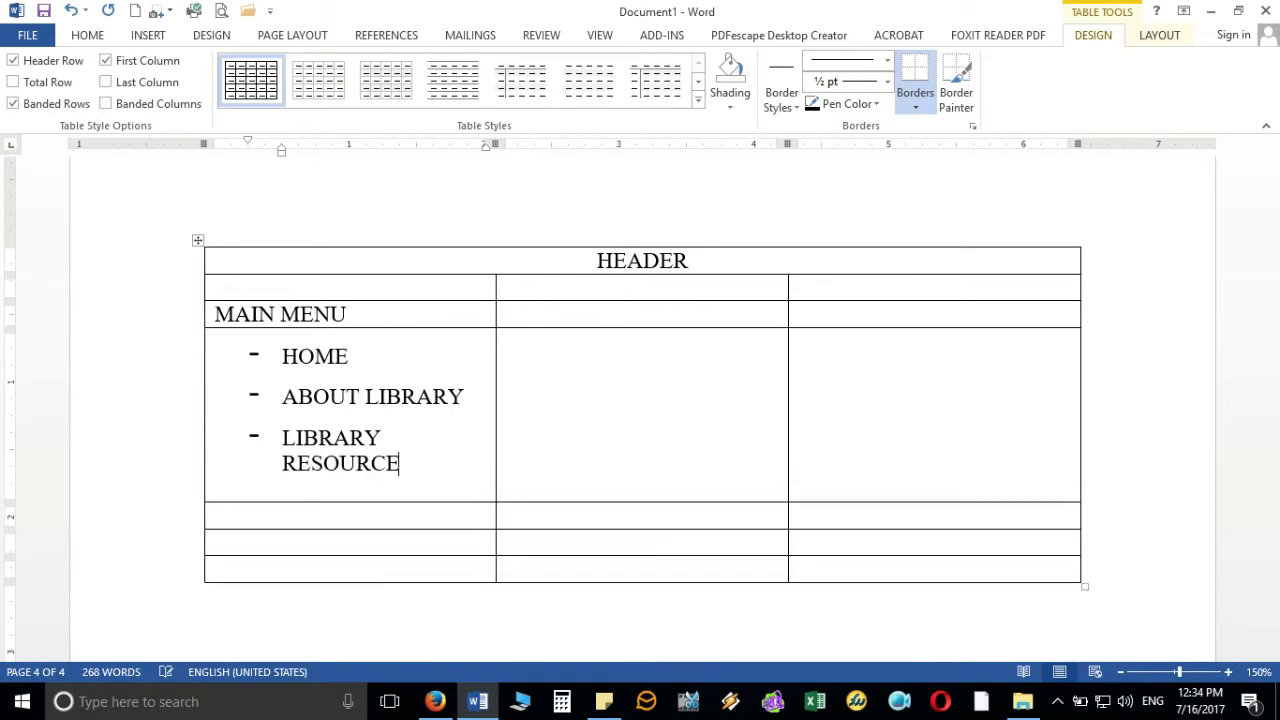
text(S)
key(Return)
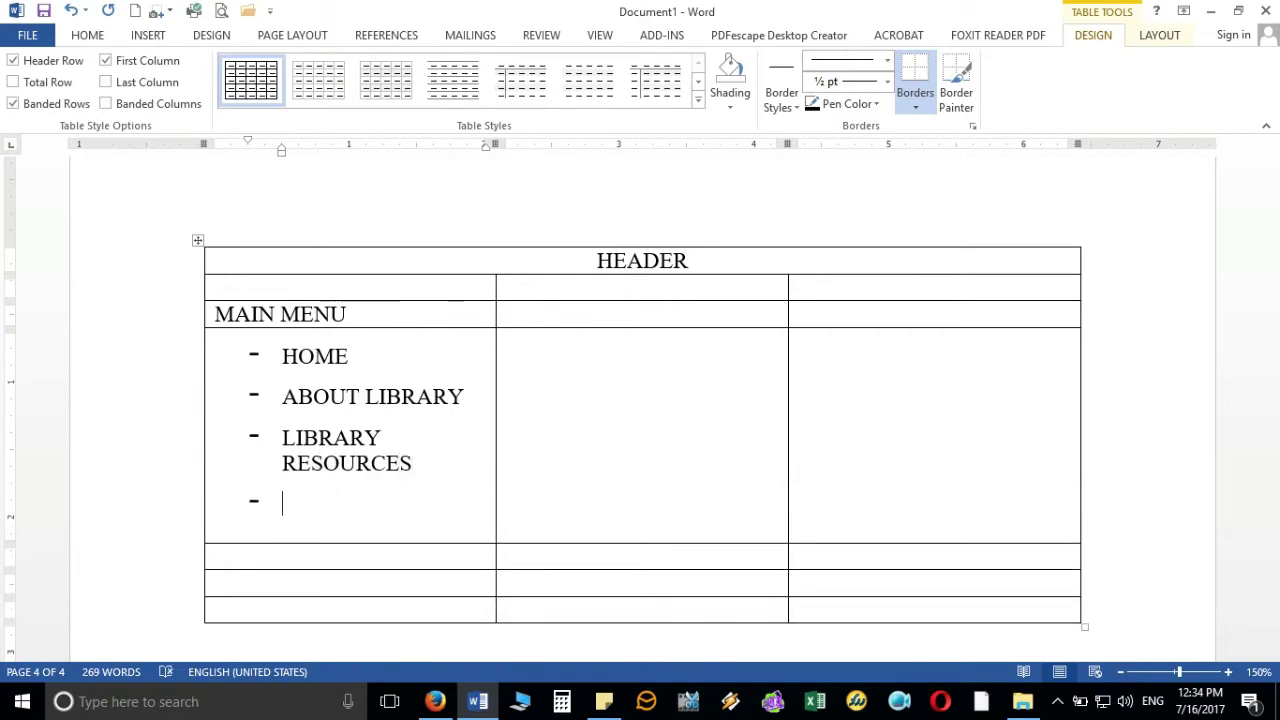
text(LIBRARY )
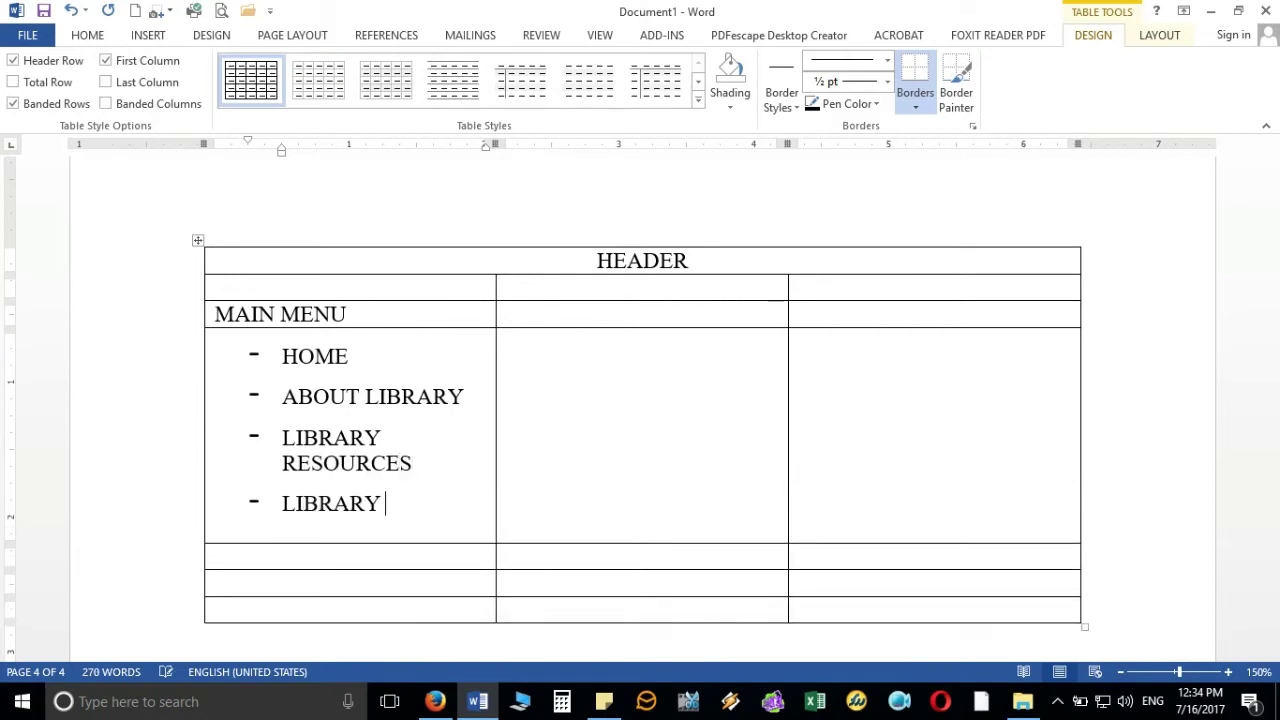
text(SERVICES)
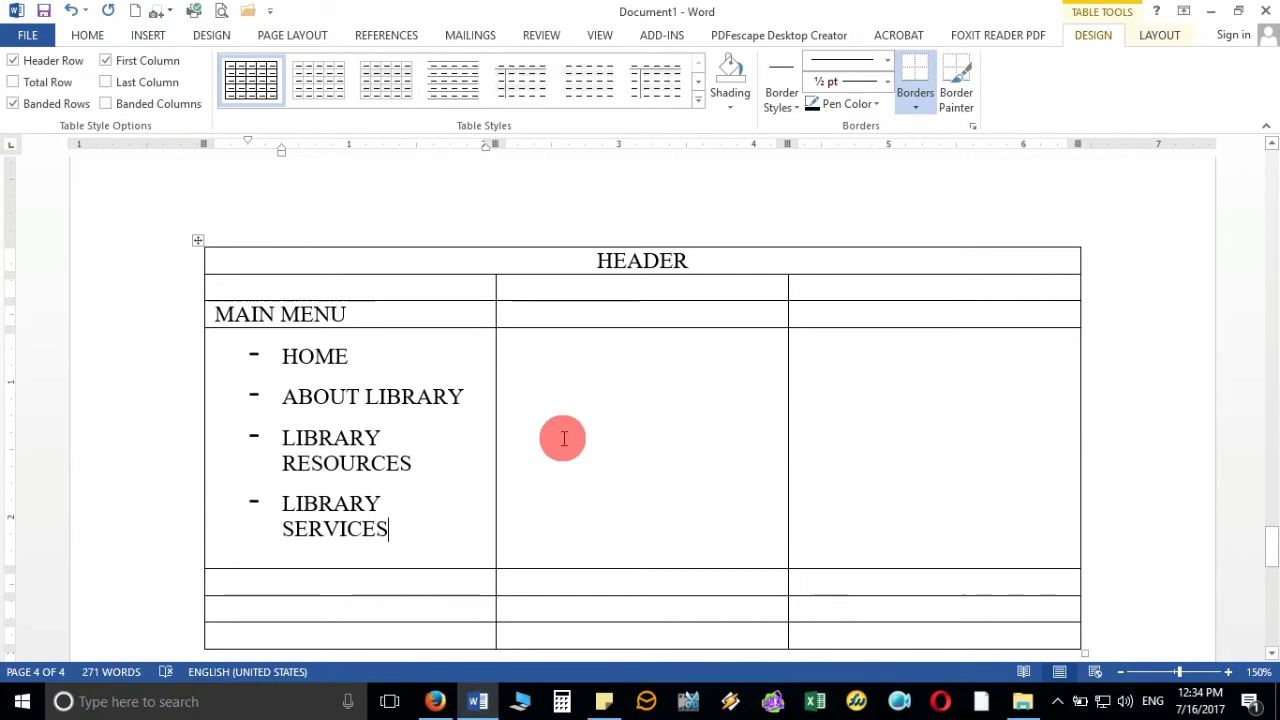
- Widen the table's first column to about 2.8 inches and add USEFUL LINKS after LIBRARY SERVICES in the menu list
drag(496, 409, 583, 423)
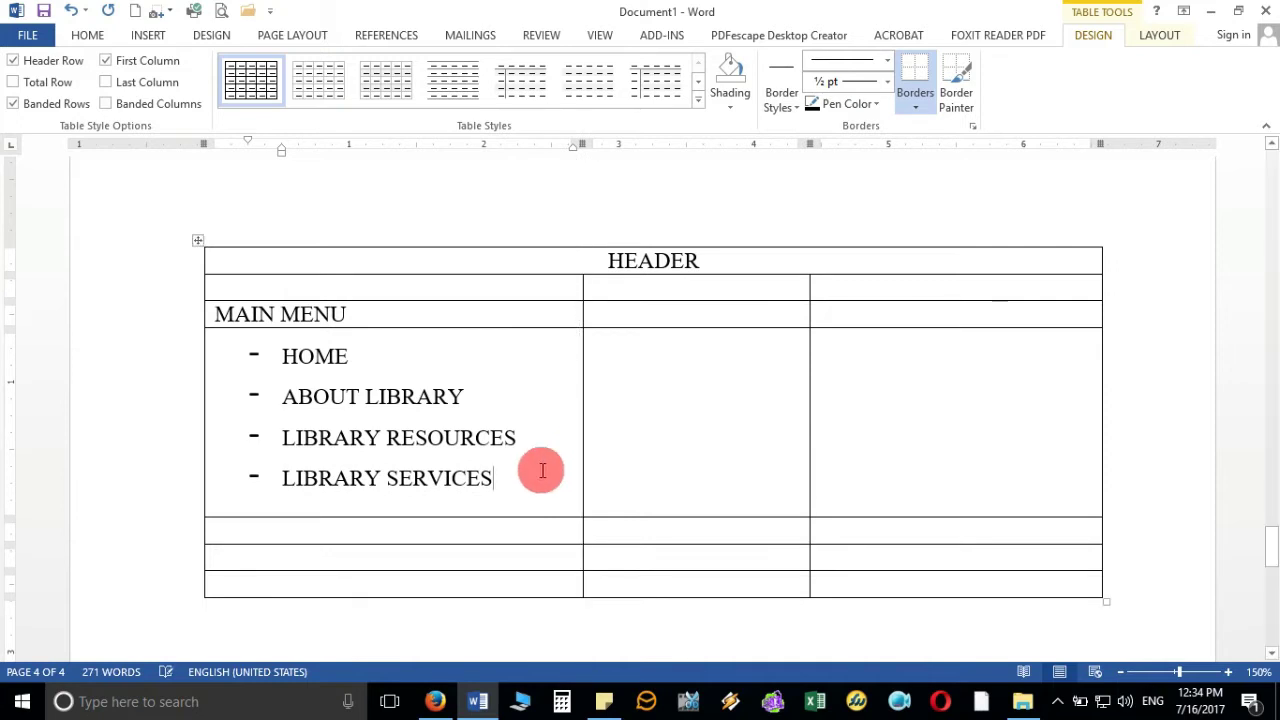
click(528, 481)
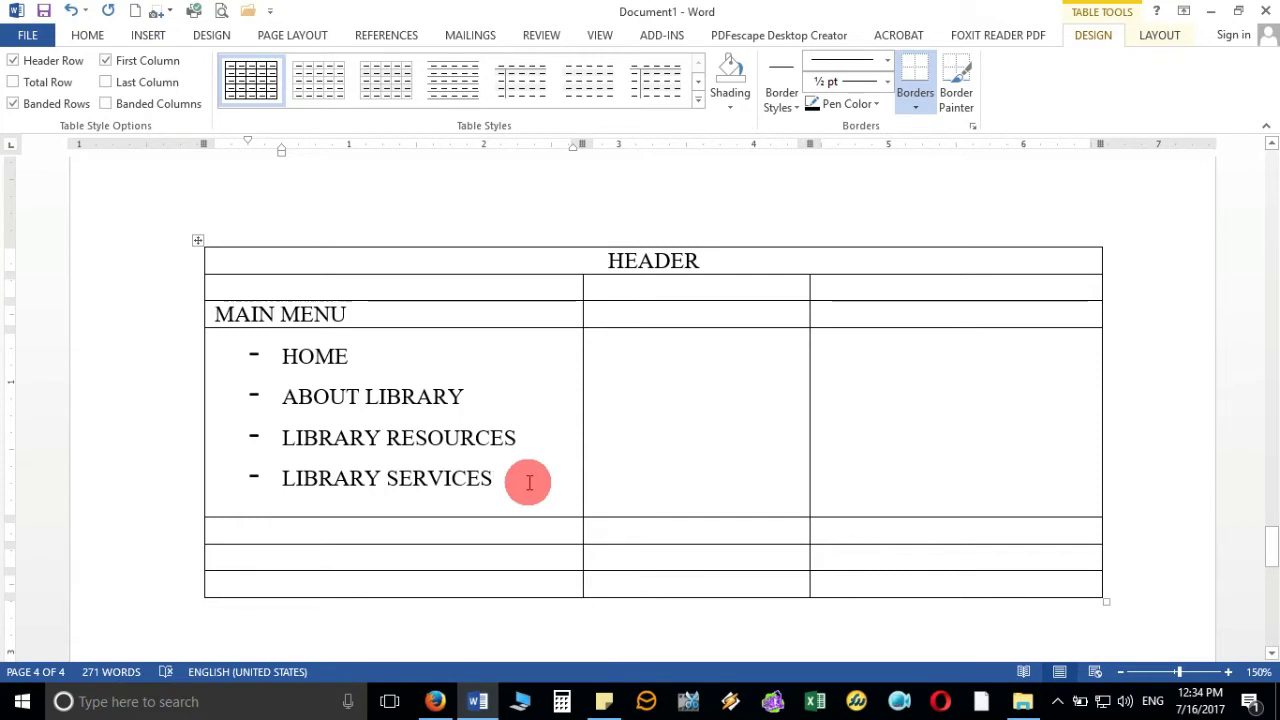
key(Return)
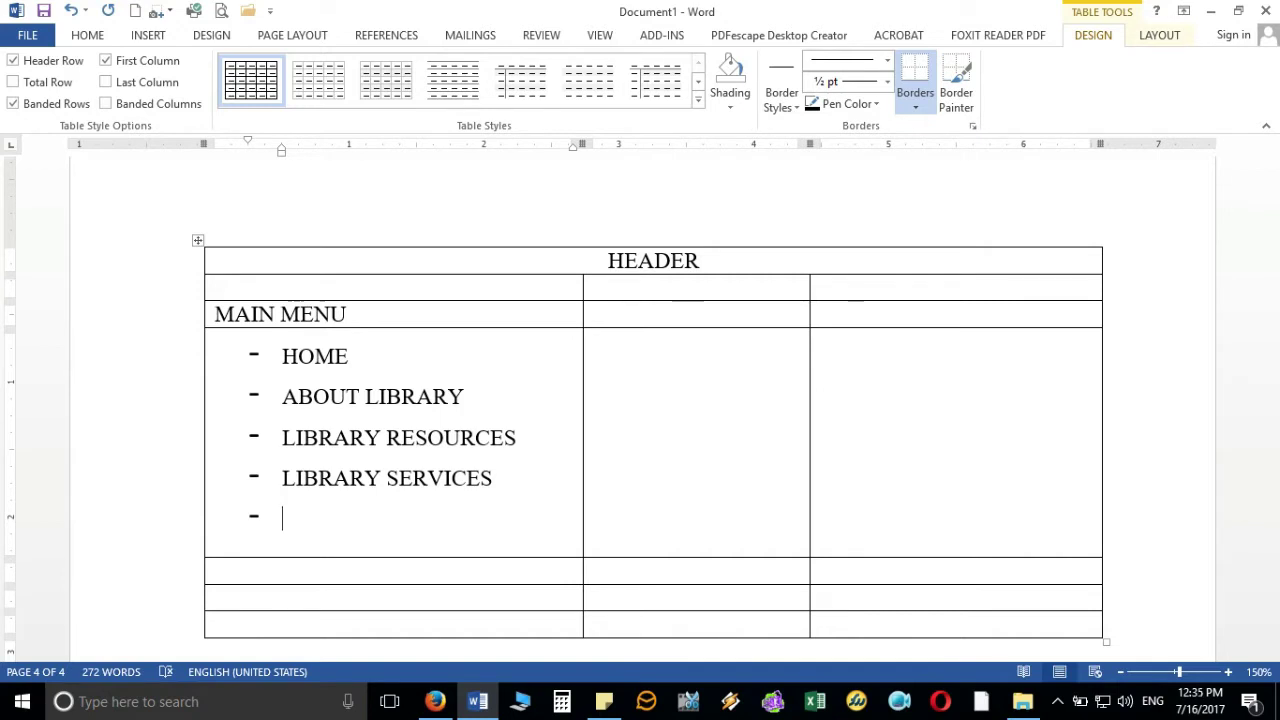
text(USEFUL LINKS)
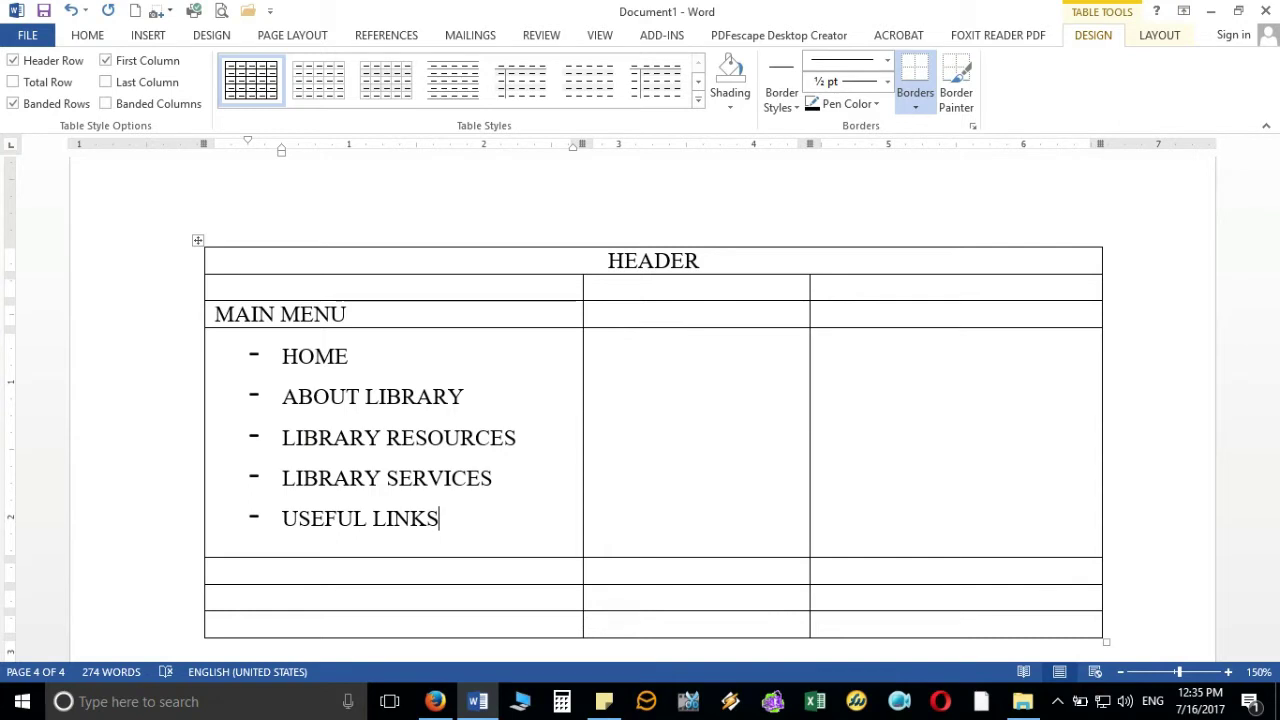
- Add LIBRARY TEAM as the menu list item after USEFUL LINKS
key(Return)
text(CONTAC)
key(BackSpace)
key(BackSpace)
key(BackSpace)
key(BackSpace)
key(BackSpace)
key(BackSpace)
text(L)
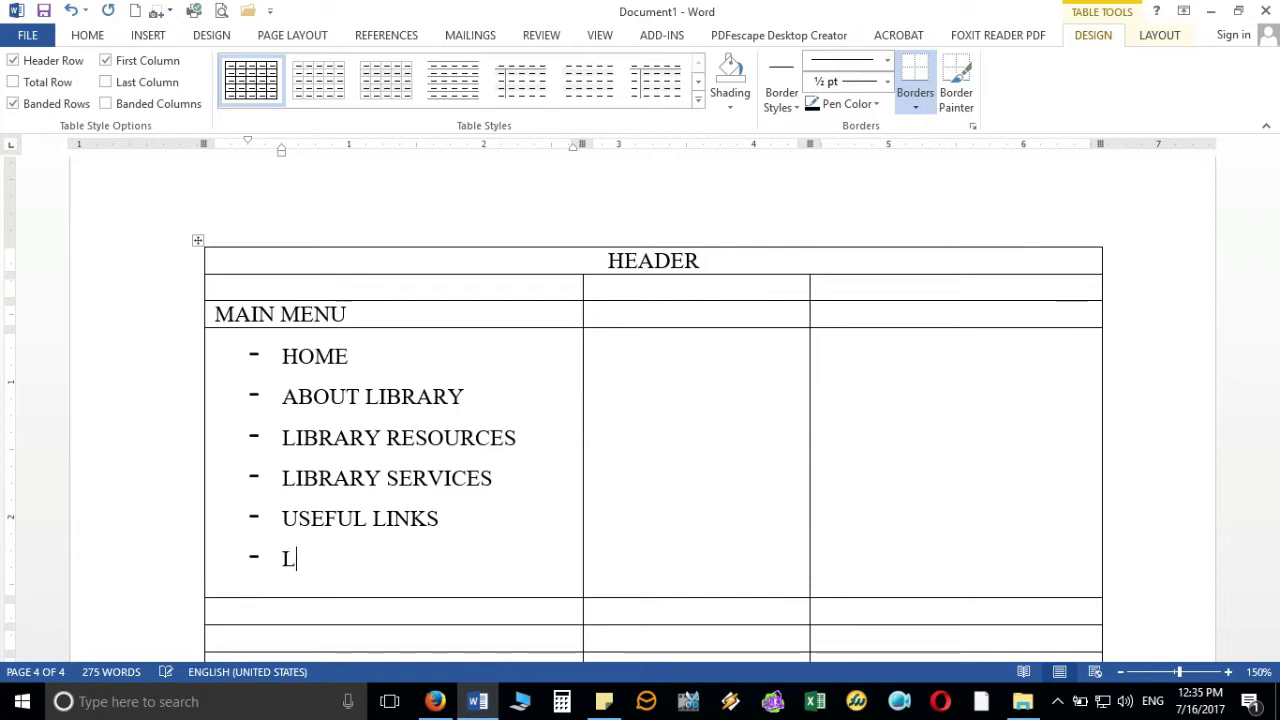
text(IBRARY TEAM)
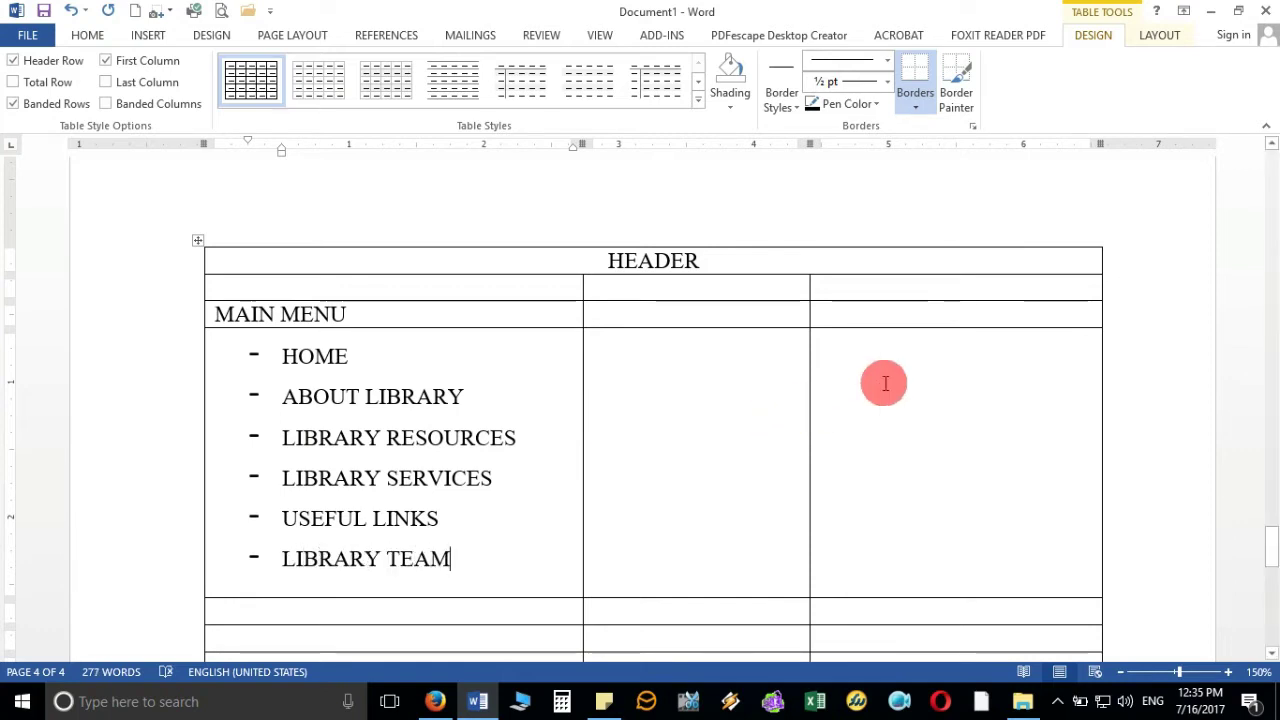
- In the third-column cell beside the menu list, enter BANNER with a numbered list of NEW ARRIVAL and E-NEWSLETTER
click(936, 365)
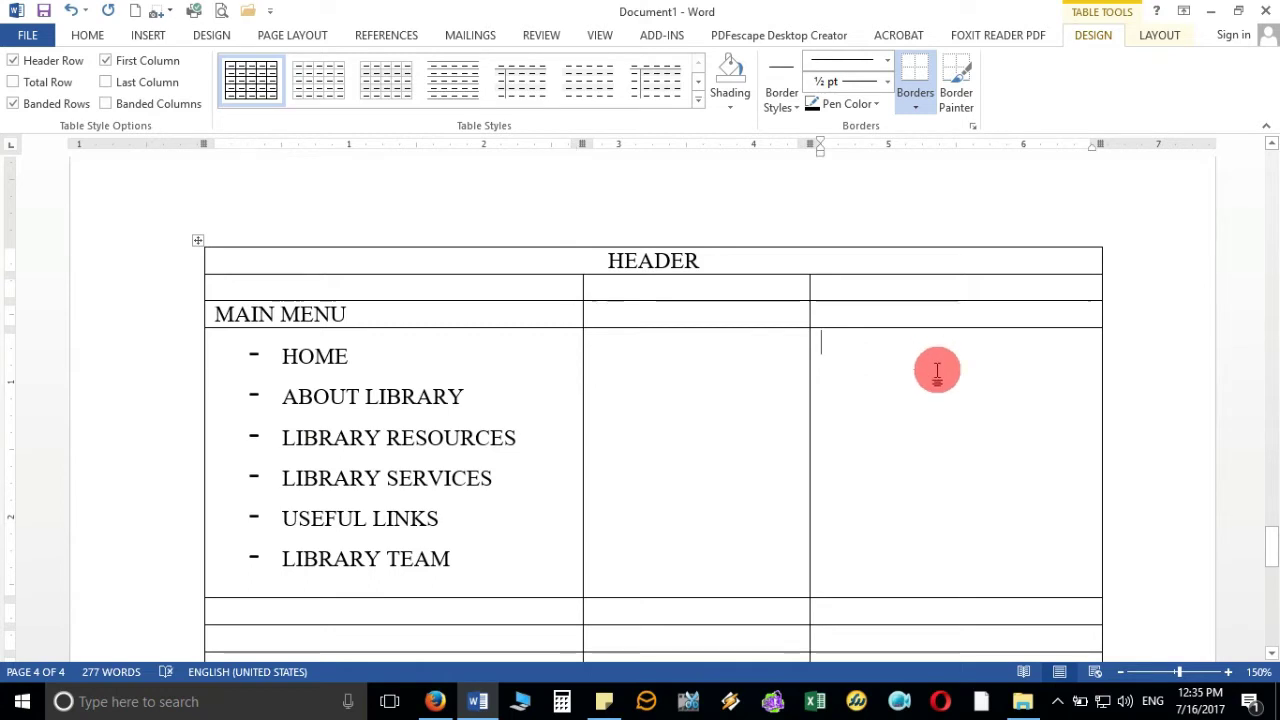
text(BANNER)
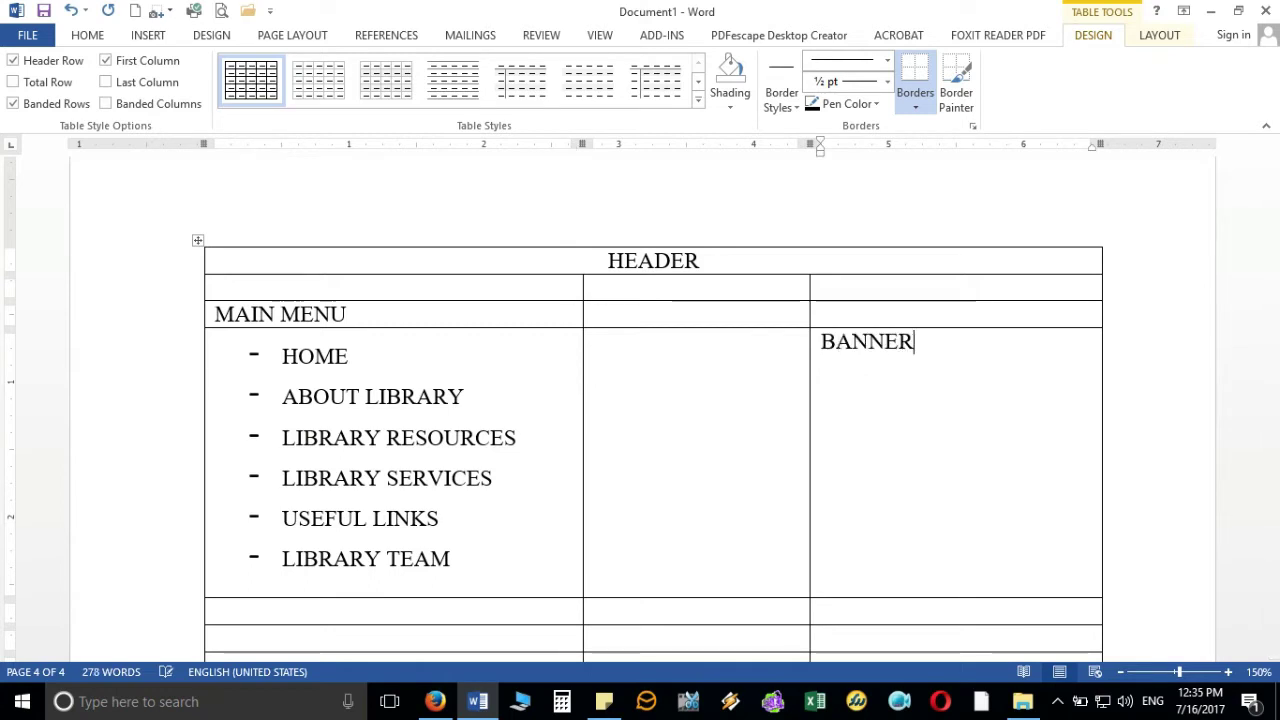
text(1. NEW A)
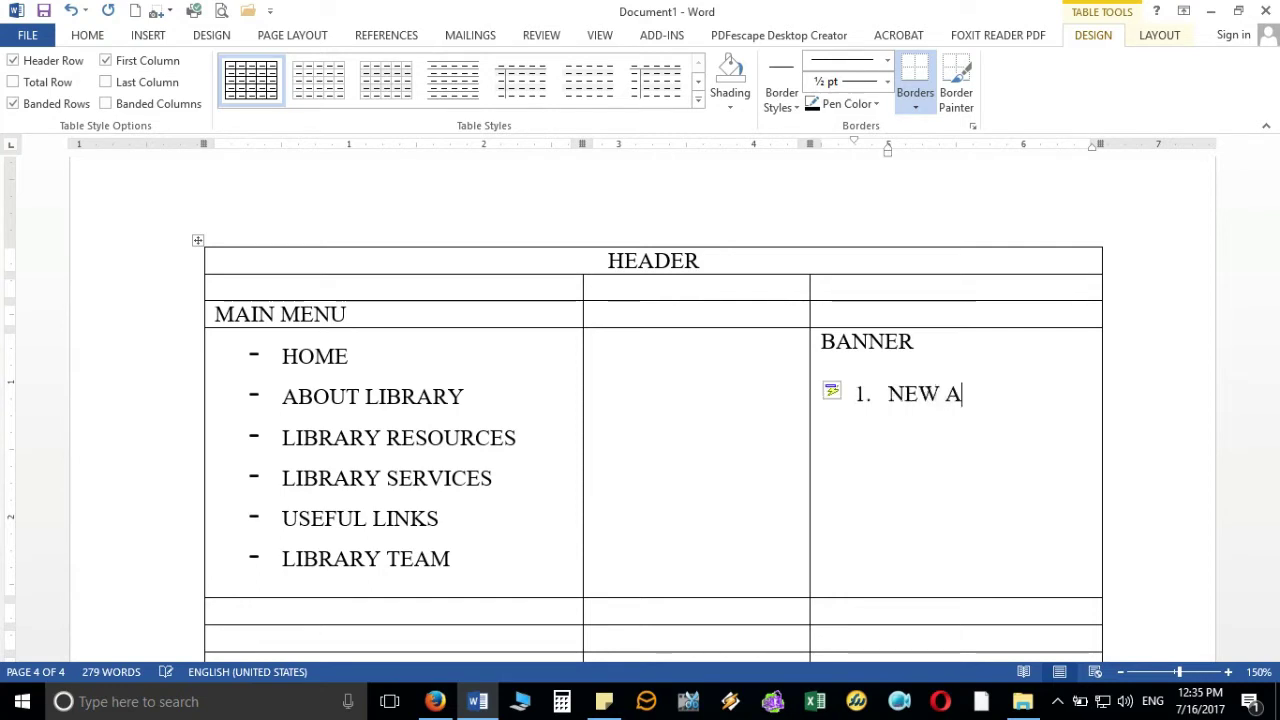
text(RRIVAL)
key(Return)
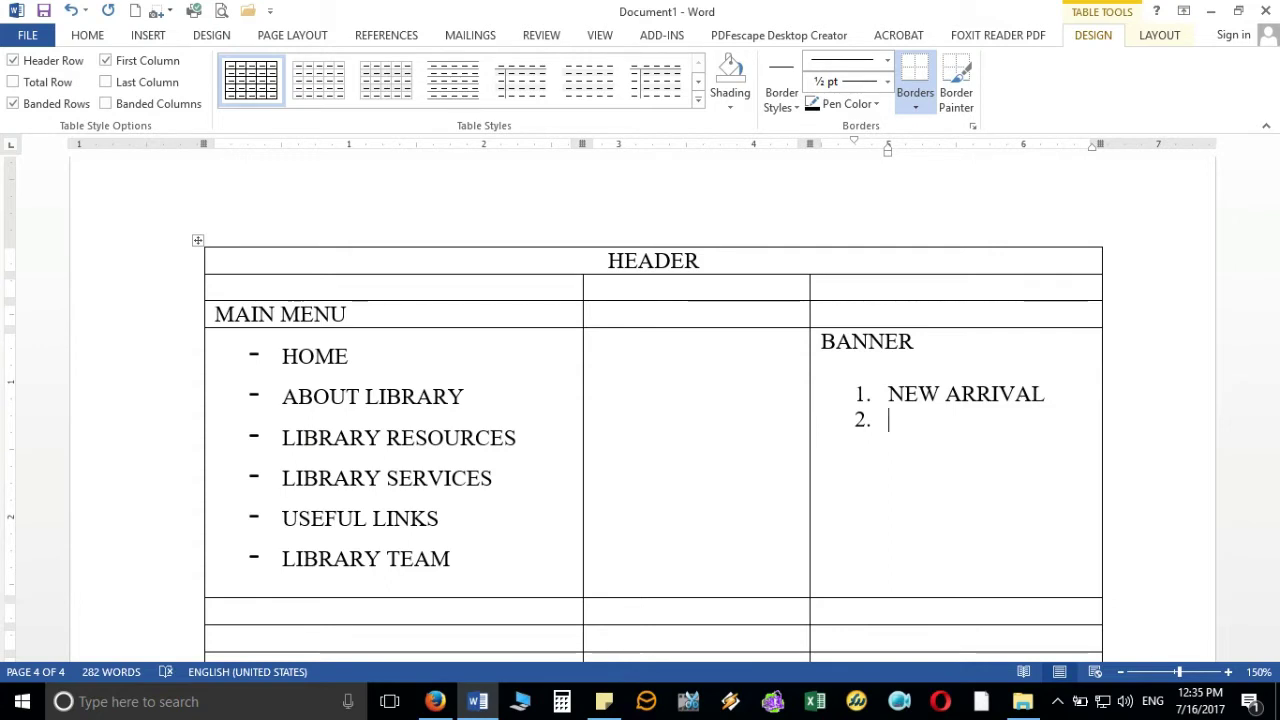
text(E-N)
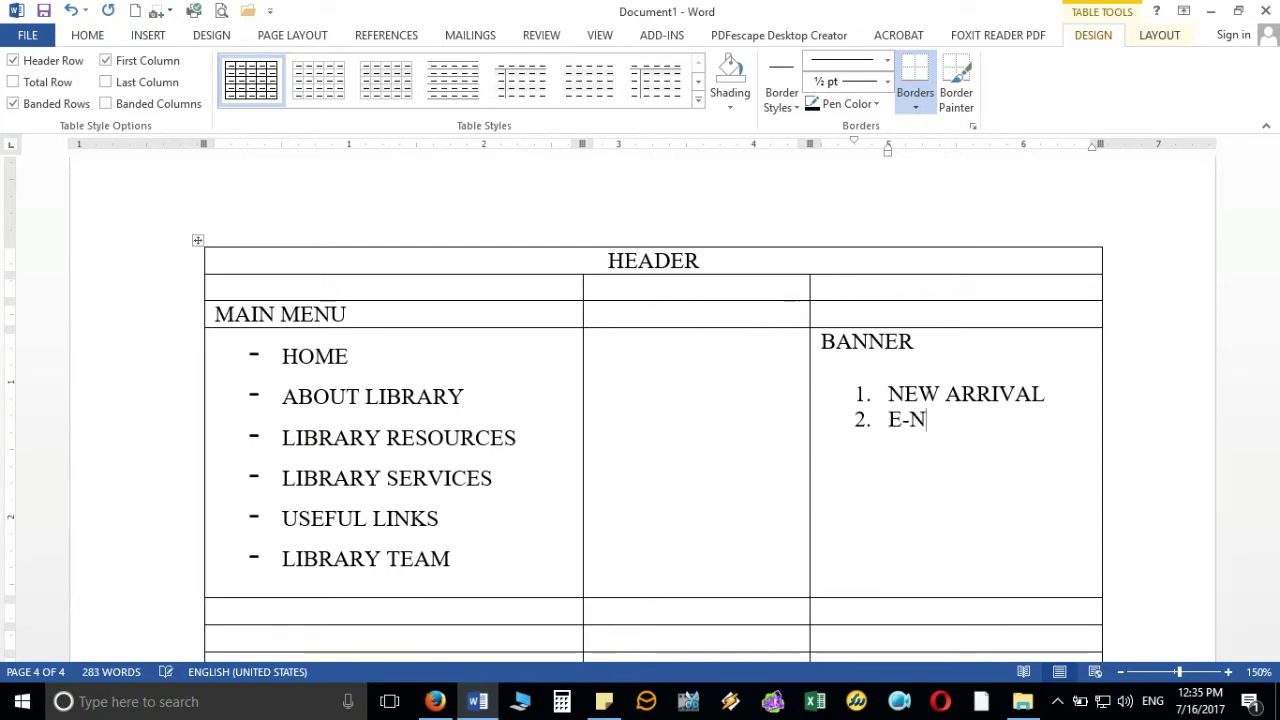
text(EWSLETTER)
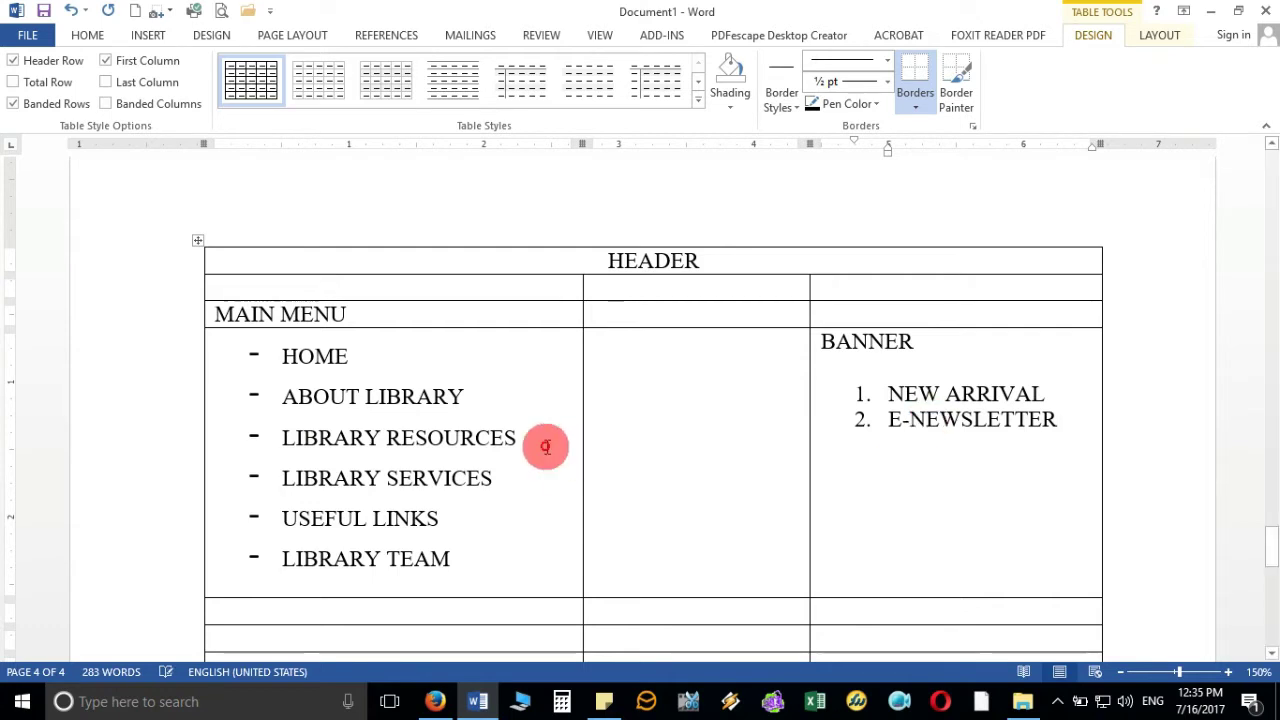
- Enter MAIN CONTEN WITH TABULAR MODULAR in the middle cell between the menu list and the banner list
click(662, 434)
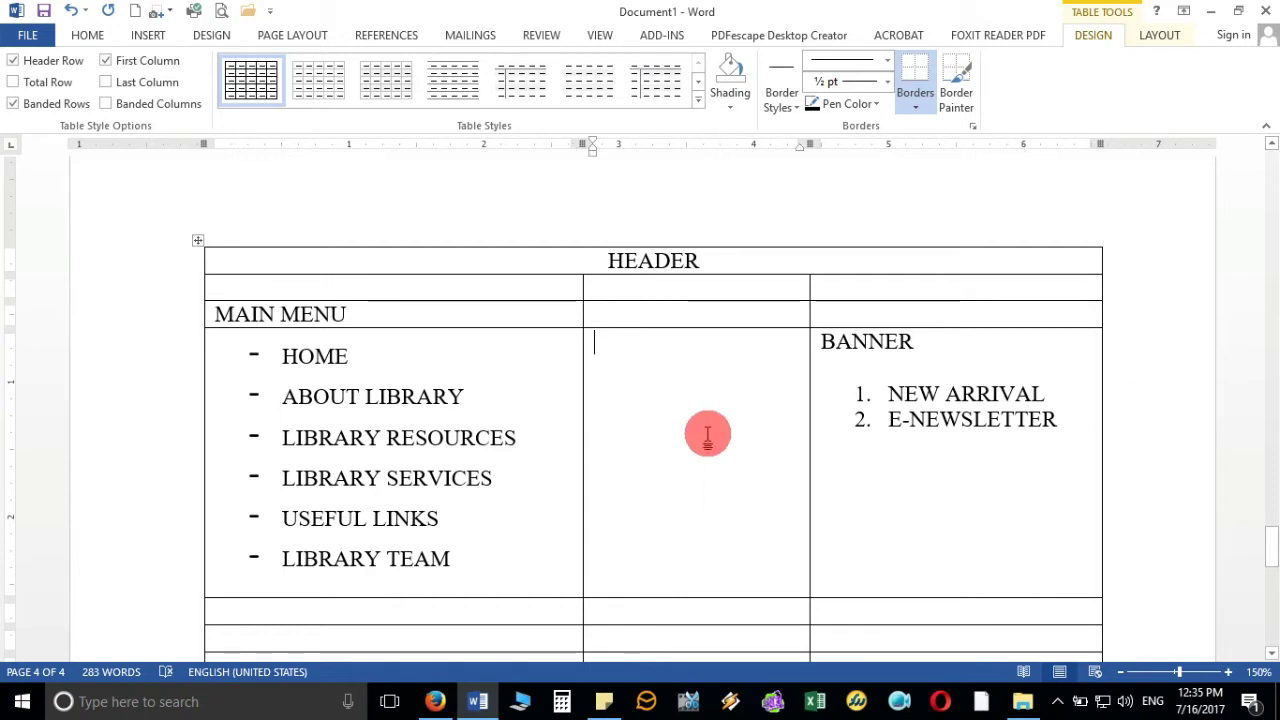
click(1141, 417)
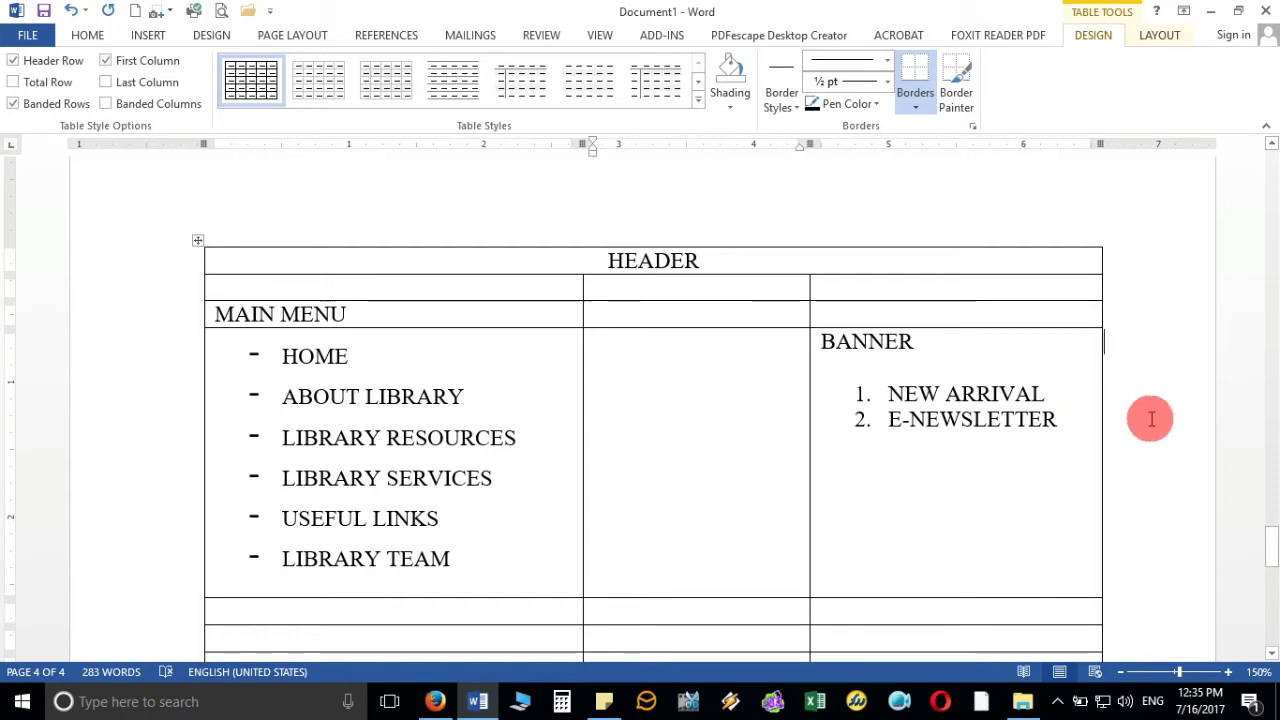
click(700, 412)
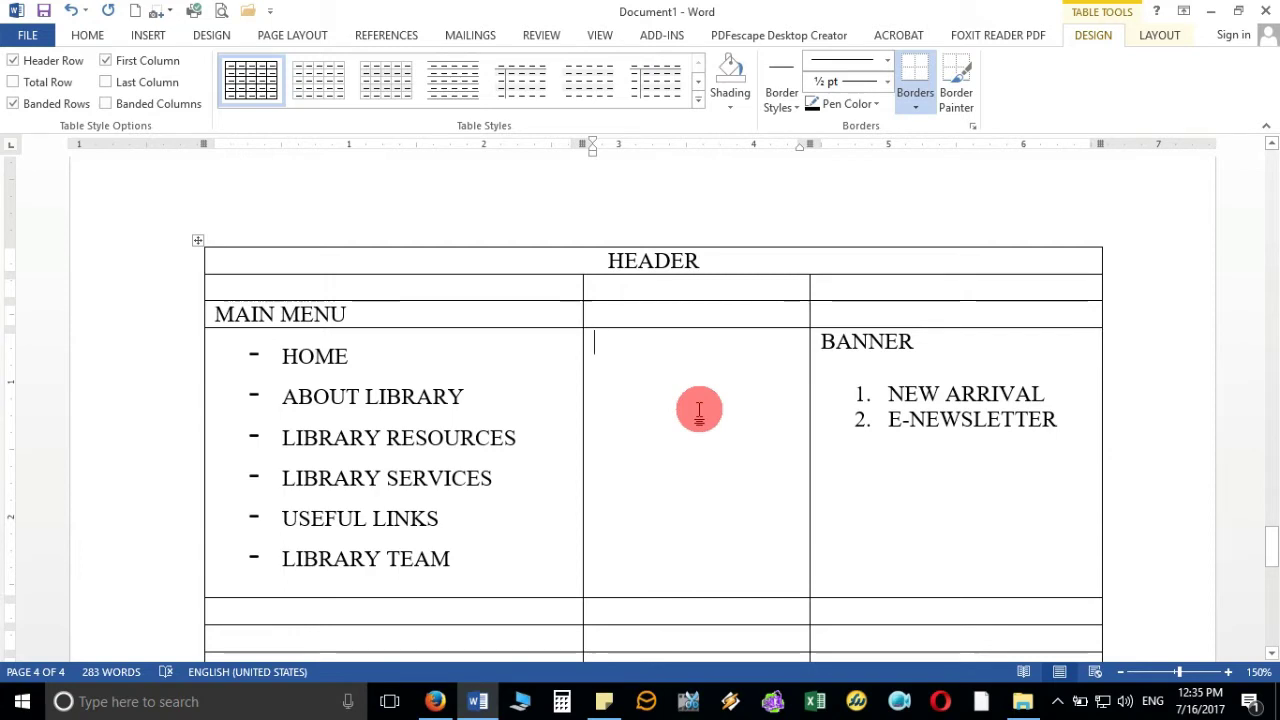
text(MAIN CONTEN WIT)
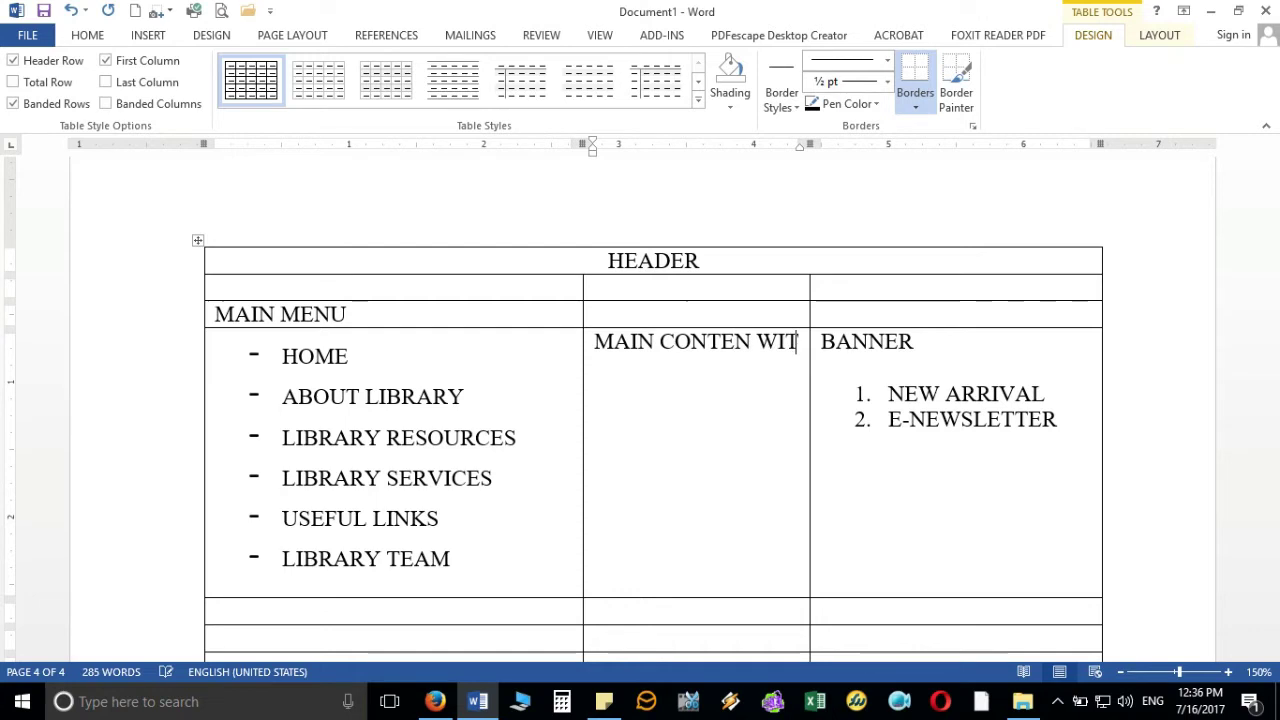
text(H TABULAR)
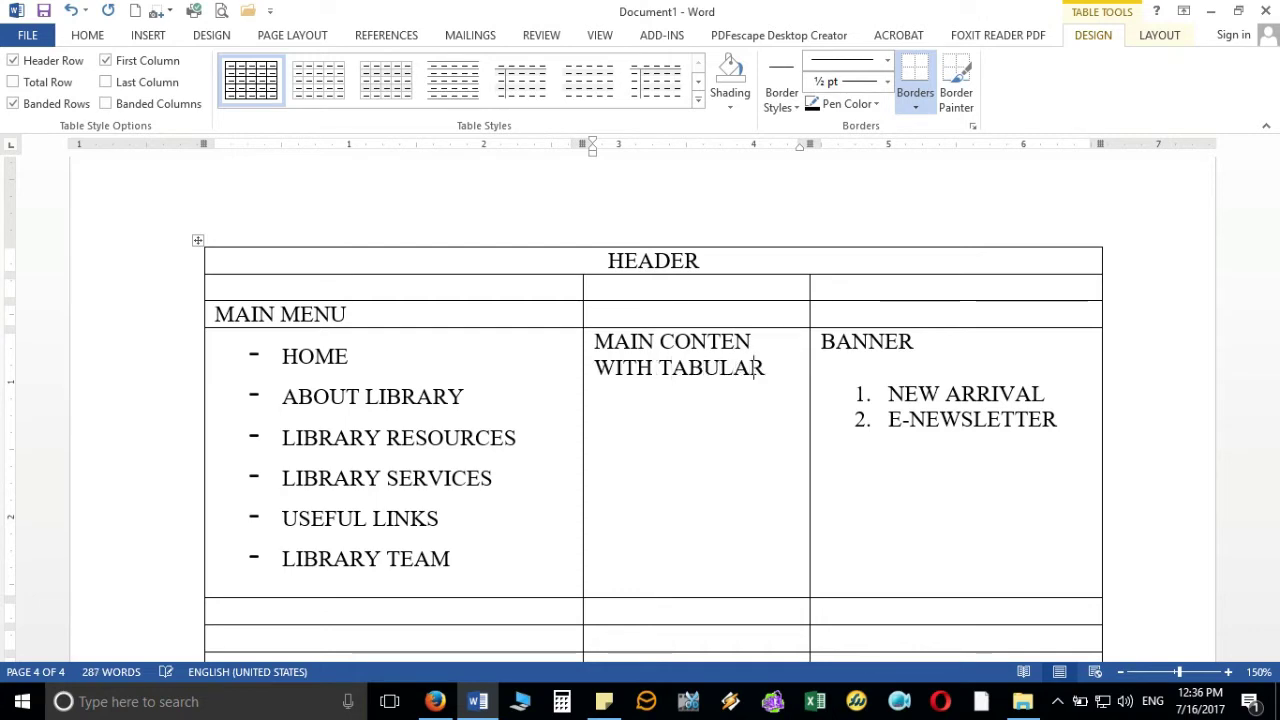
text( MO DULAR)
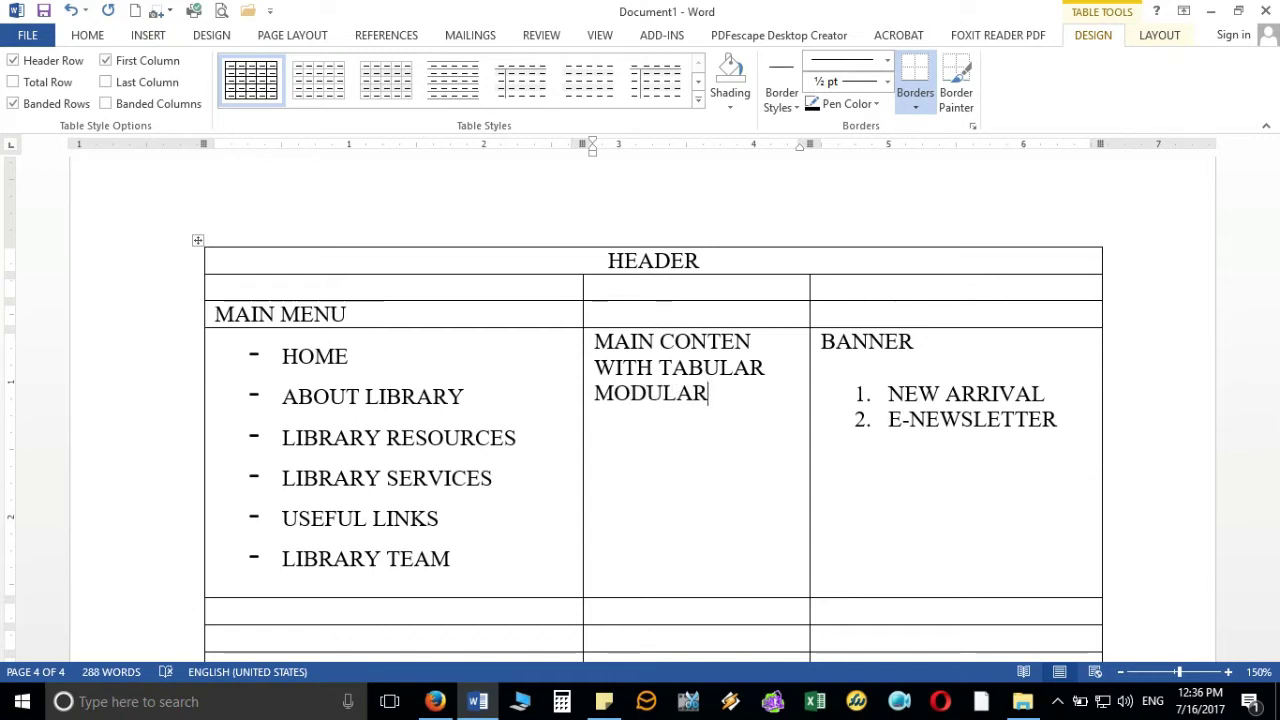
- Merge the three cells of the empty row directly below the menu list into one cell
scroll(749, 451, down, 3)
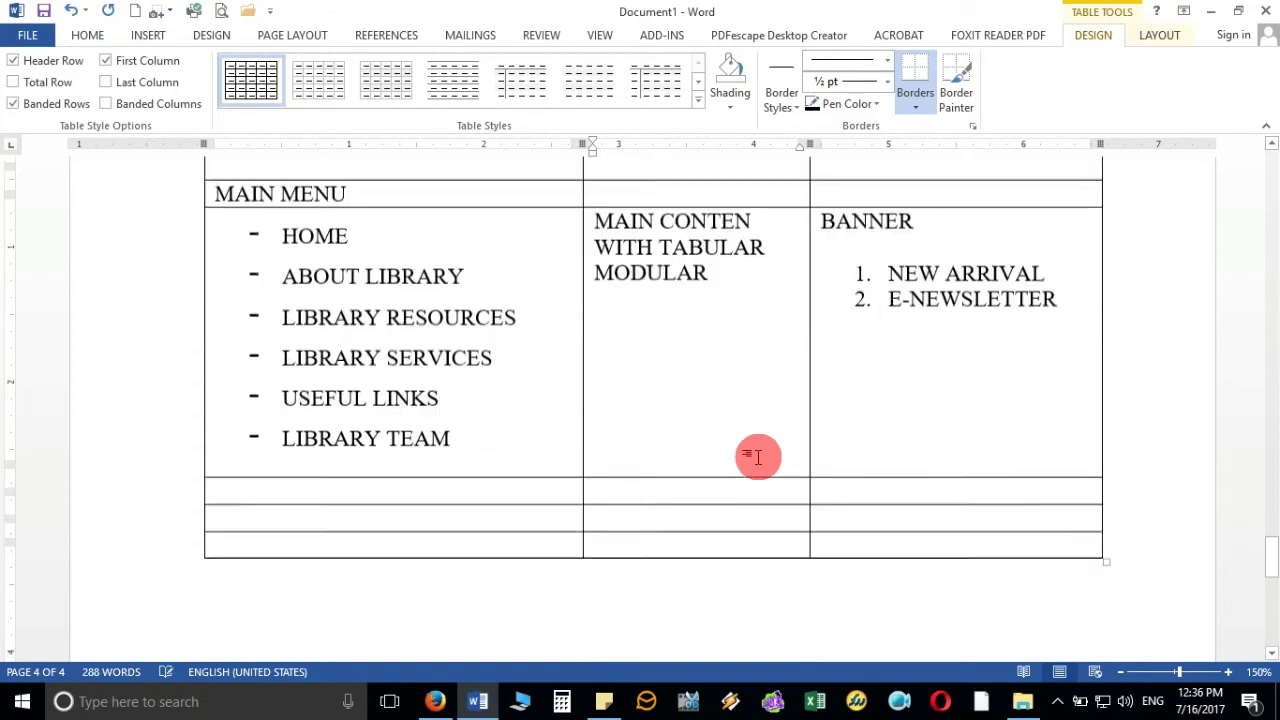
click(497, 482)
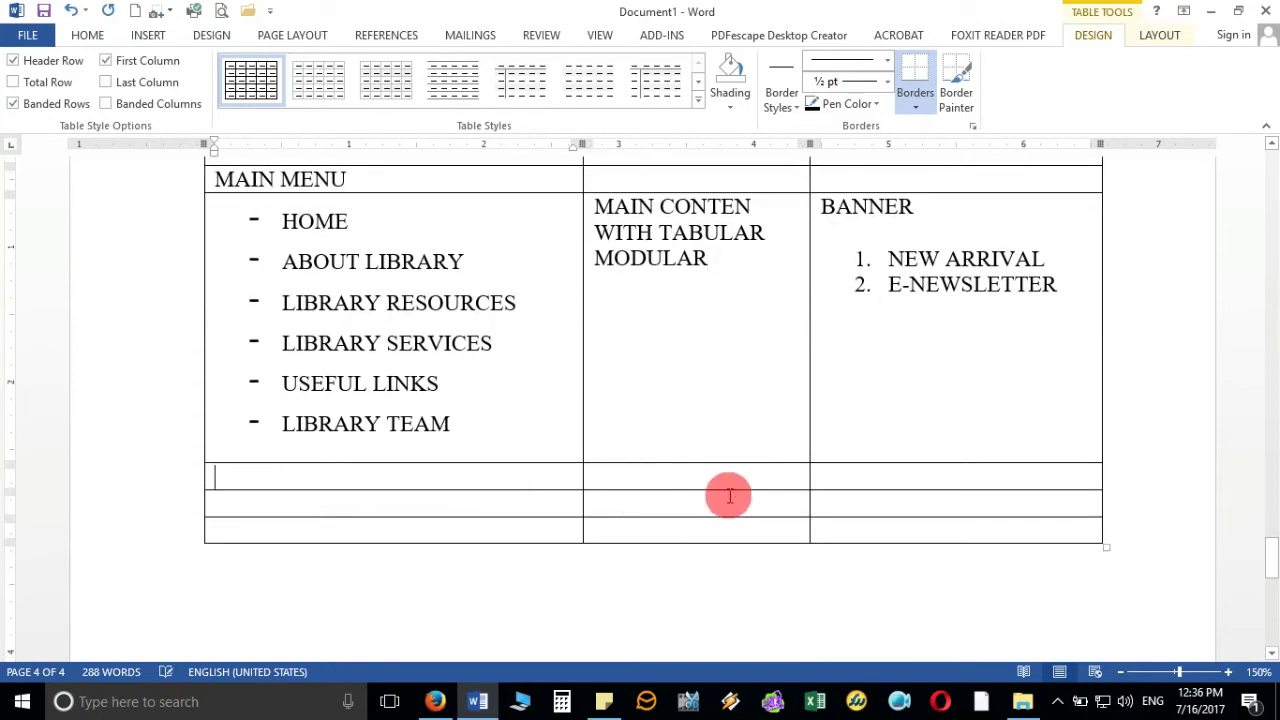
shift+click(891, 478)
right_click(888, 477)
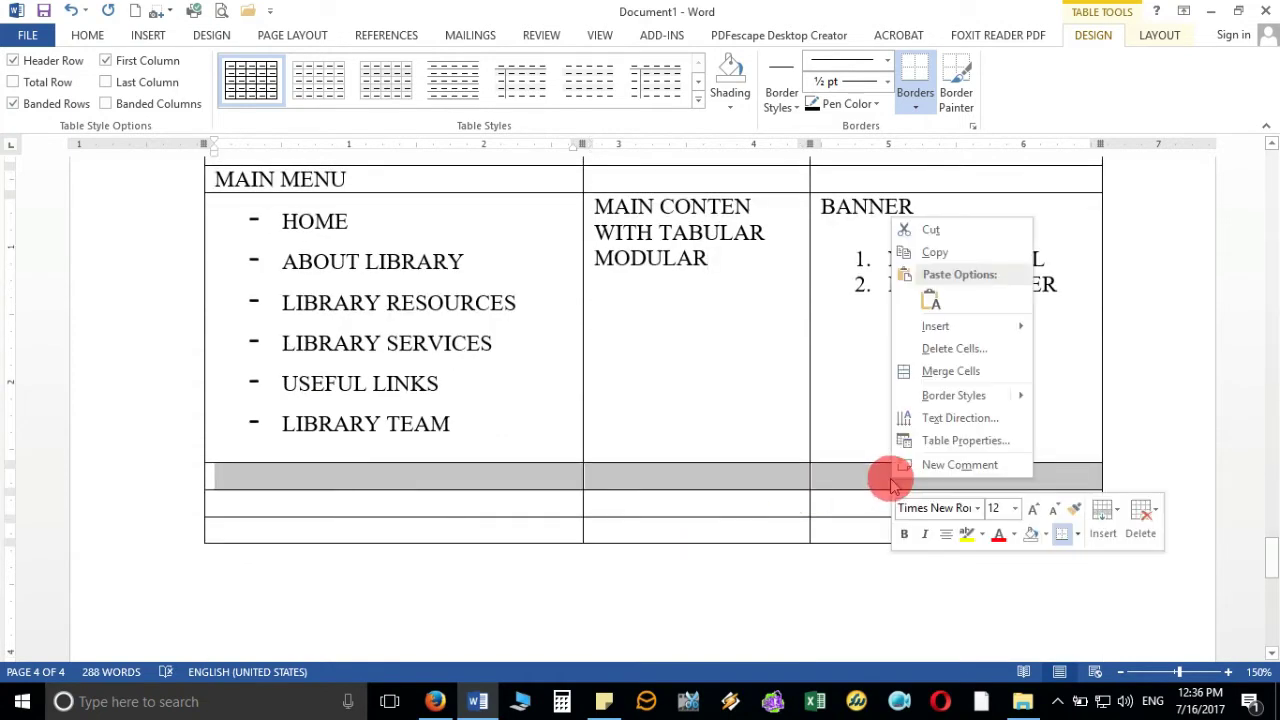
click(968, 372)
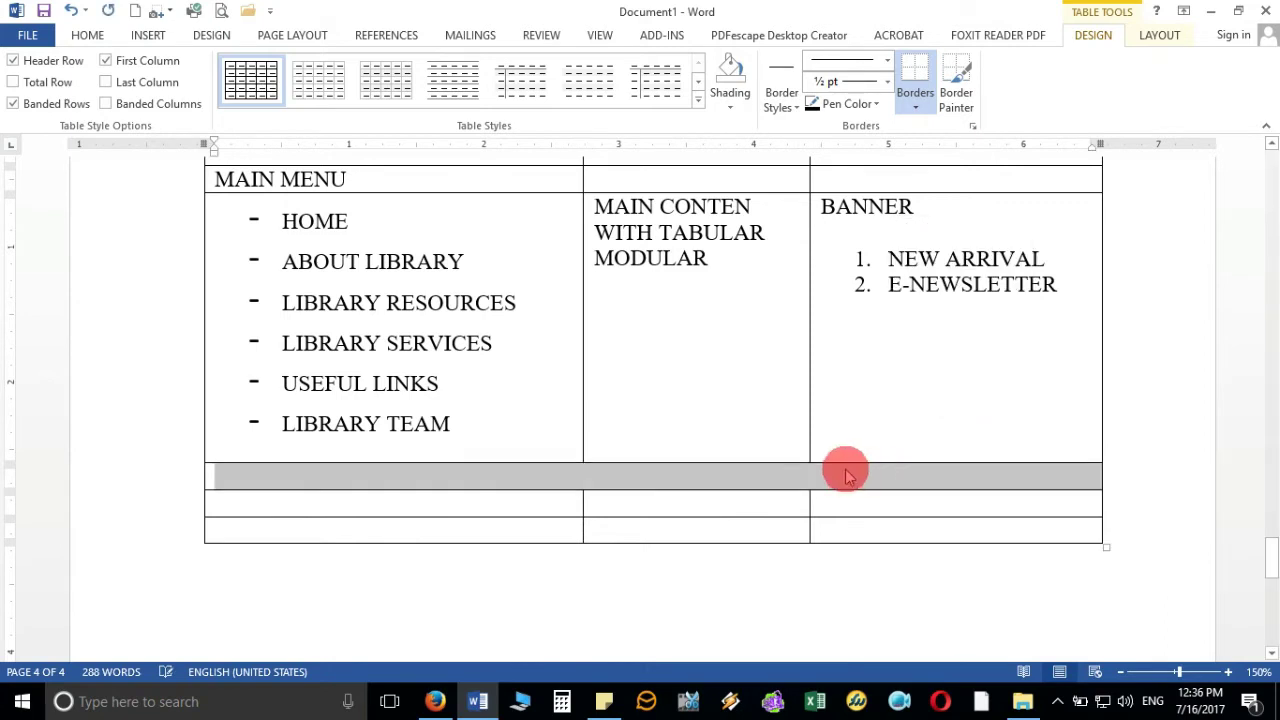
- Enter FOOTER in the merged row below the menu list
click(845, 475)
text(FOOTHER)
key(BackSpace)
key(BackSpace)
key(BackSpace)
text(ER)
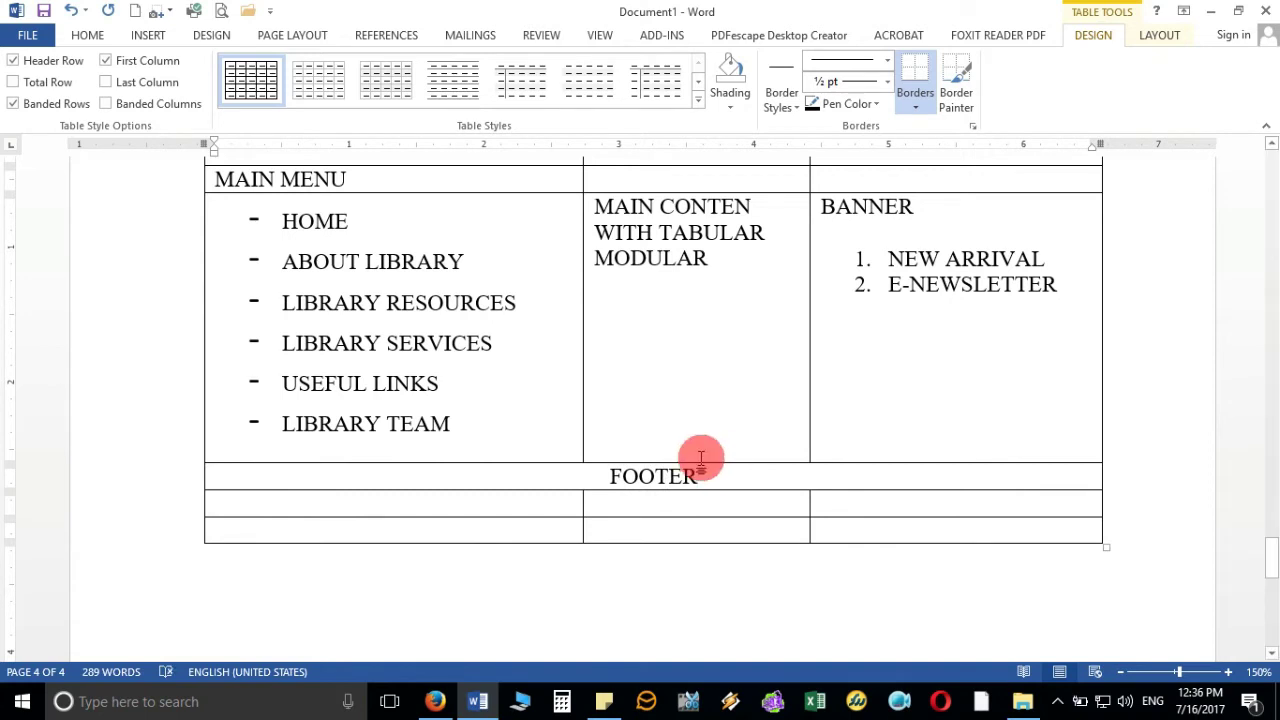
- Delete the two empty rows beneath the FOOTER row
drag(187, 512, 186, 532)
right_click(840, 532)
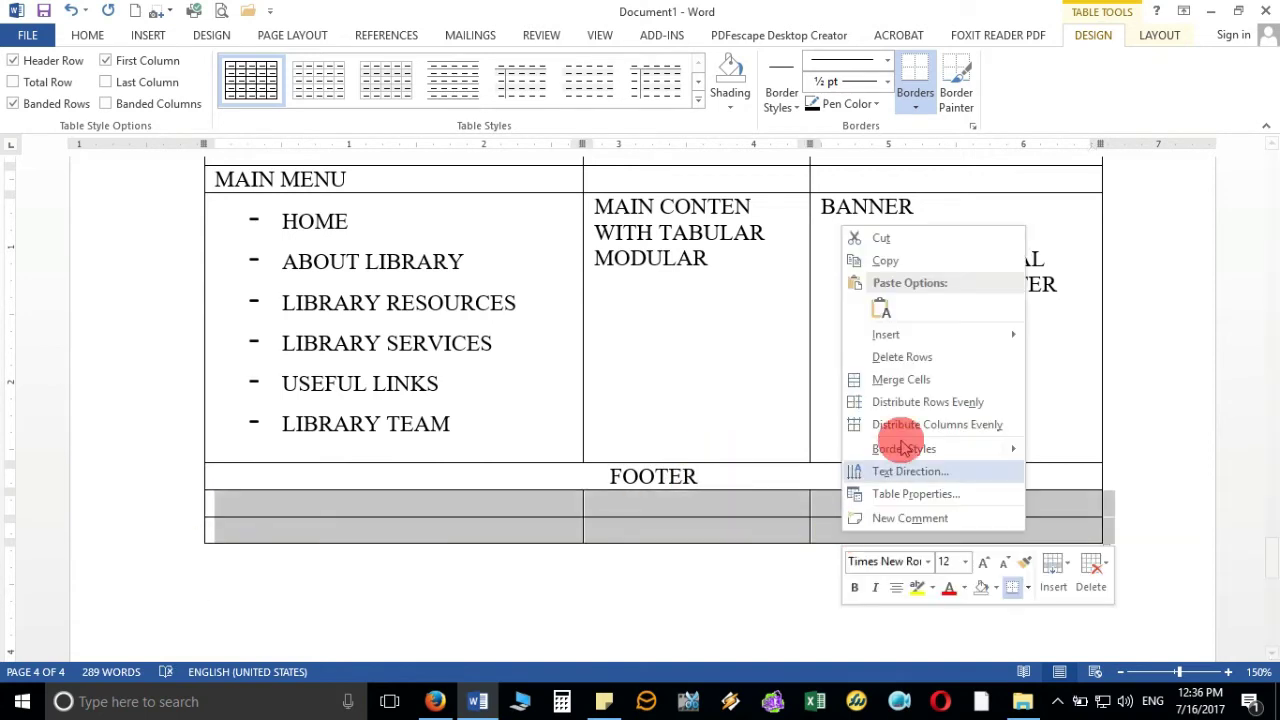
click(951, 347)
scroll(852, 440, up, 3)
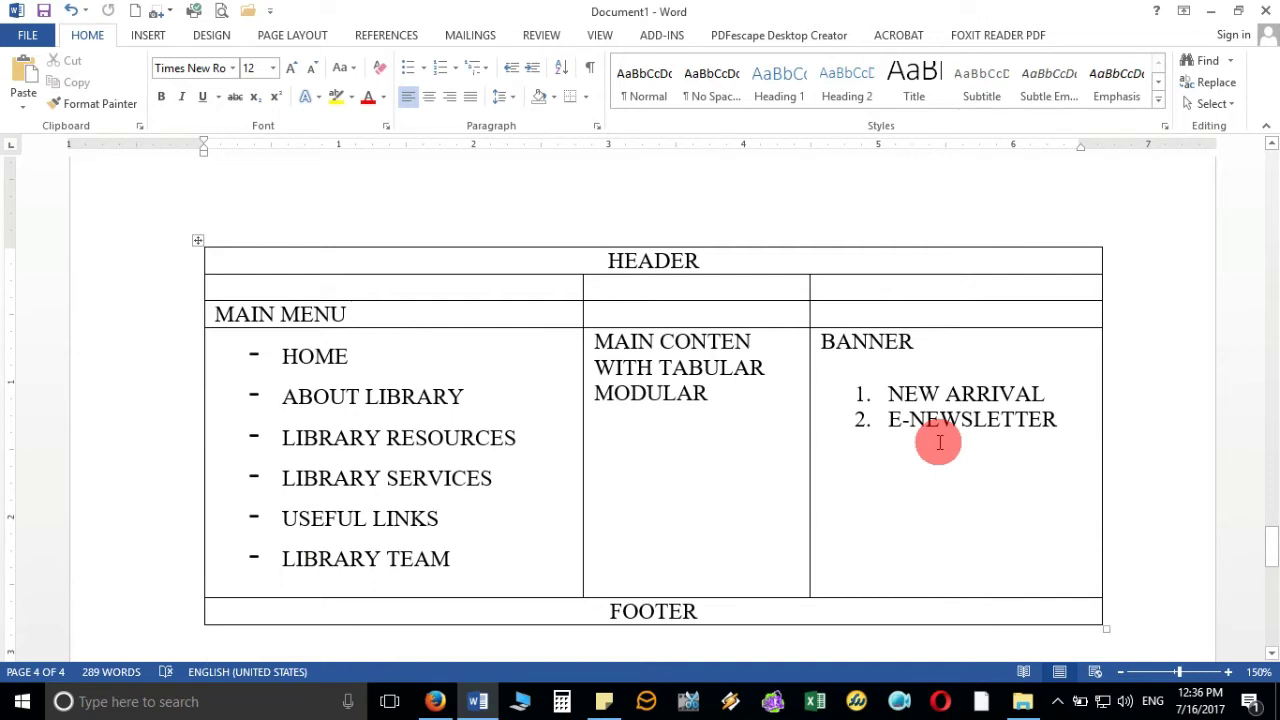
- Add the line MENU → ARTICLE (PAGE) below the layout table
click(653, 260)
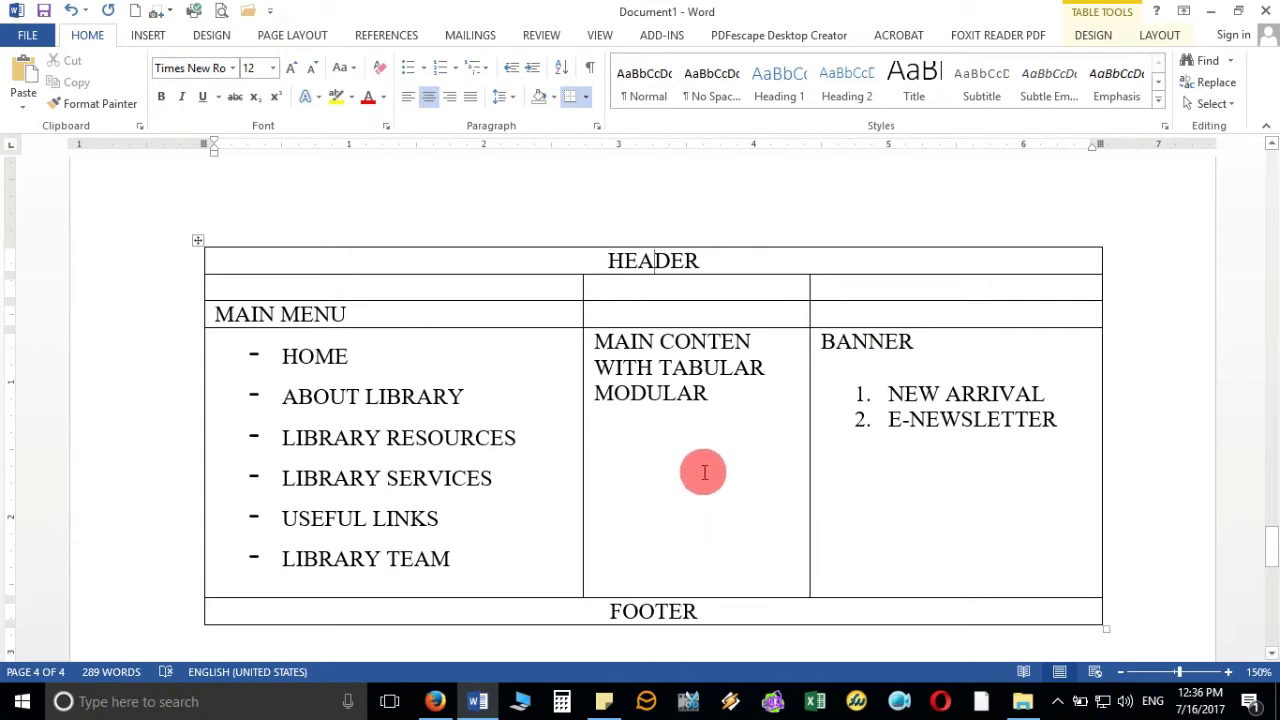
scroll(687, 506, down, 1)
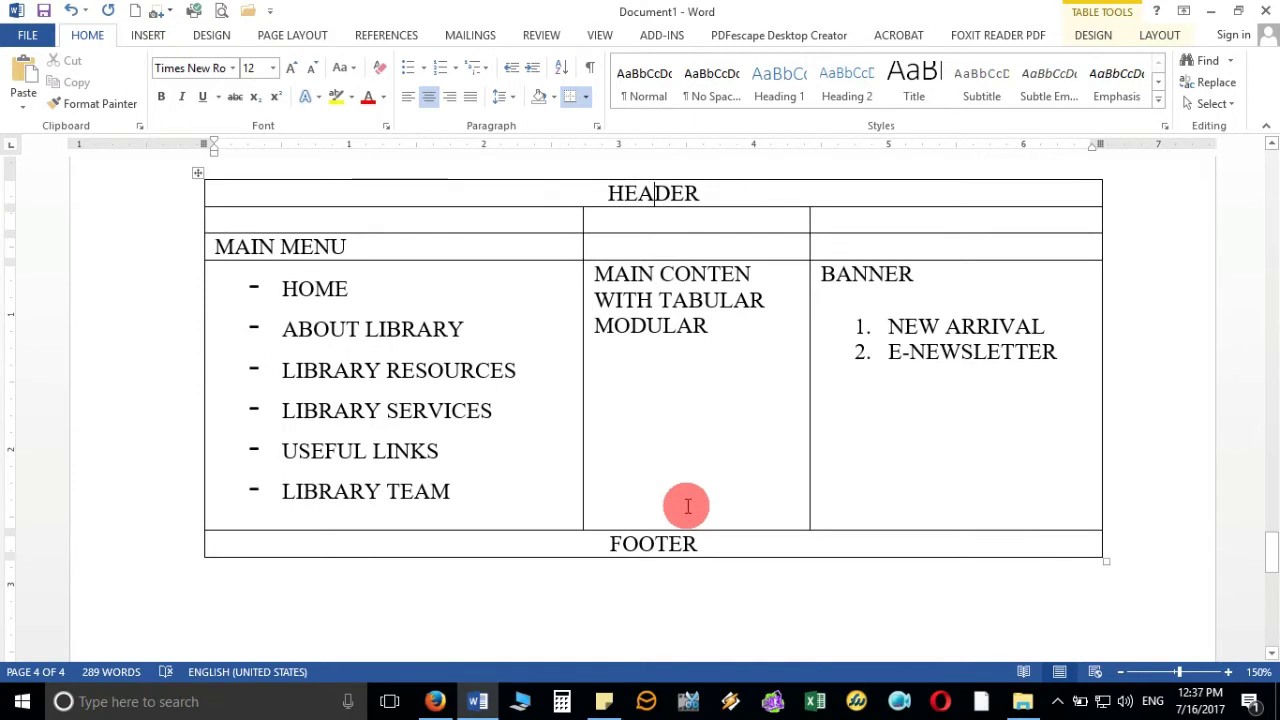
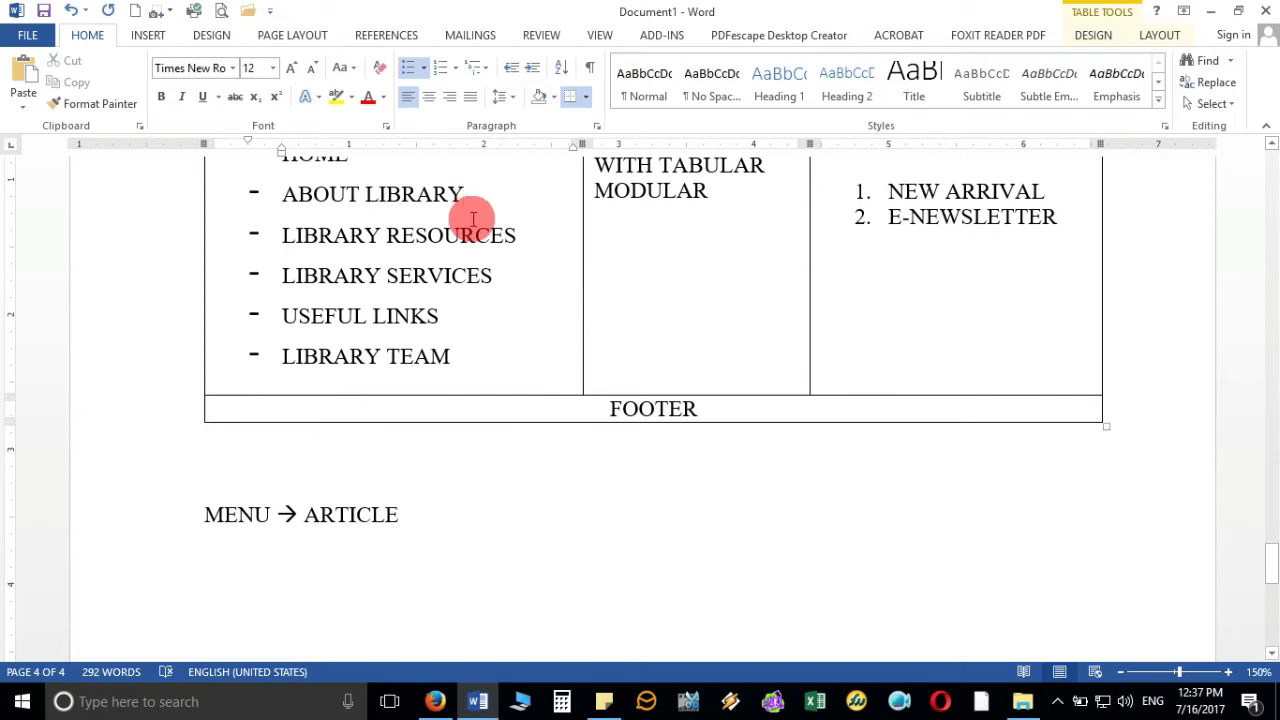
click(304, 514)
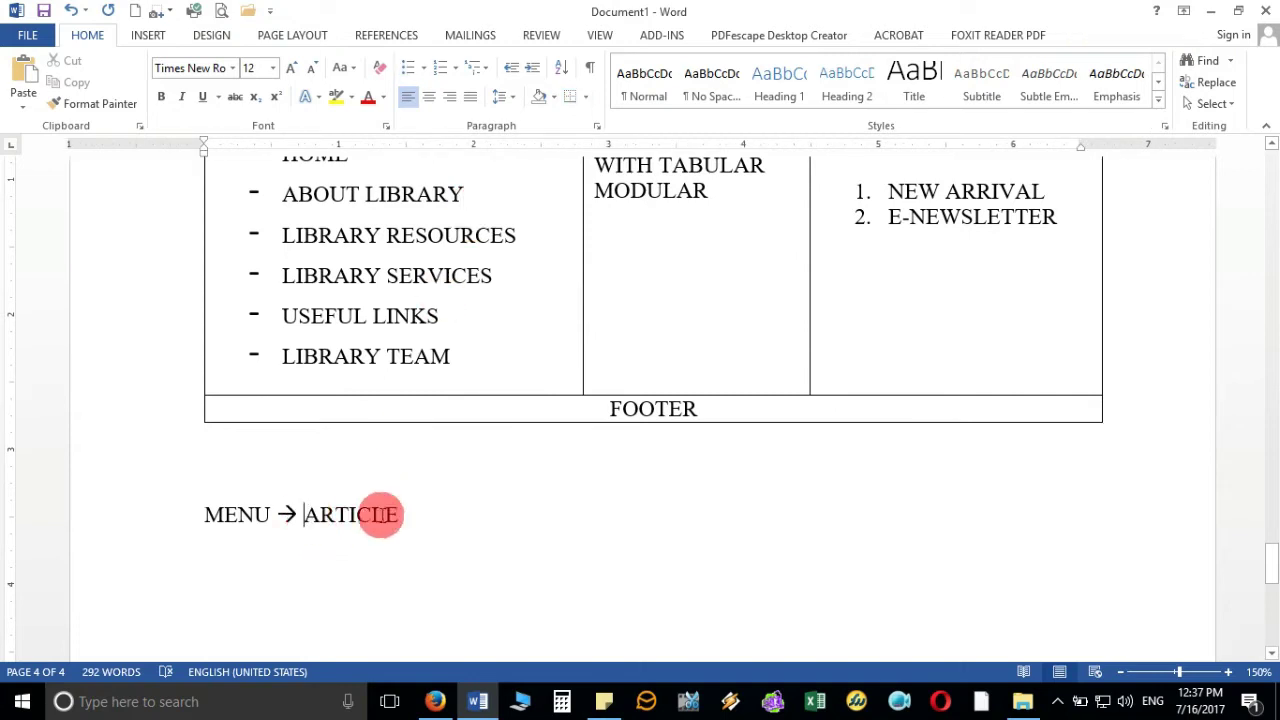
click(440, 512)
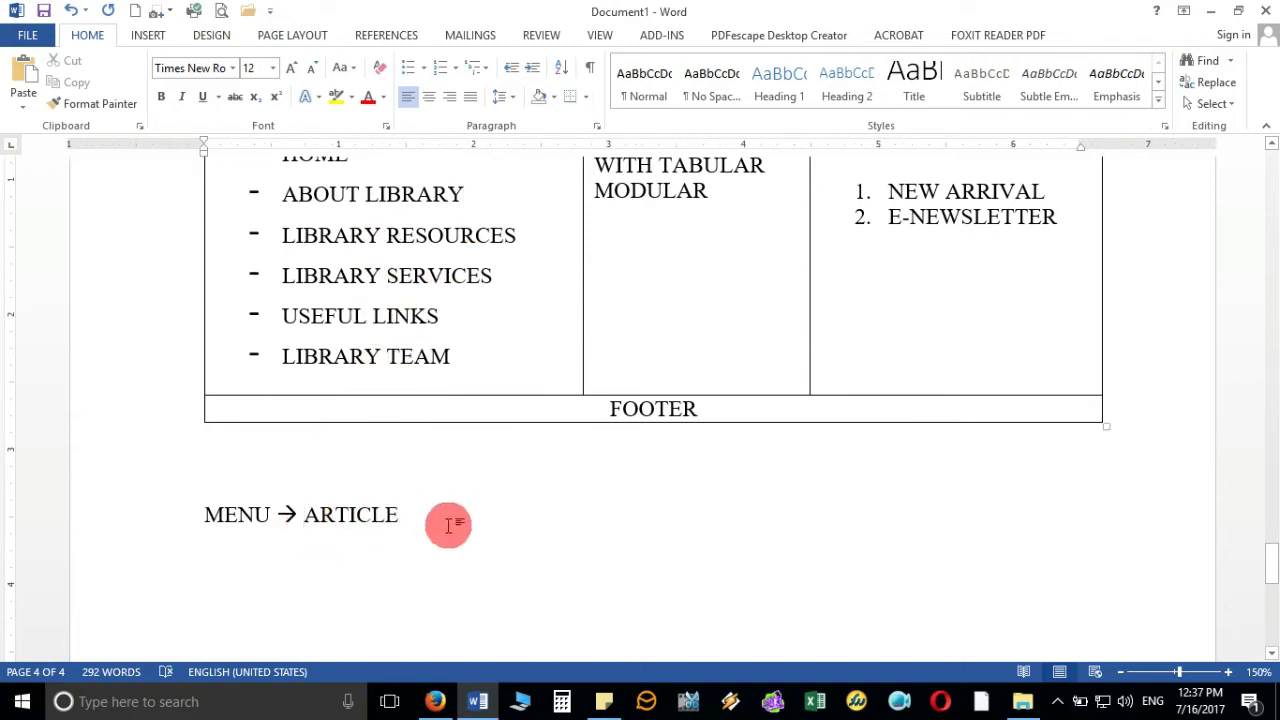
text((PAGE)
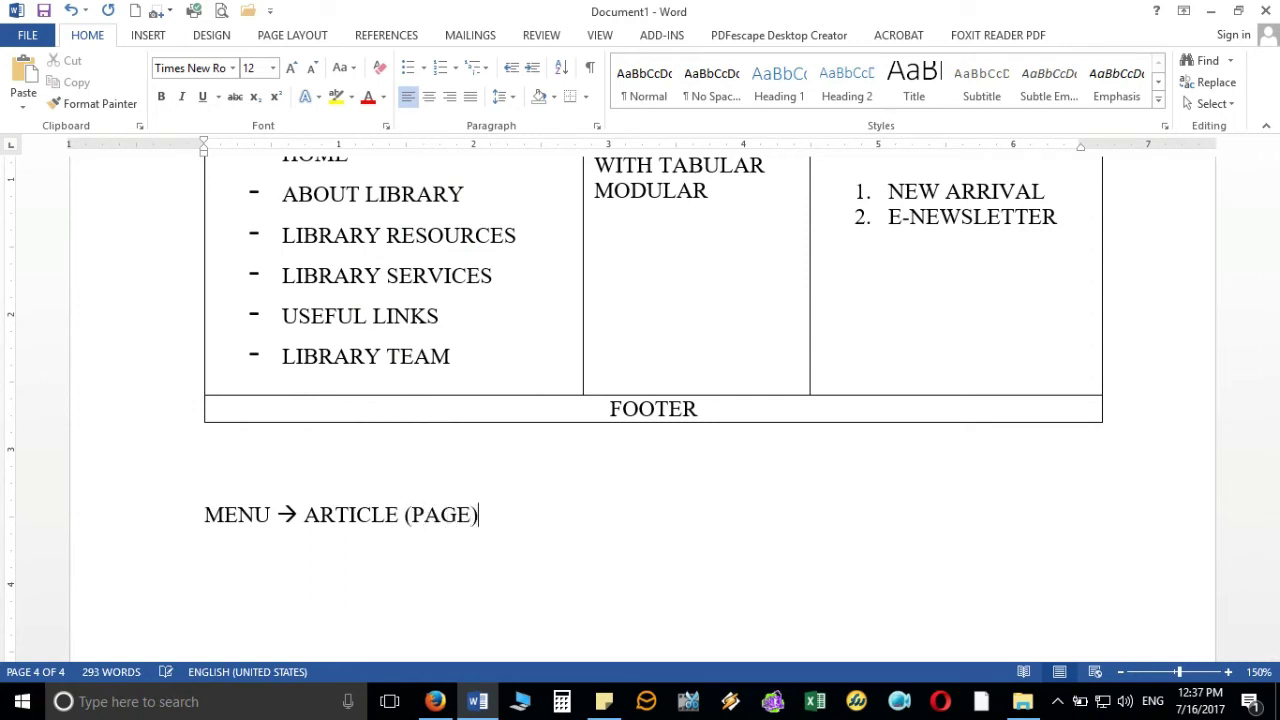
- Colour ARTICLE (PAGE) red in the line below the table and append -FIRST to it
scroll(286, 523, down, 1)
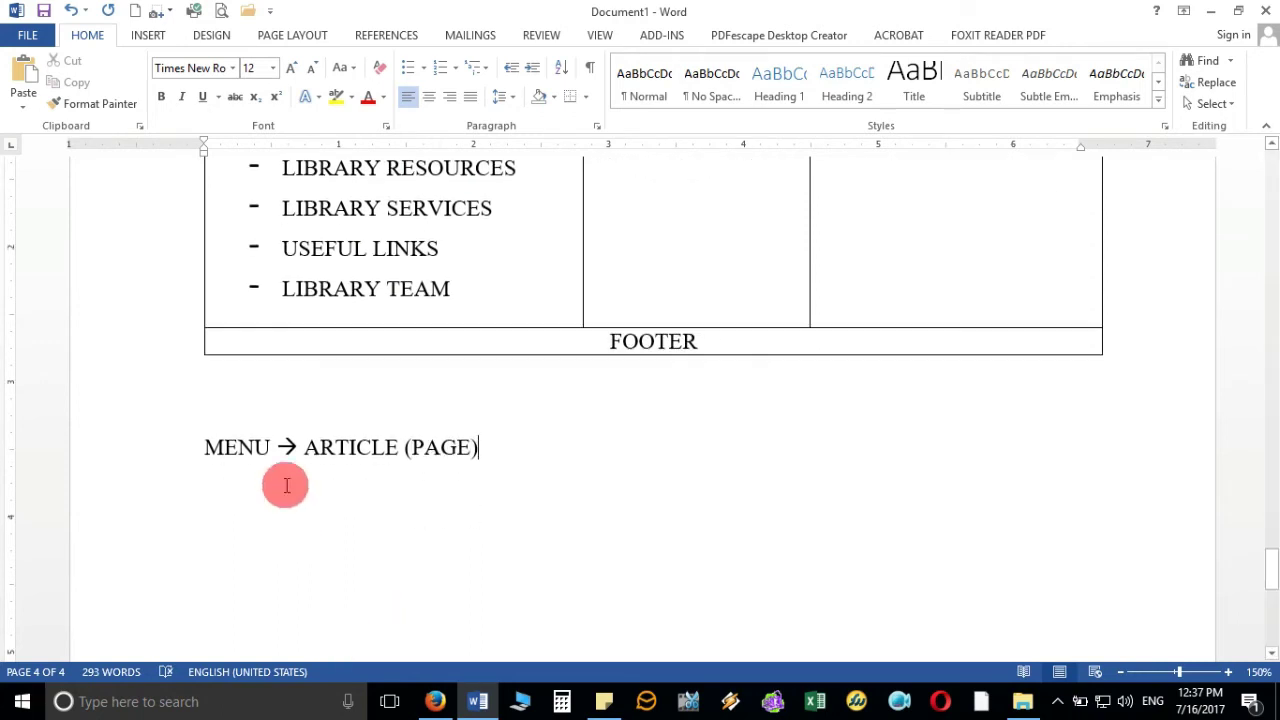
drag(305, 447, 500, 444)
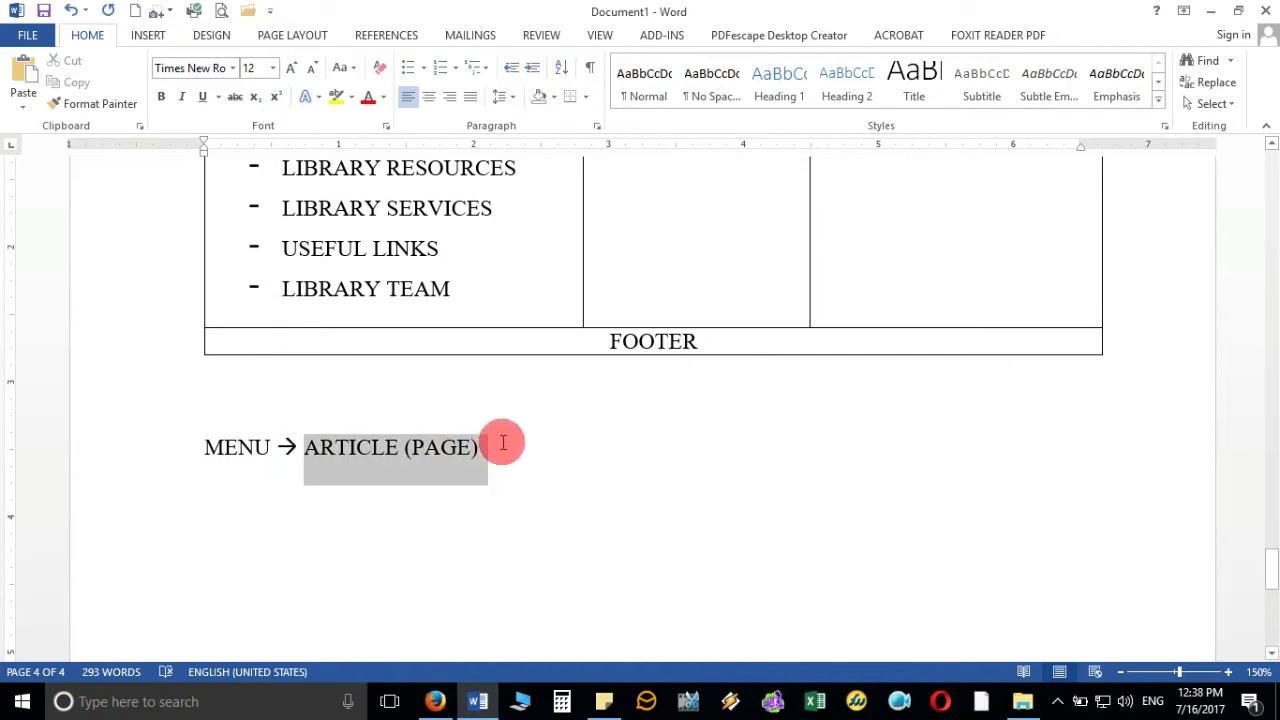
click(645, 452)
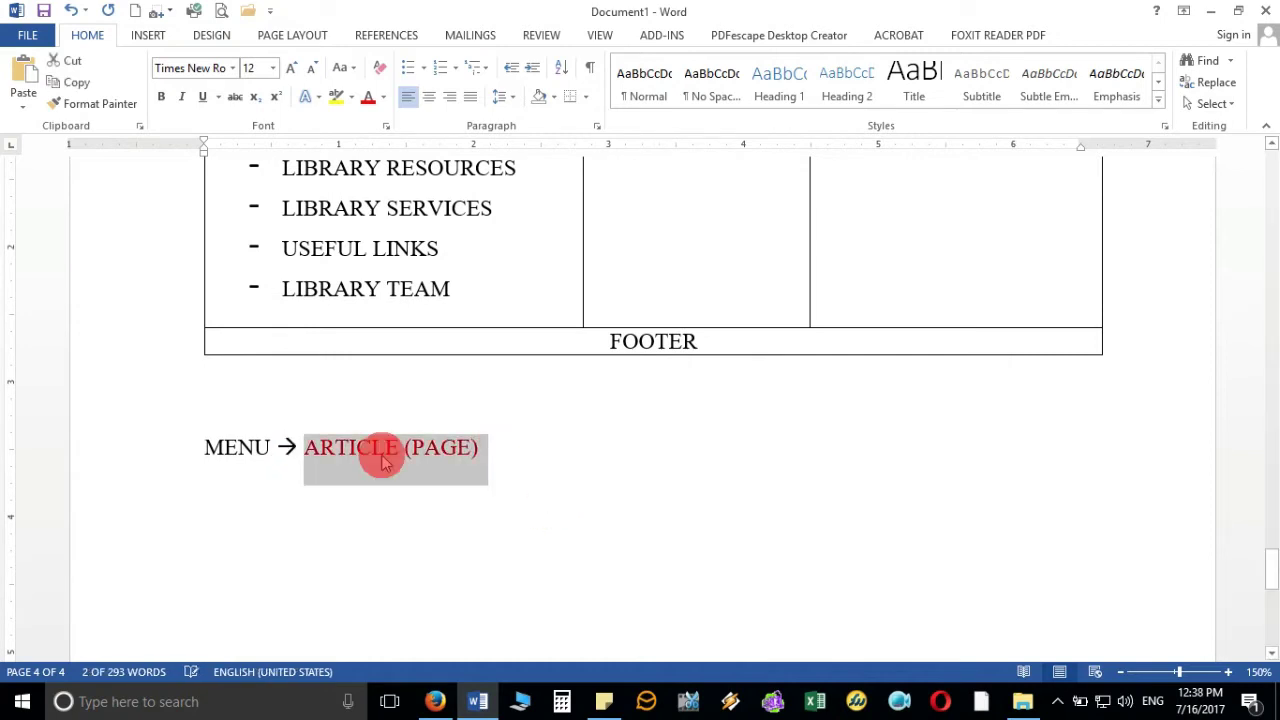
click(500, 451)
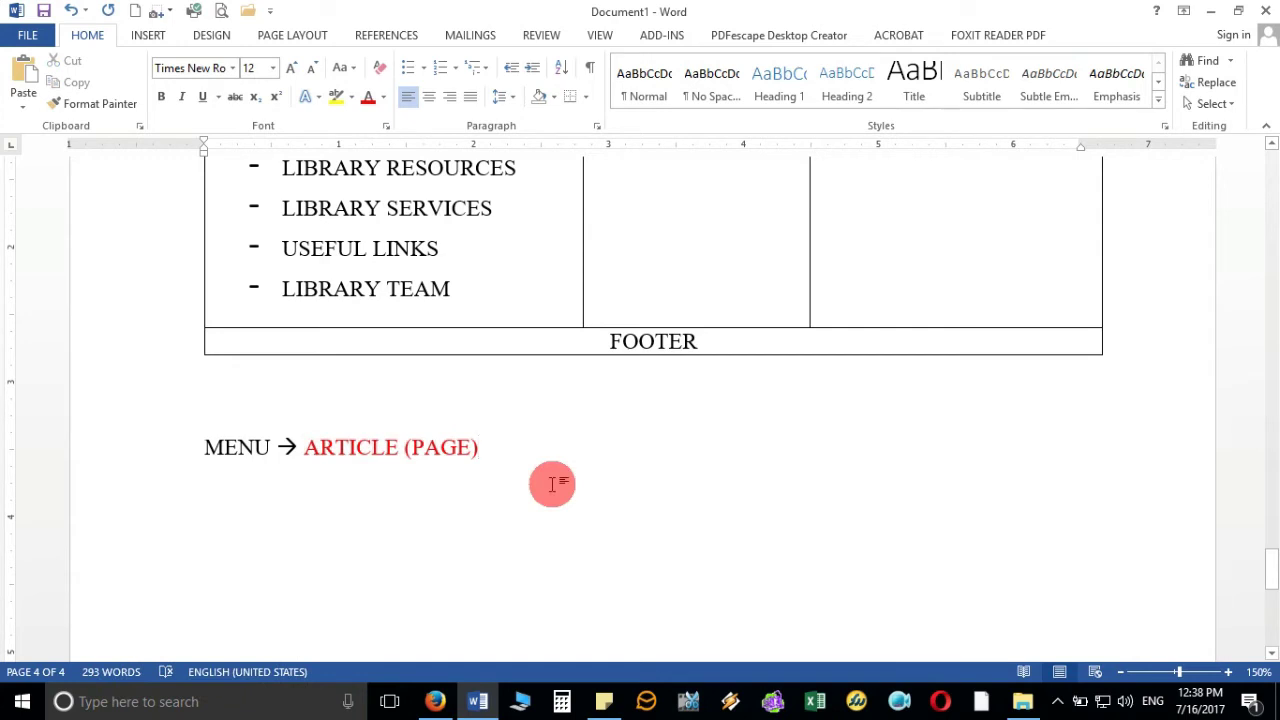
text(-FIRST)
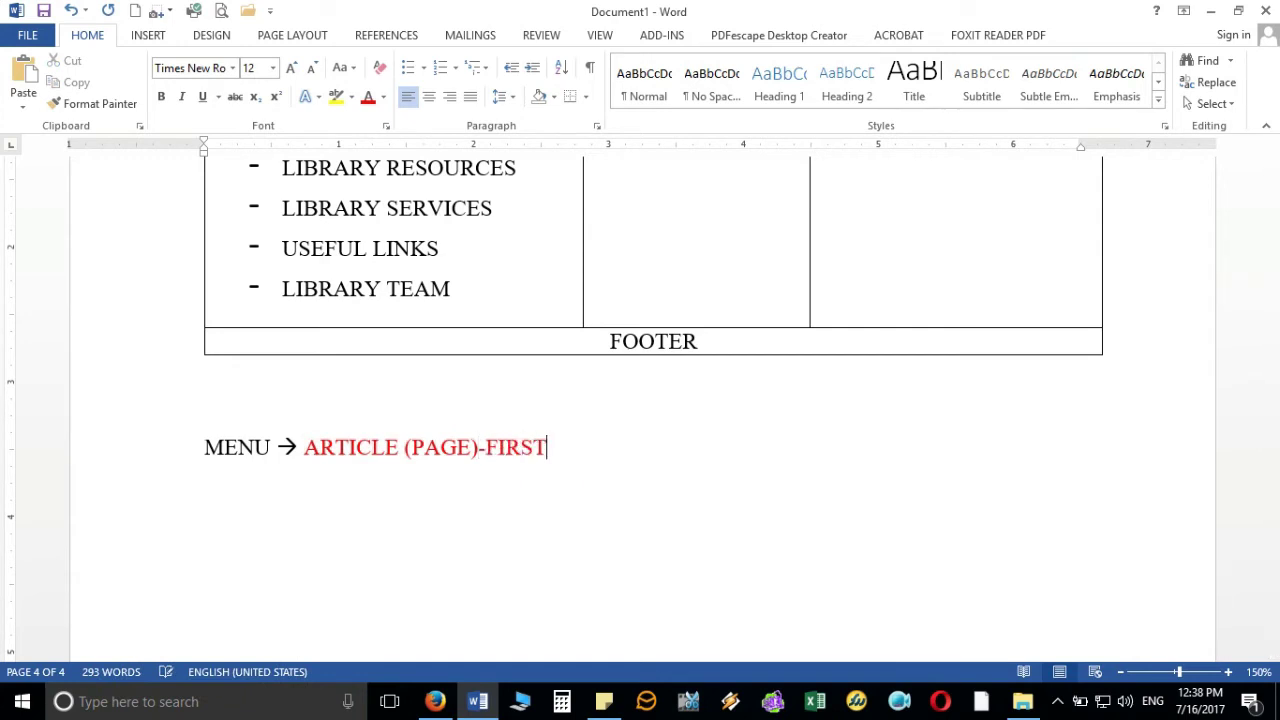
- Append -SECOND to MENU in the line below the table and colour the word SECOND red
click(273, 450)
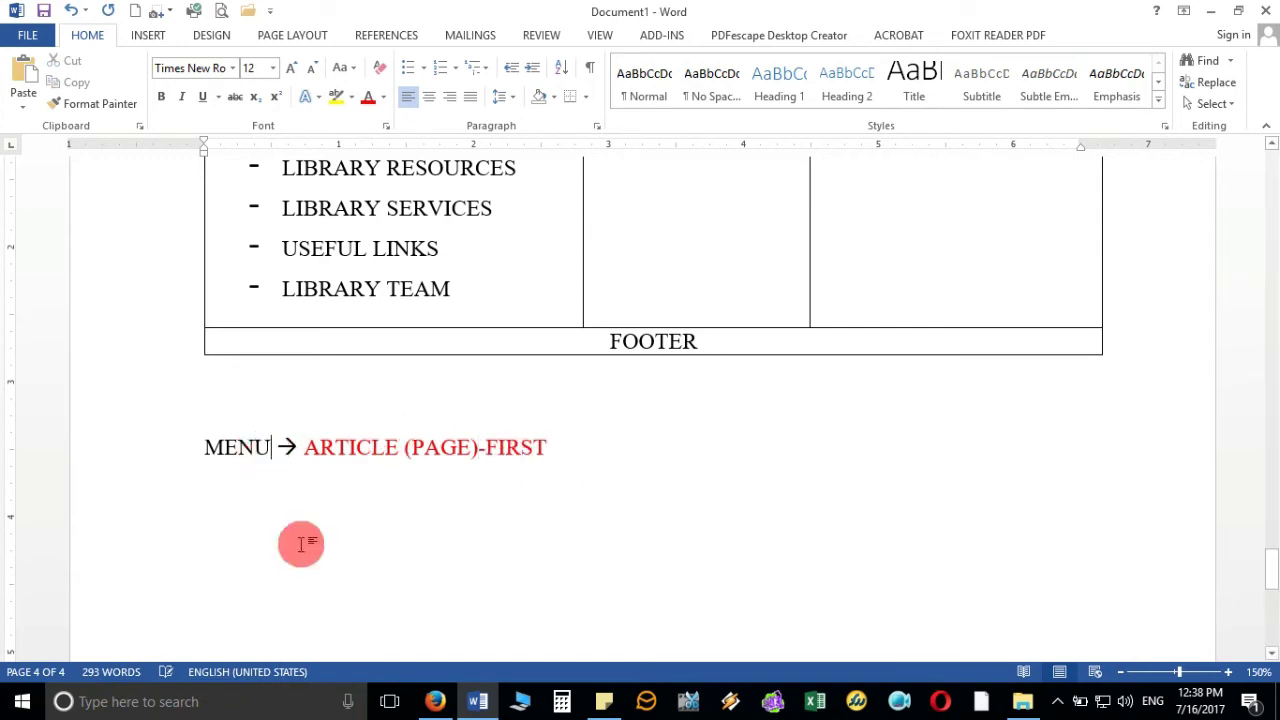
text(-SECOND)
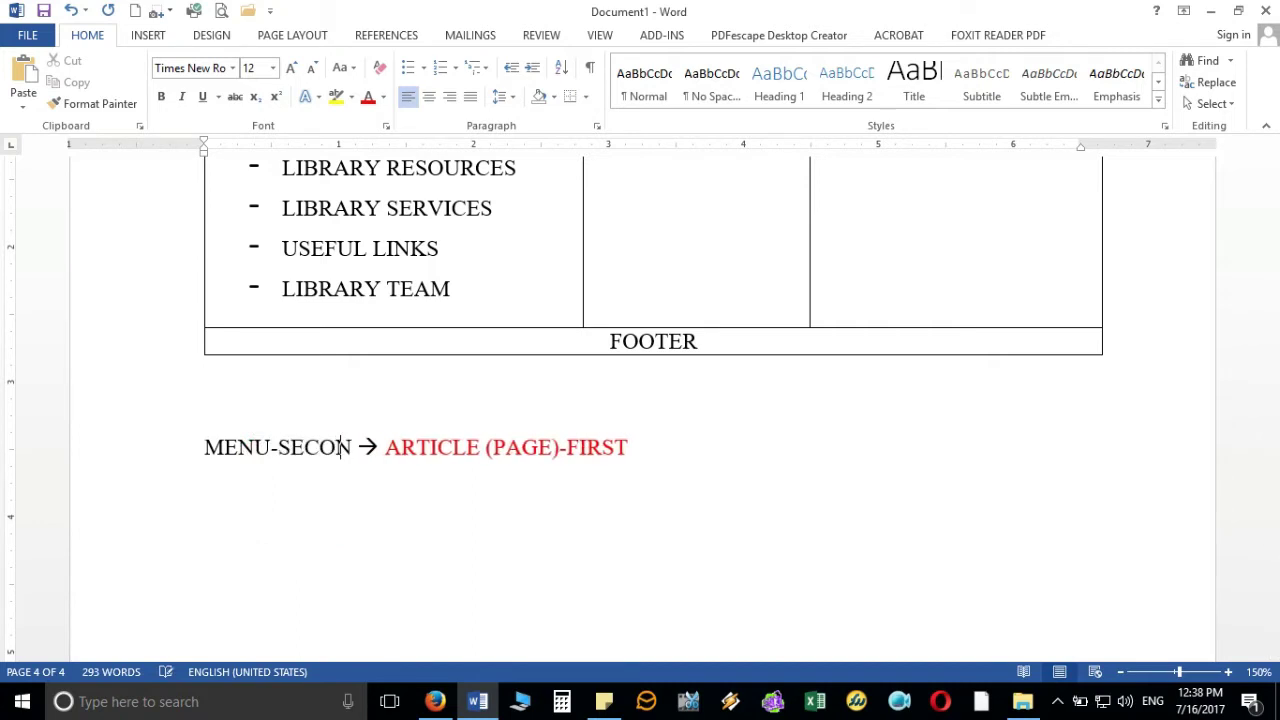
double_click(298, 449)
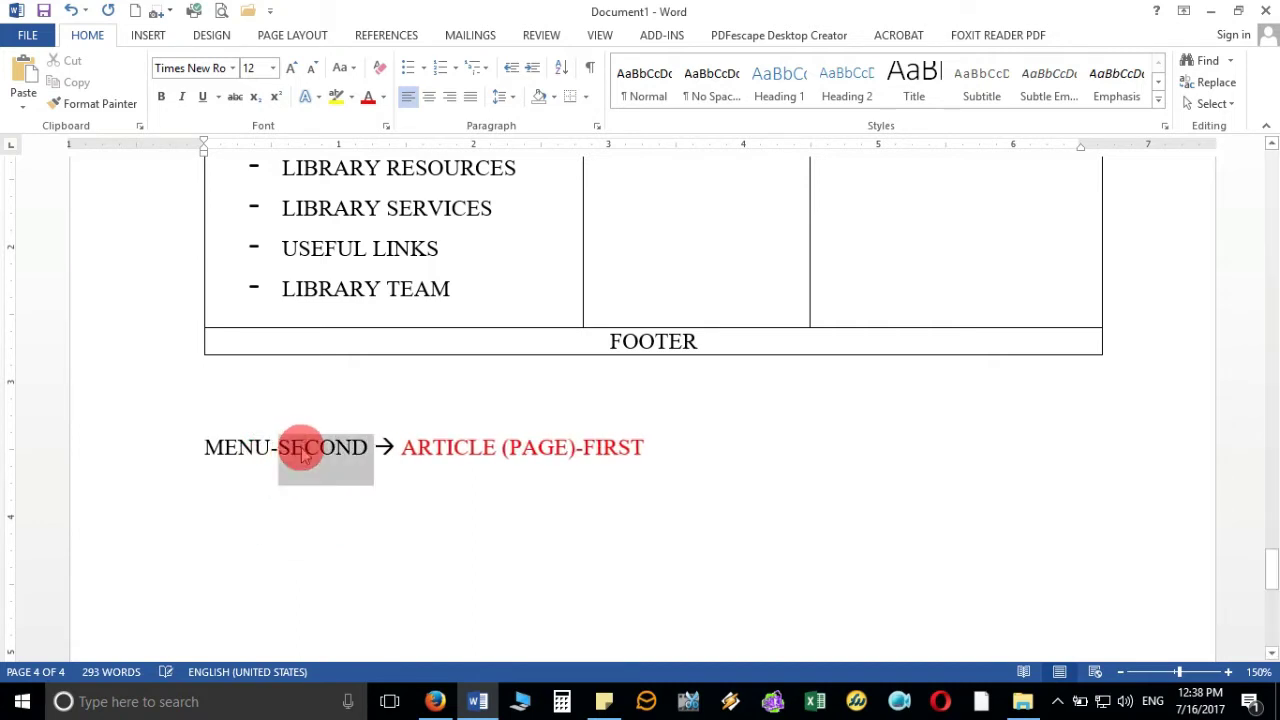
click(407, 417)
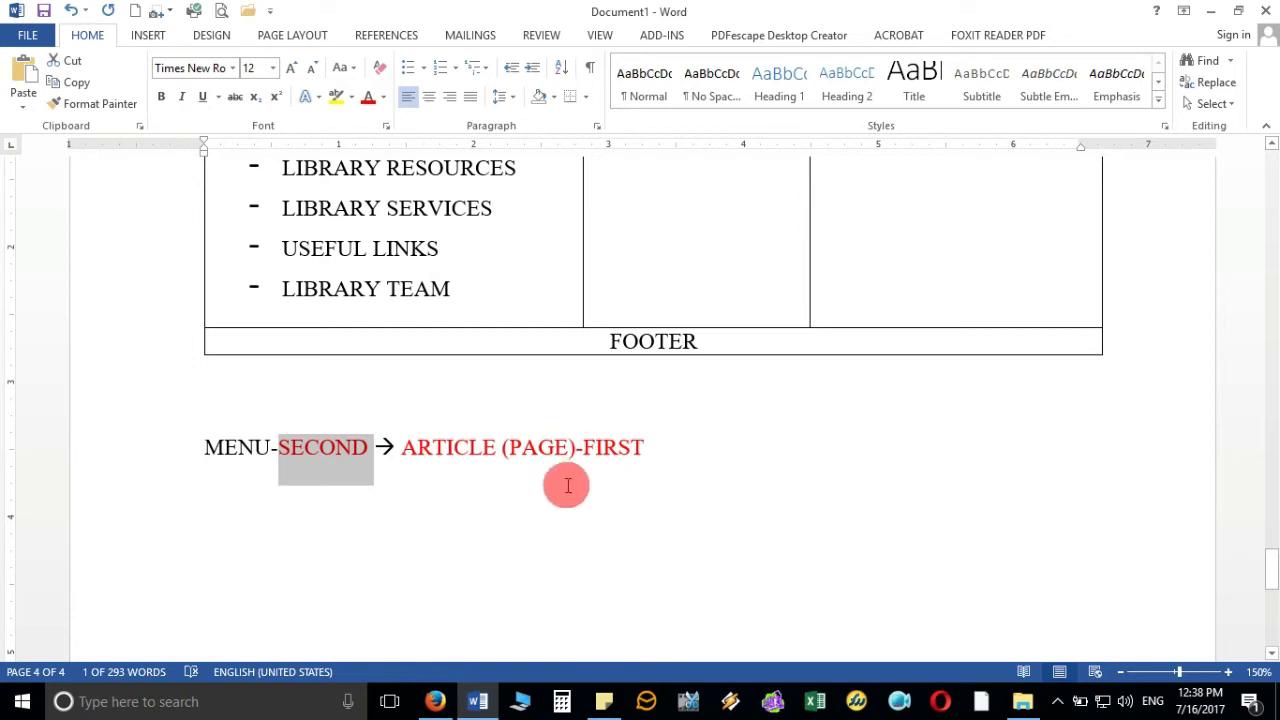
- Switch to Firefox and log in to the Joomla administrator page with the saved username and password
click(438, 700)
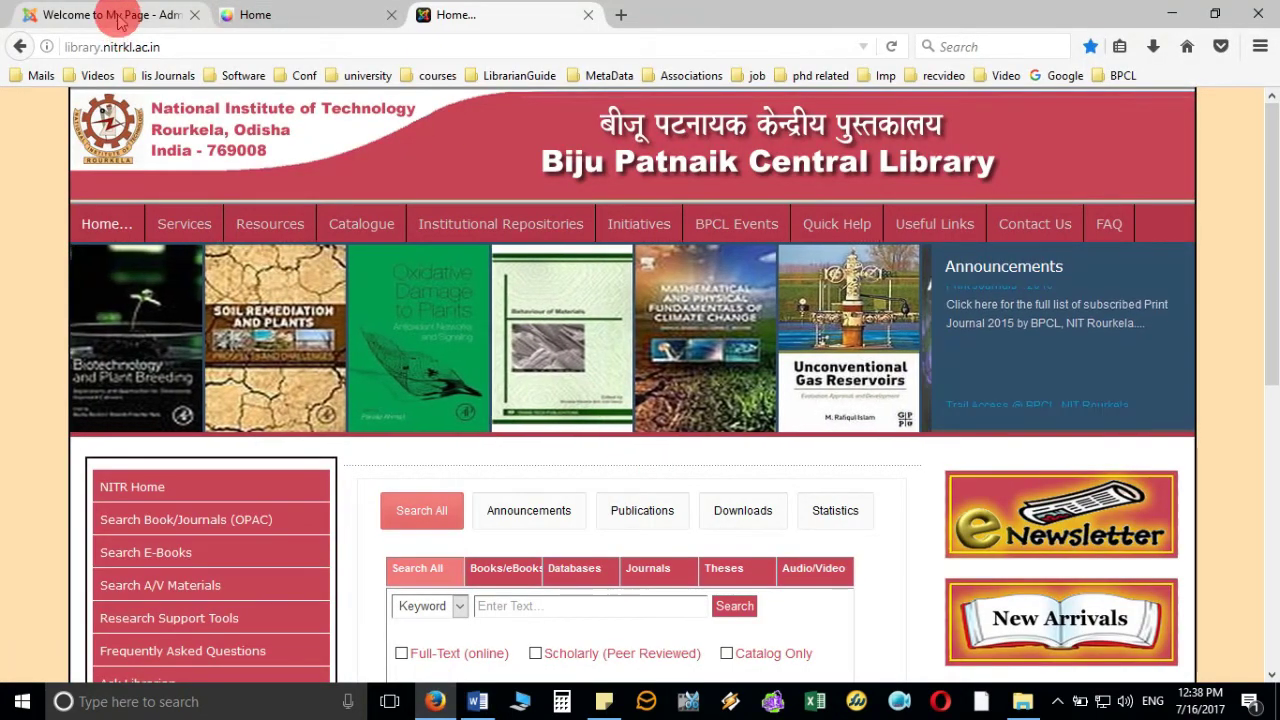
click(110, 15)
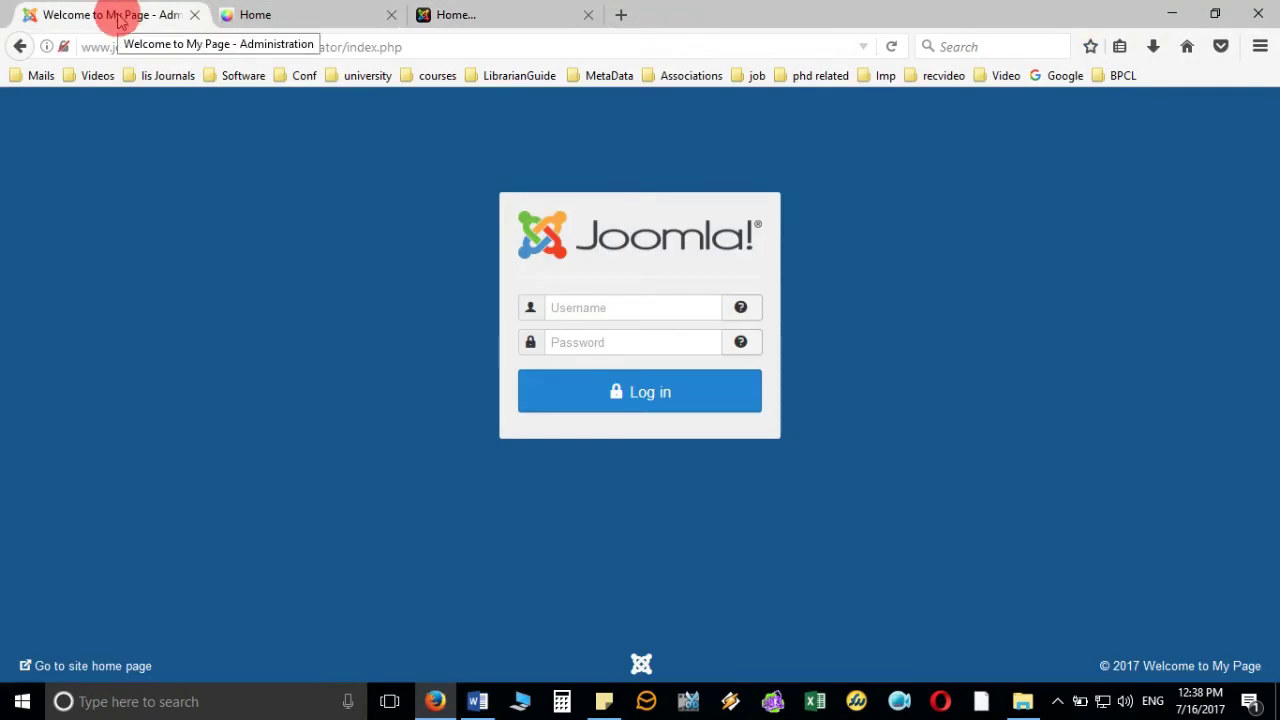
click(649, 310)
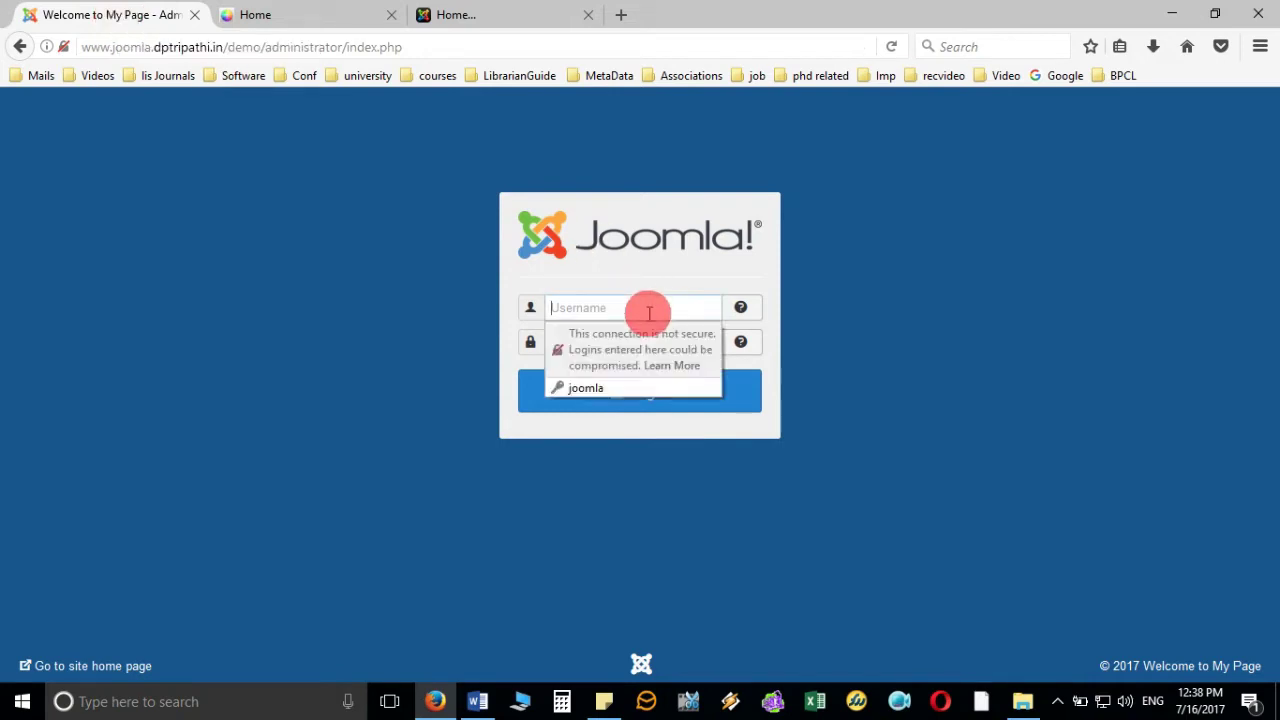
click(651, 388)
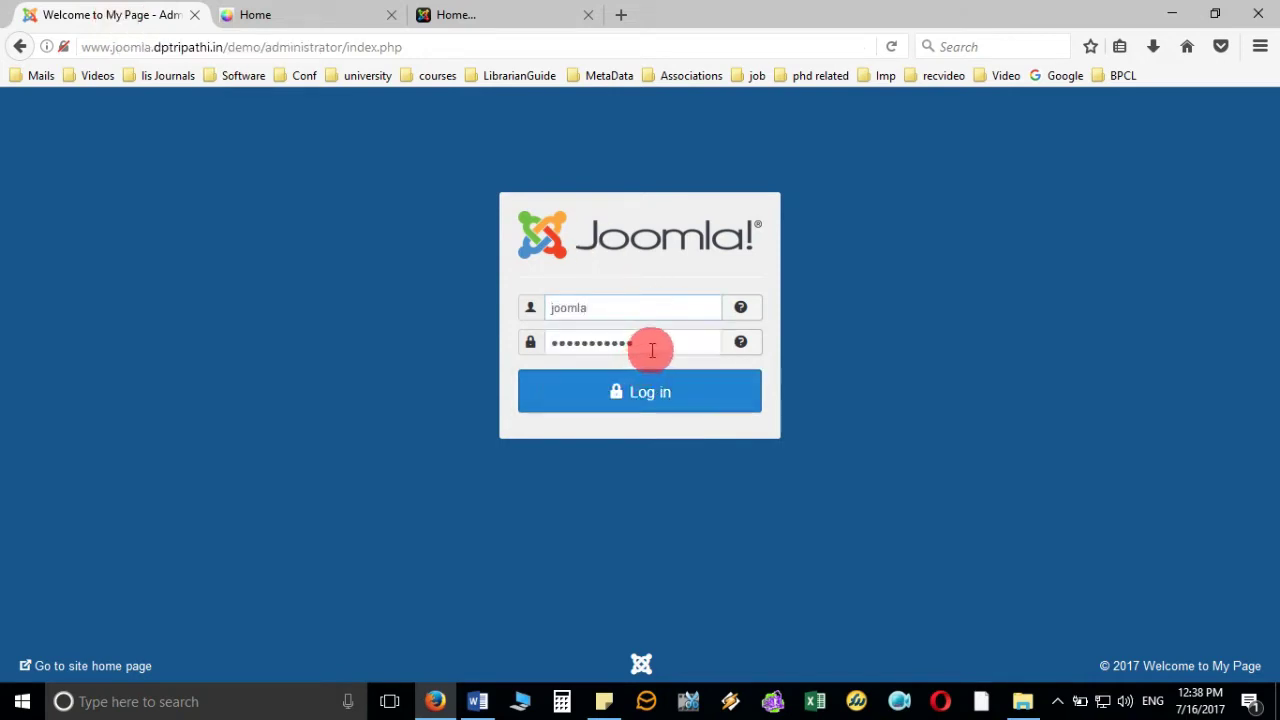
click(703, 398)
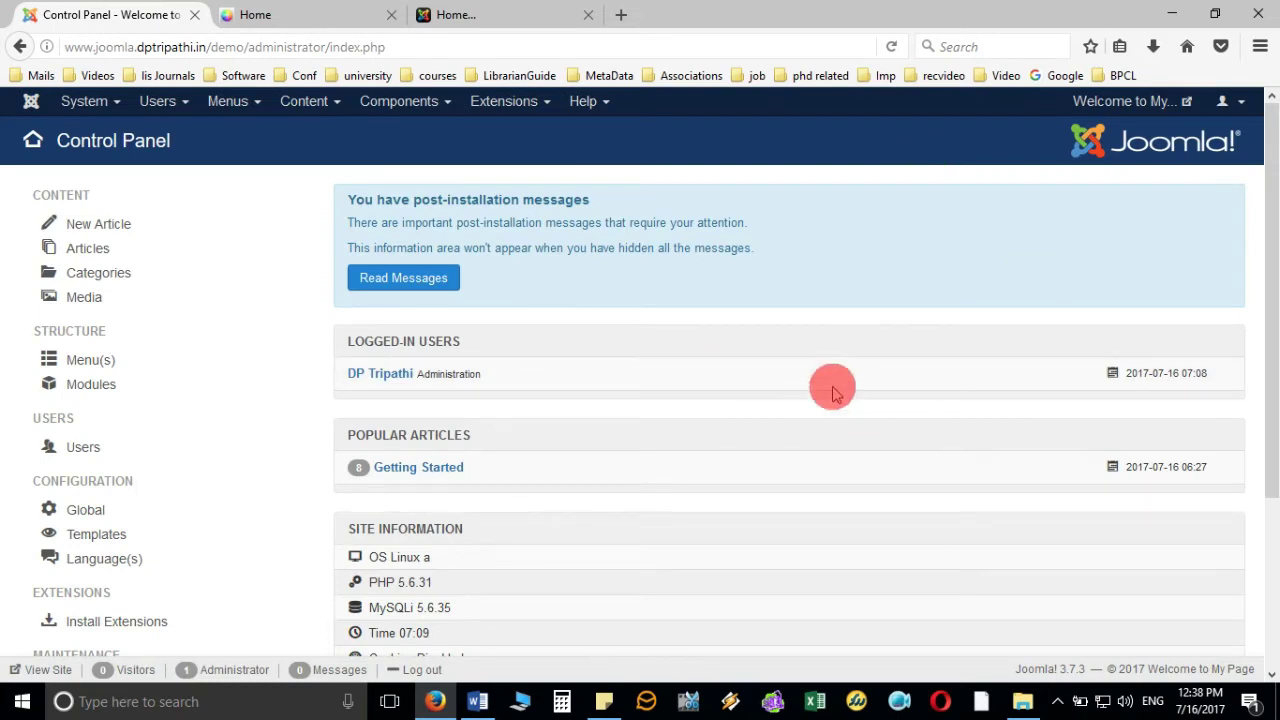
- Return to Word and review the main menu items against the article-first, menu-second note below the table
click(478, 700)
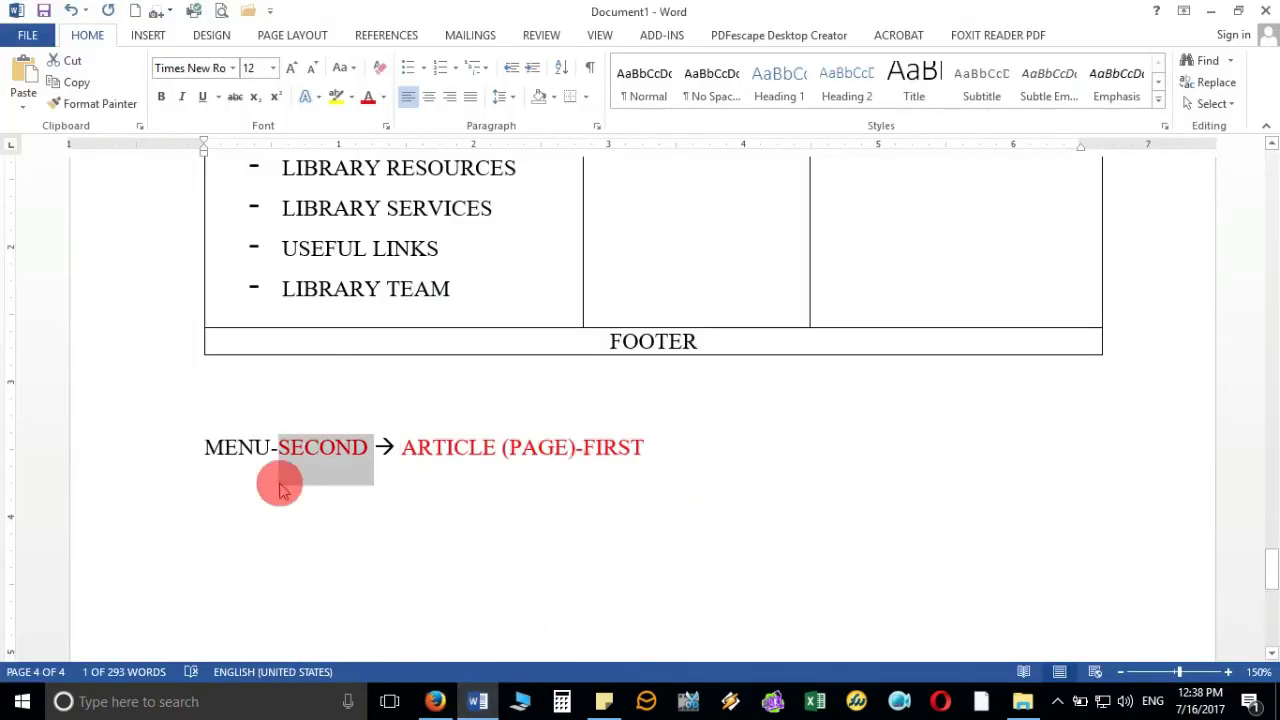
click(411, 452)
scroll(411, 445, up, 4)
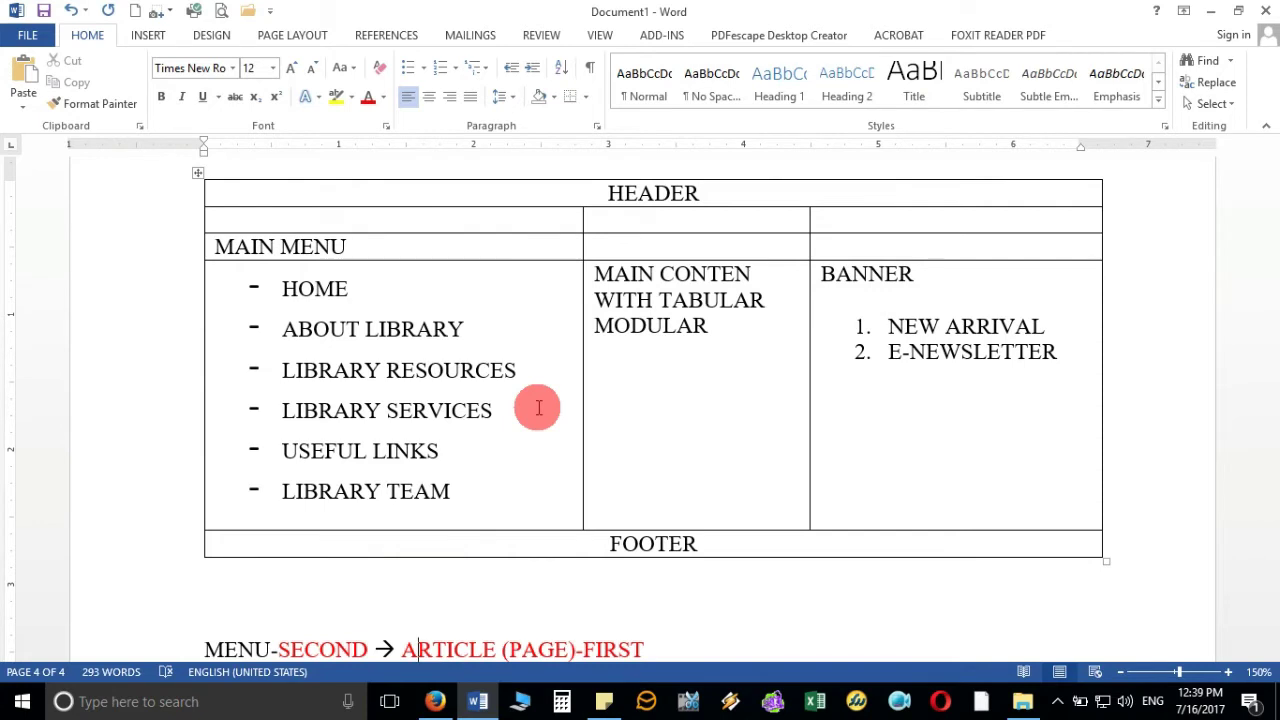
scroll(538, 408, down, 1)
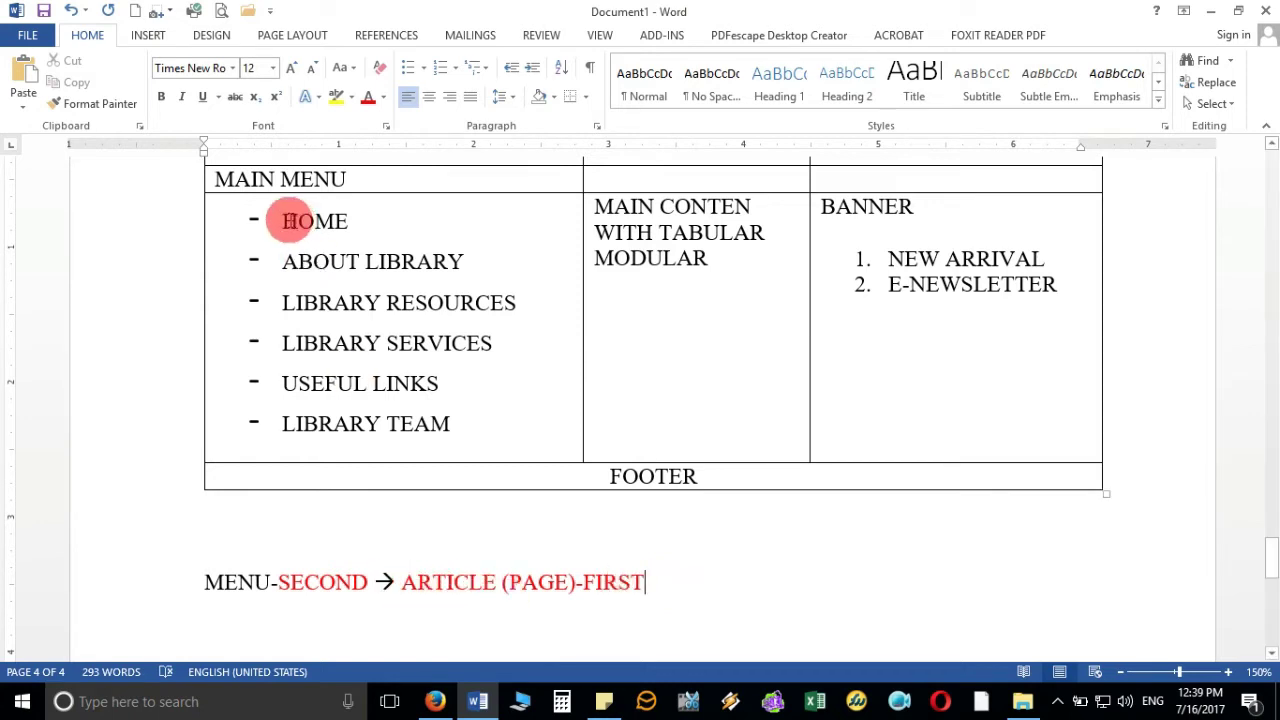
click(469, 423)
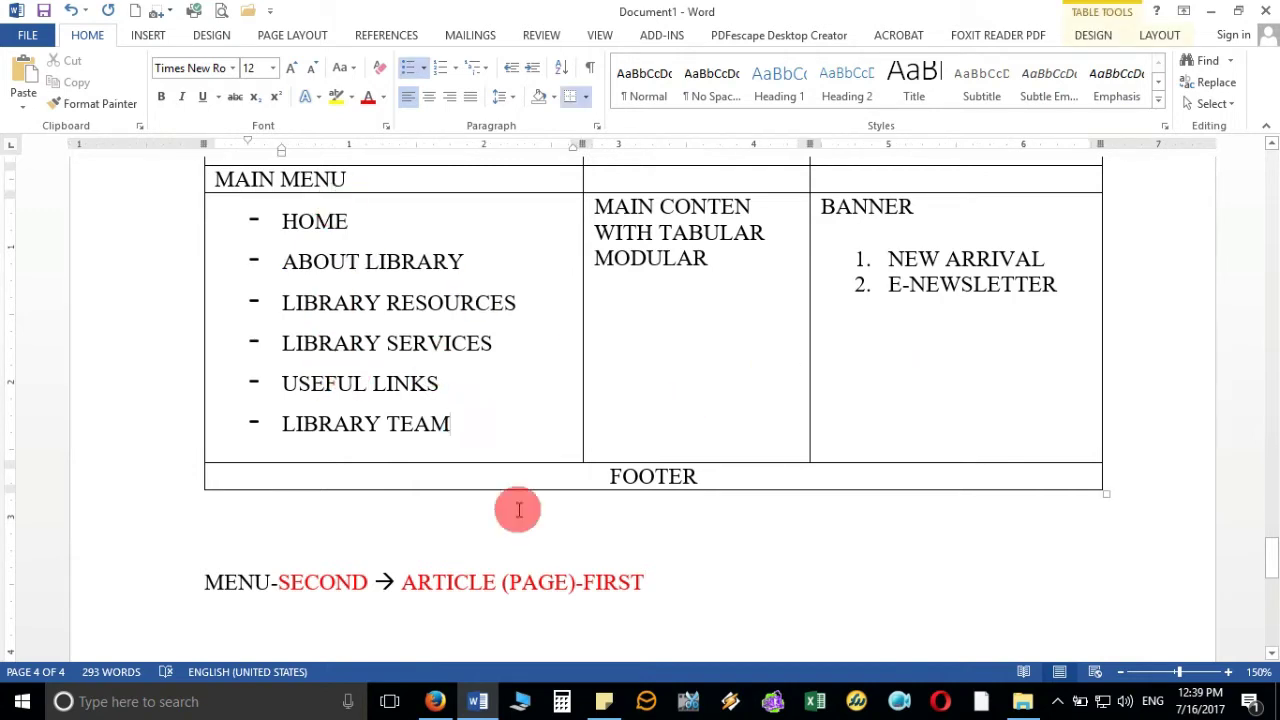
click(403, 583)
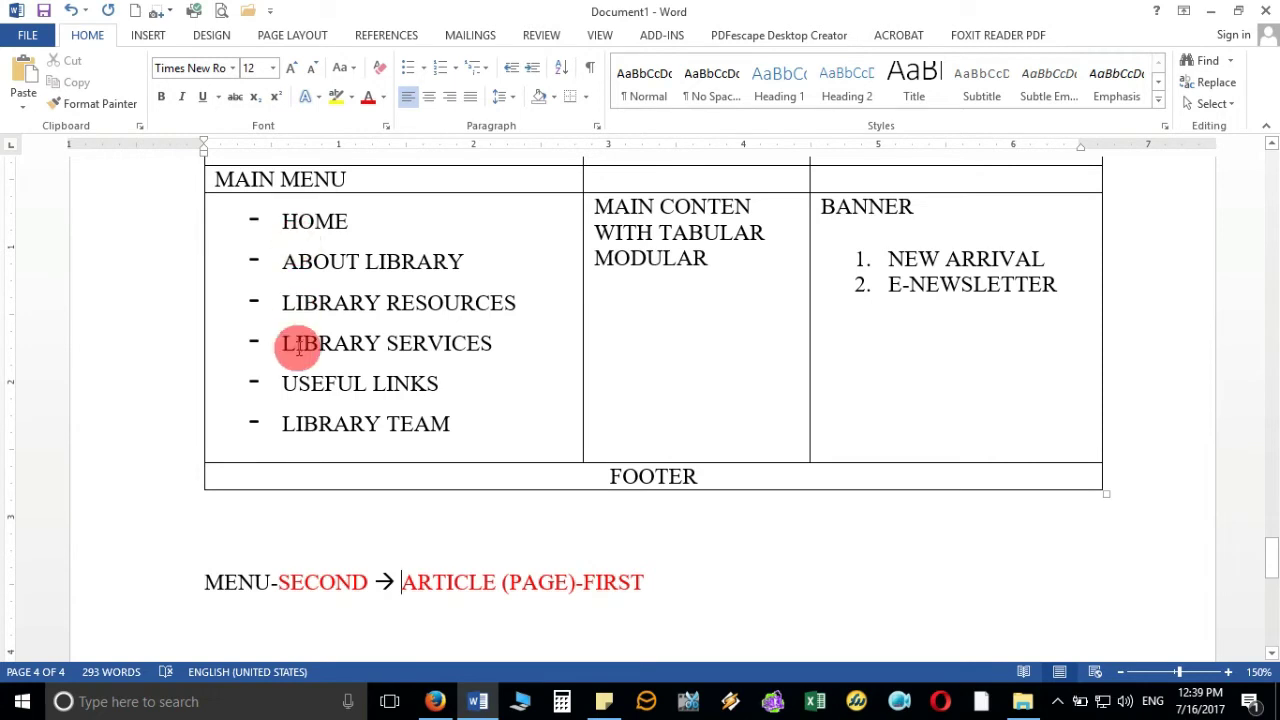
- Switch to the Joomla administration in Firefox and open the Articles list
click(437, 701)
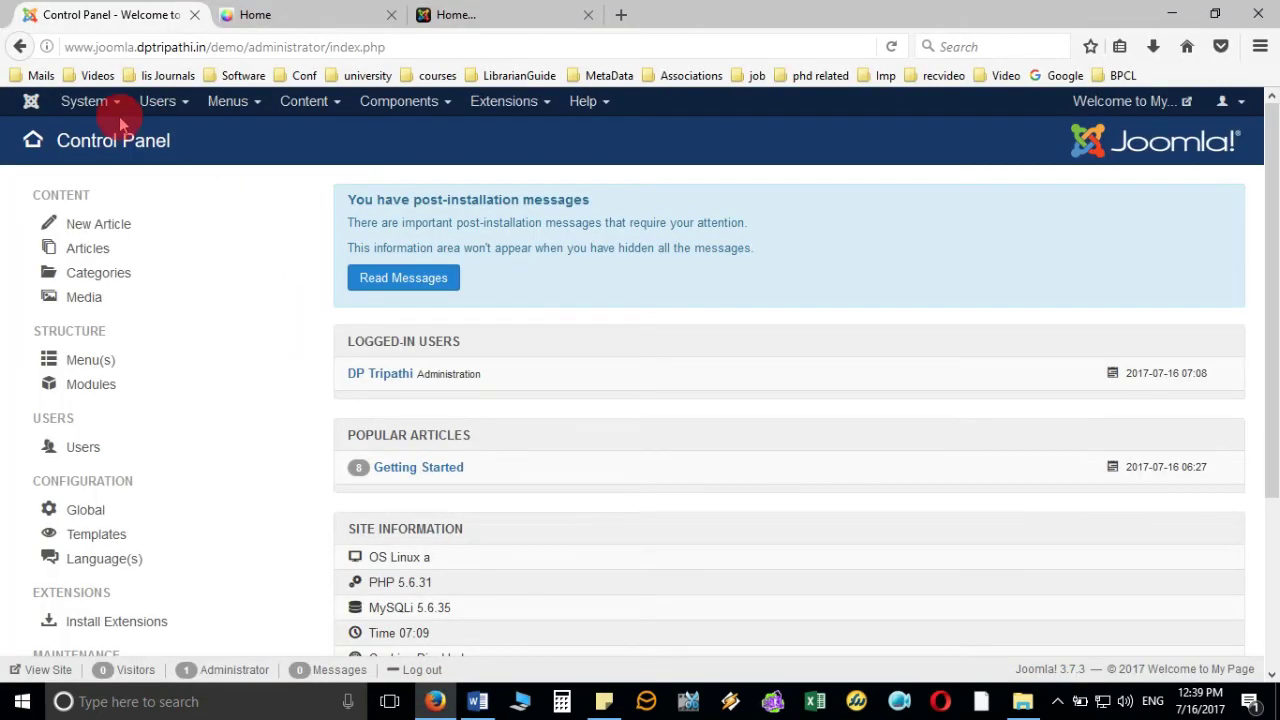
click(334, 106)
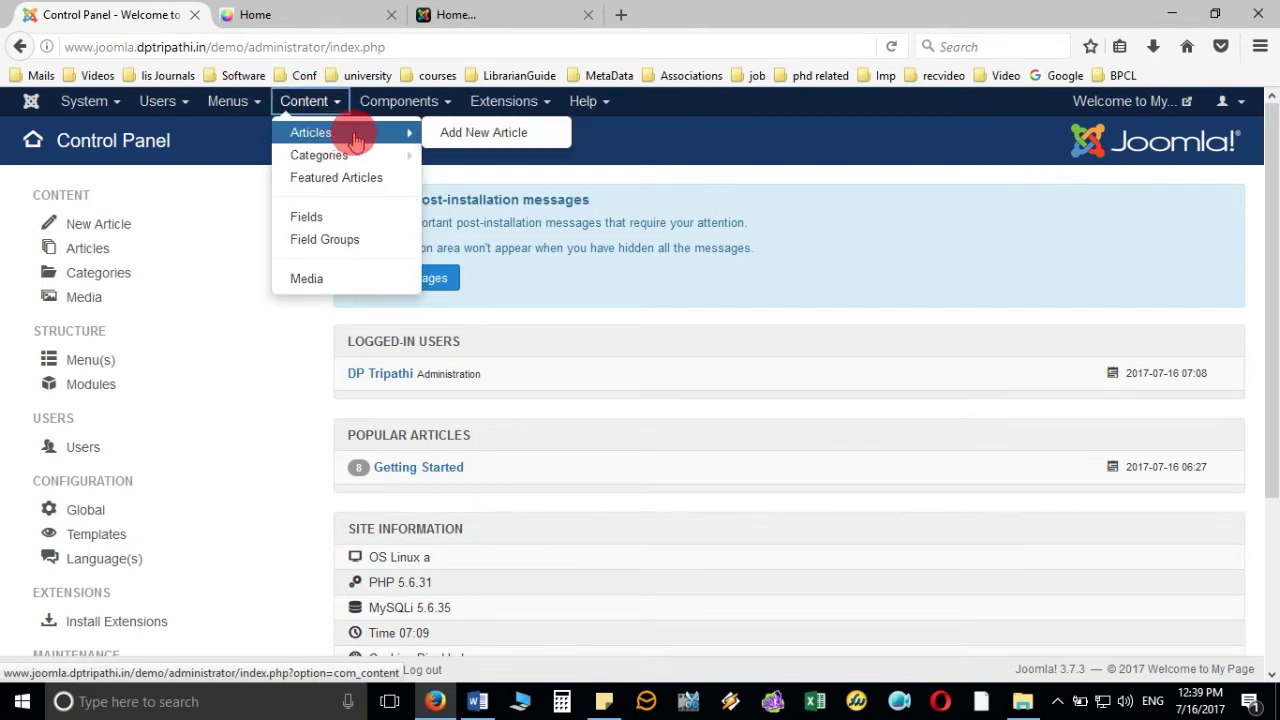
click(343, 132)
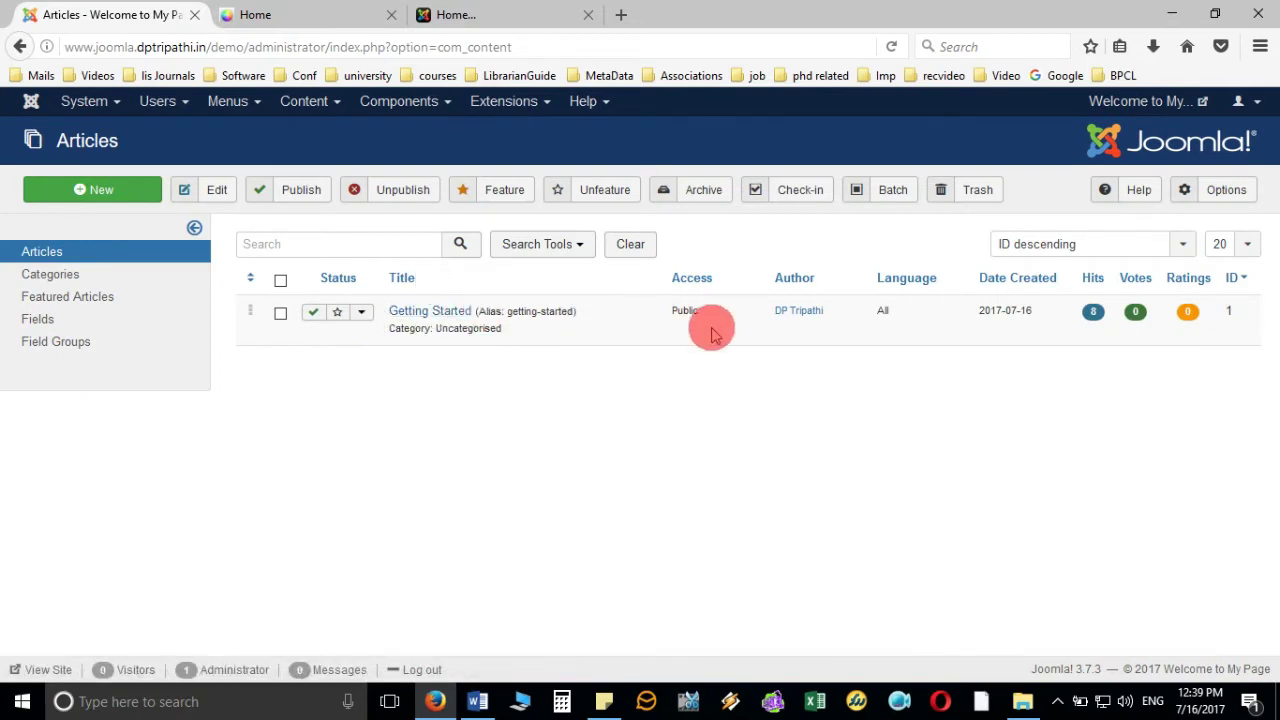
- Open the Getting Started article for editing and change its title to Home
click(450, 318)
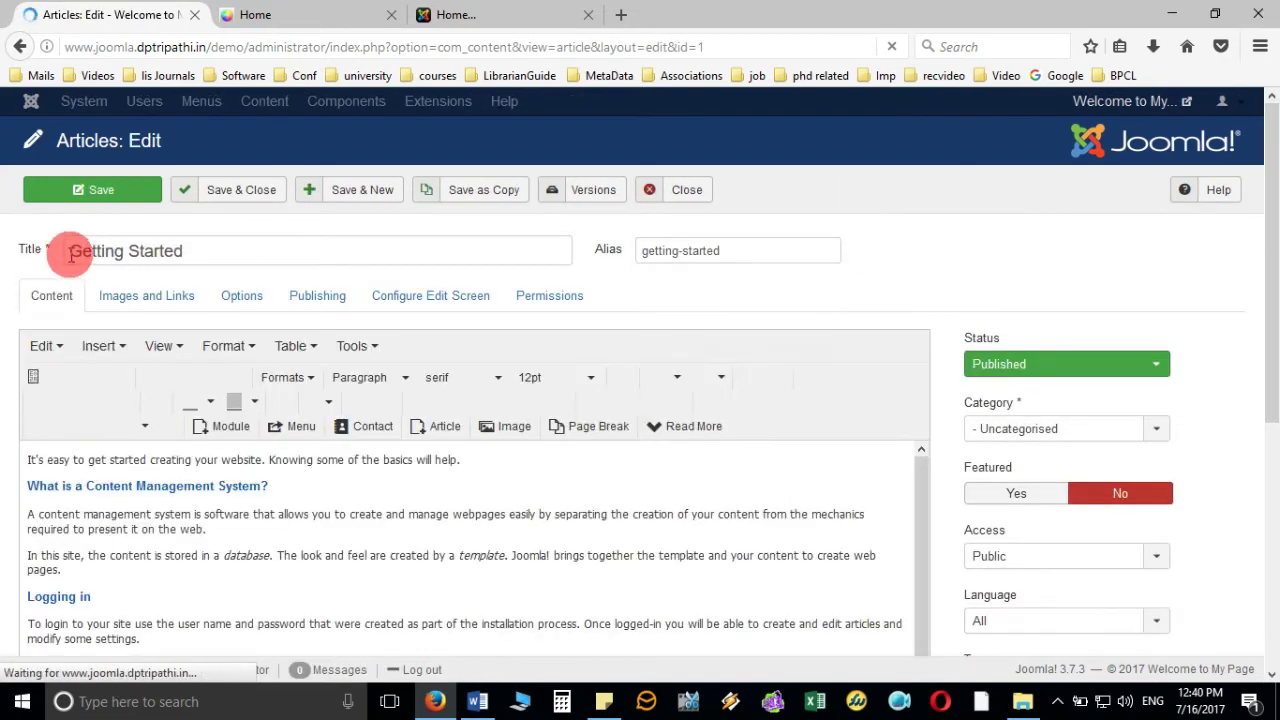
triple_click(70, 251)
click(220, 275)
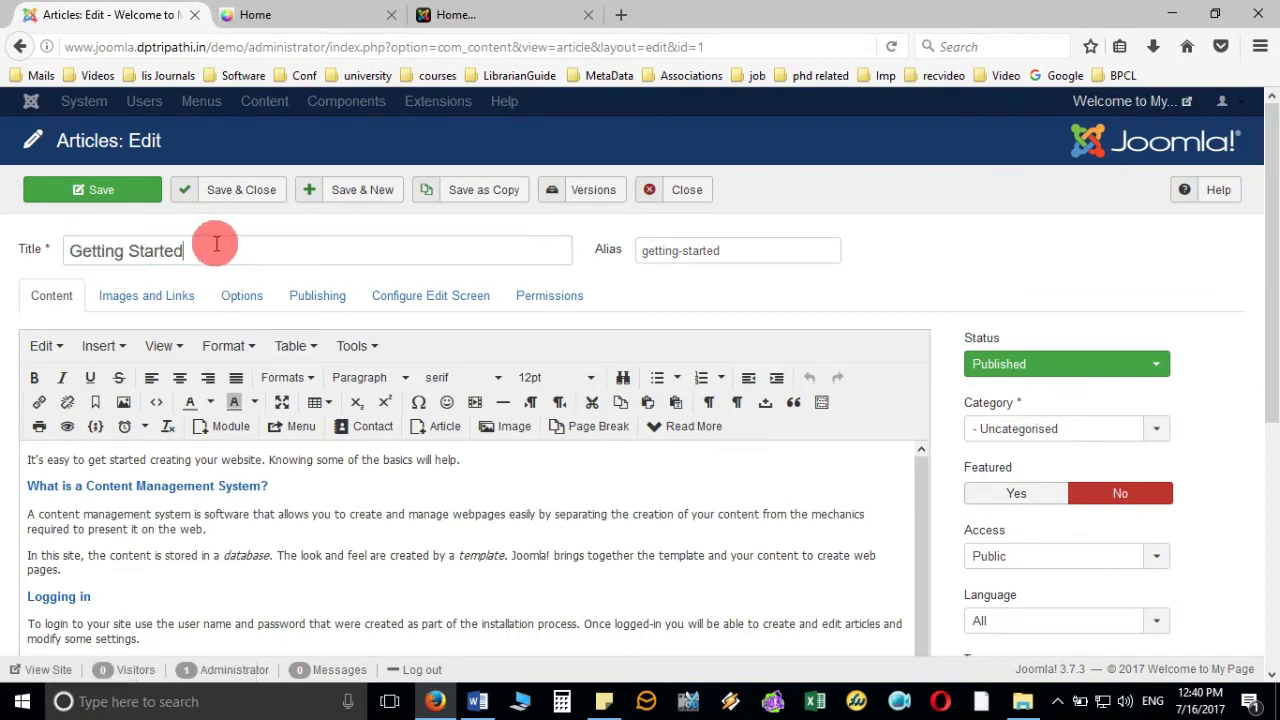
double_click(215, 244)
triple_click(215, 245)
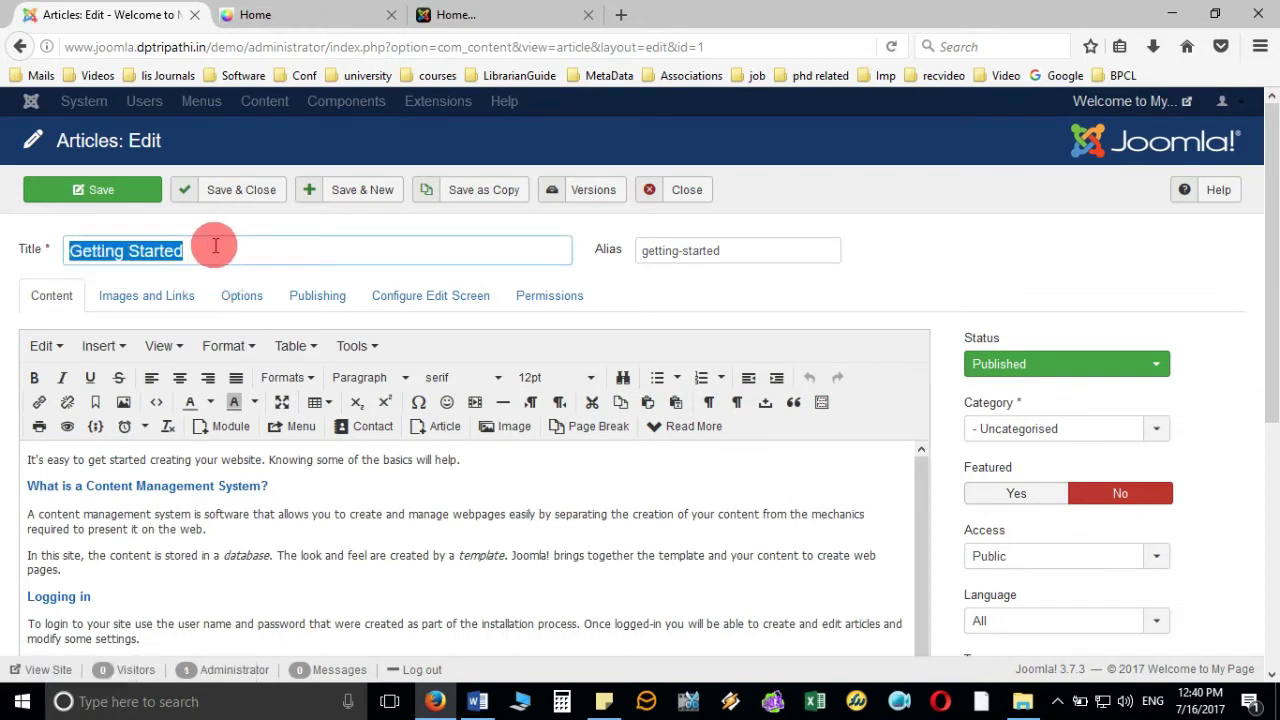
text(Home)
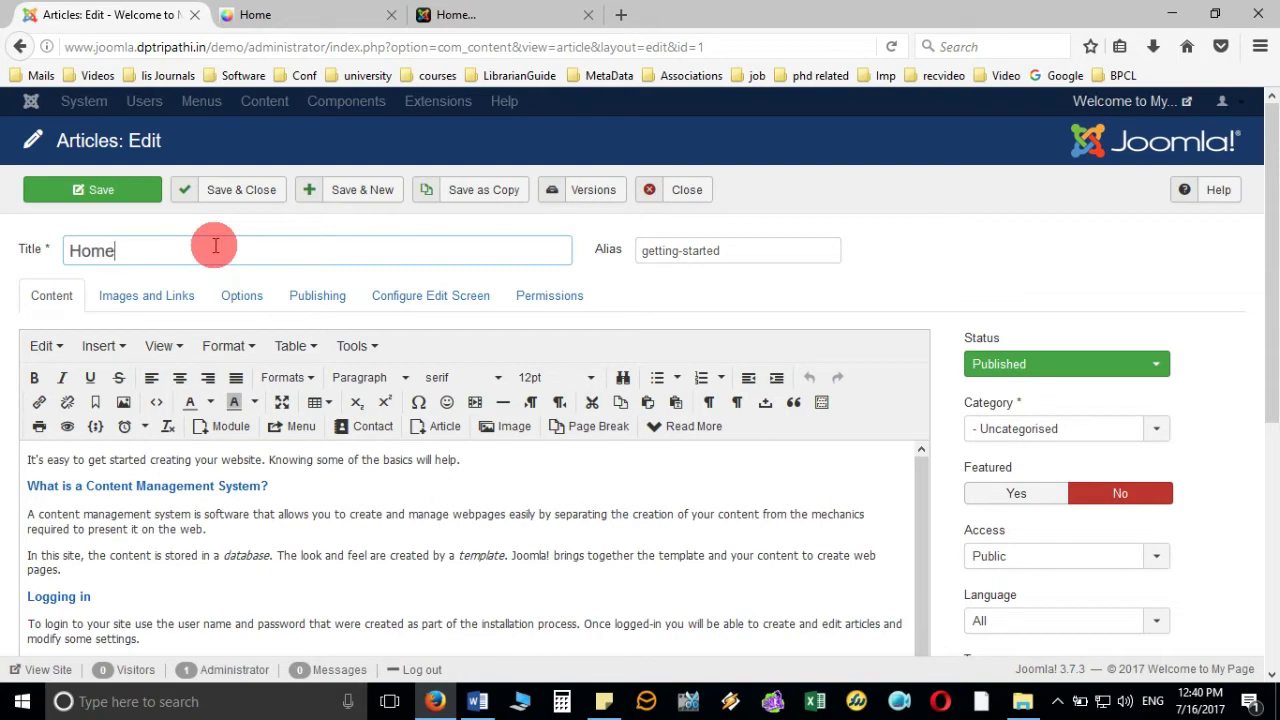
- Delete all the body text of the Home article, then save and close it
click(297, 525)
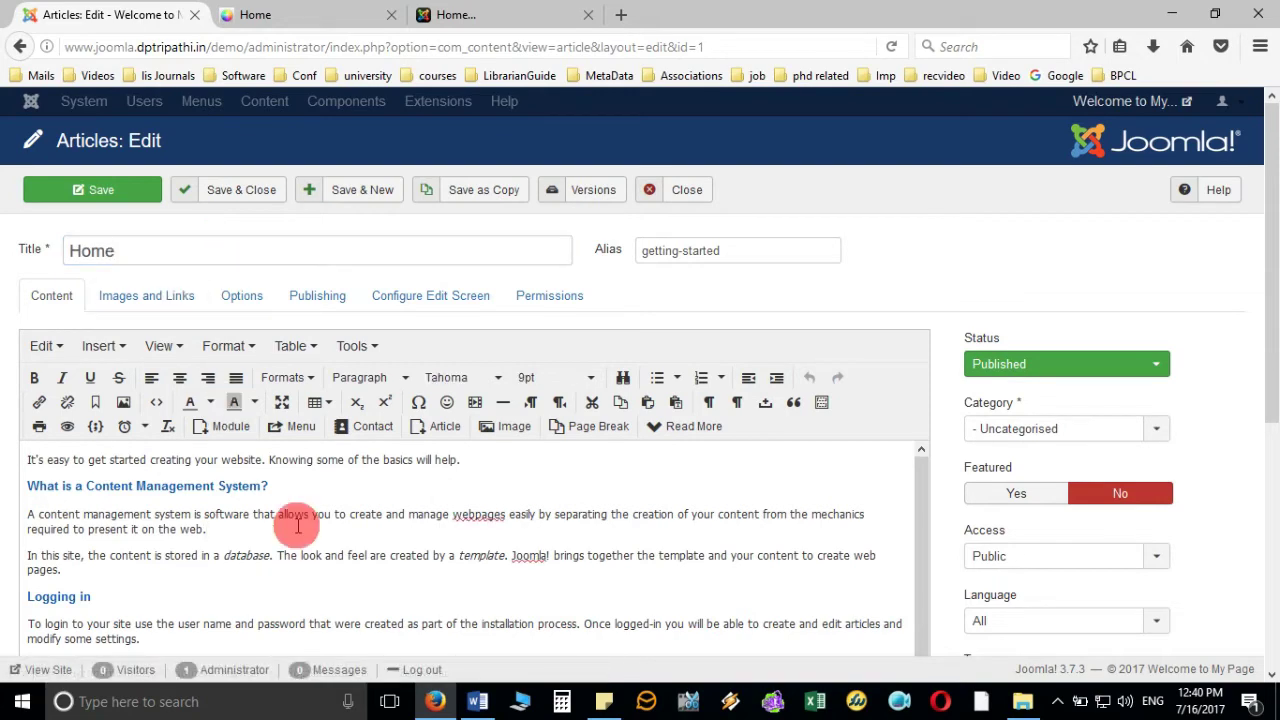
key(ctrl+a)
key(Delete)
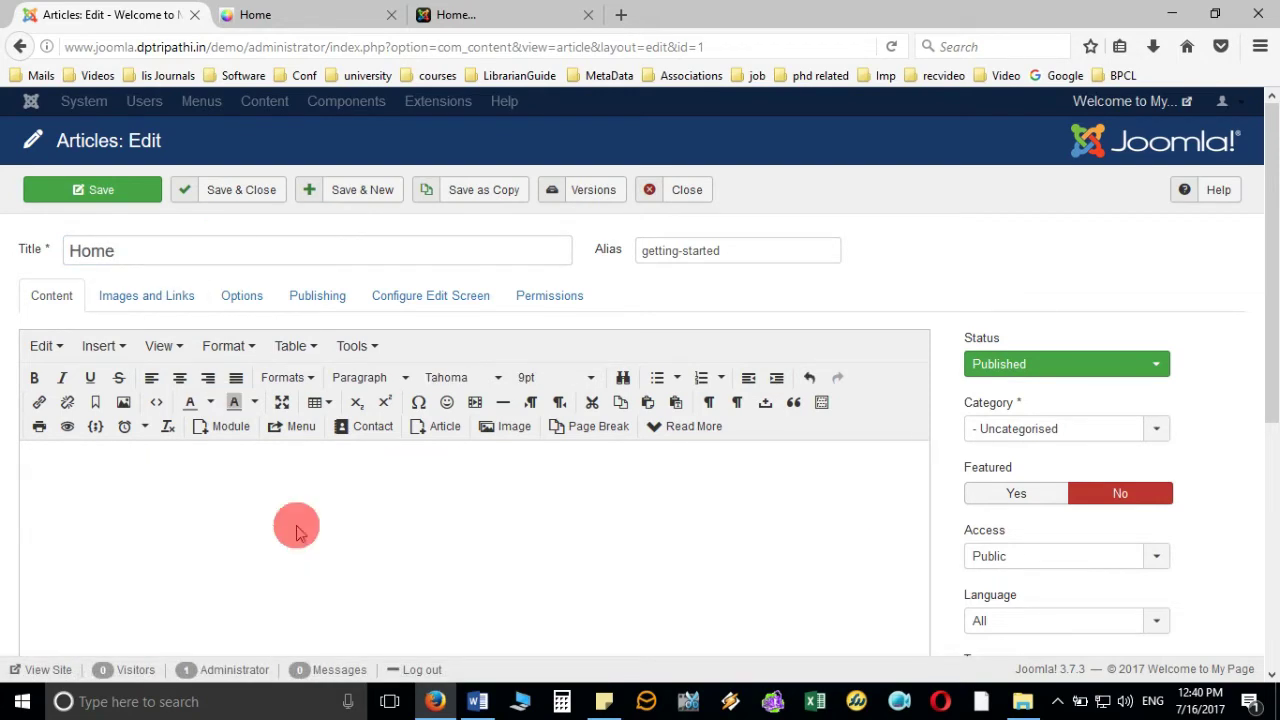
click(400, 251)
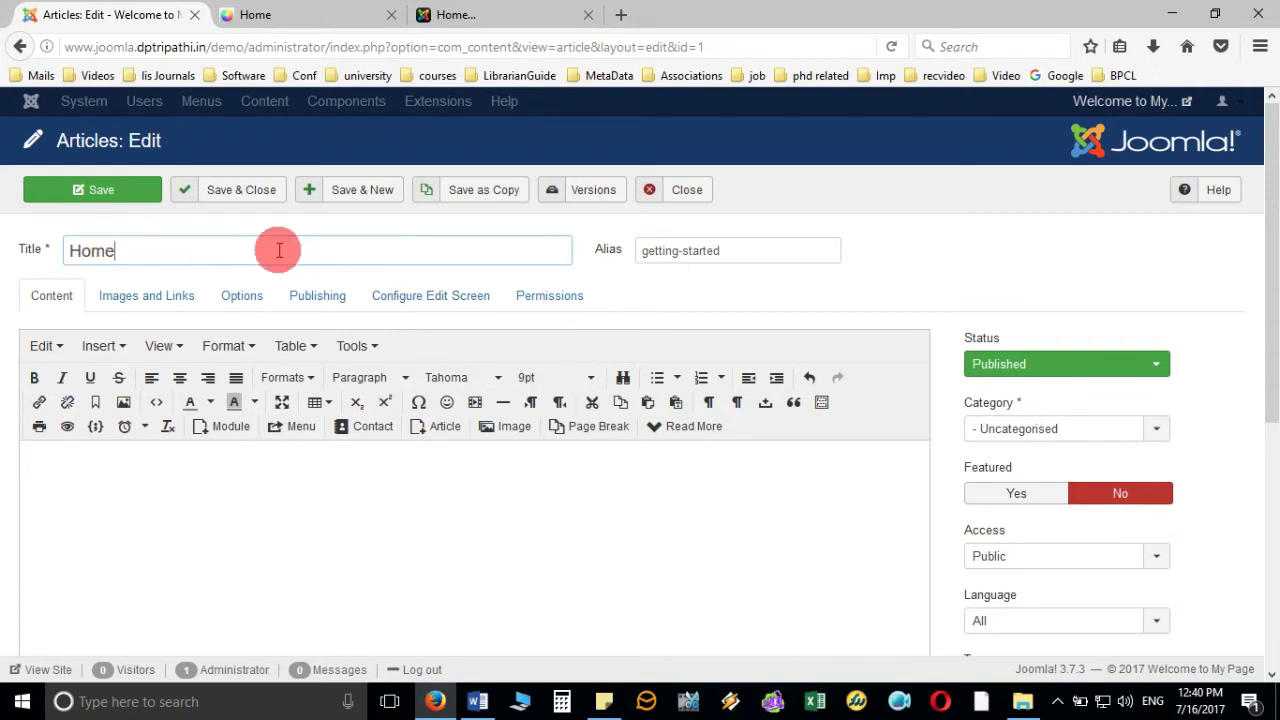
click(268, 197)
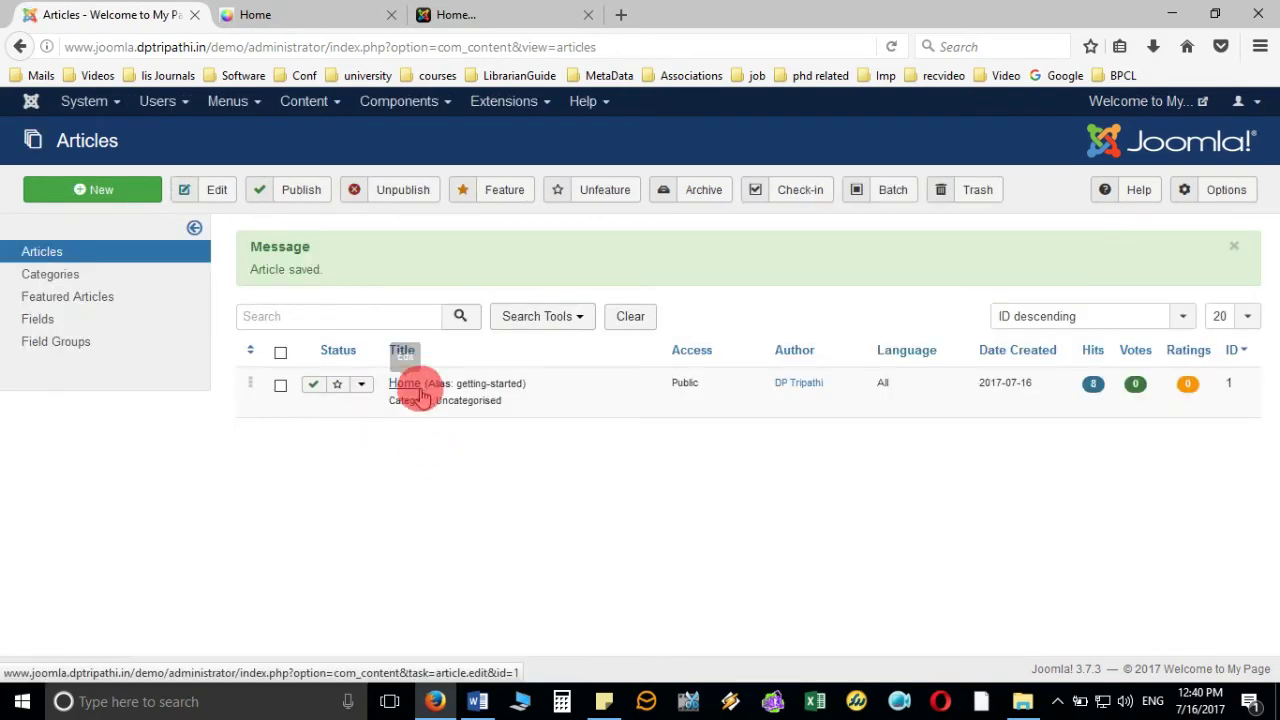
- Reload the site's front page to check the edited Home article, then return to the Joomla administration
click(323, 17)
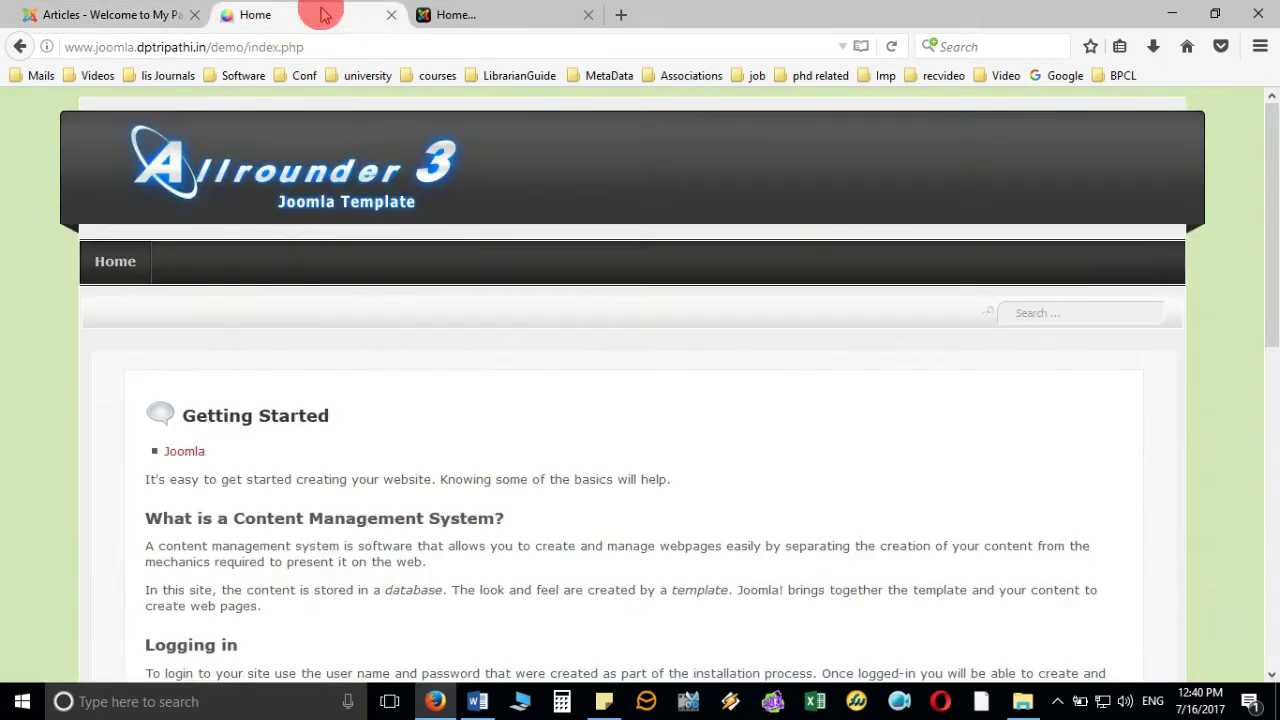
click(735, 178)
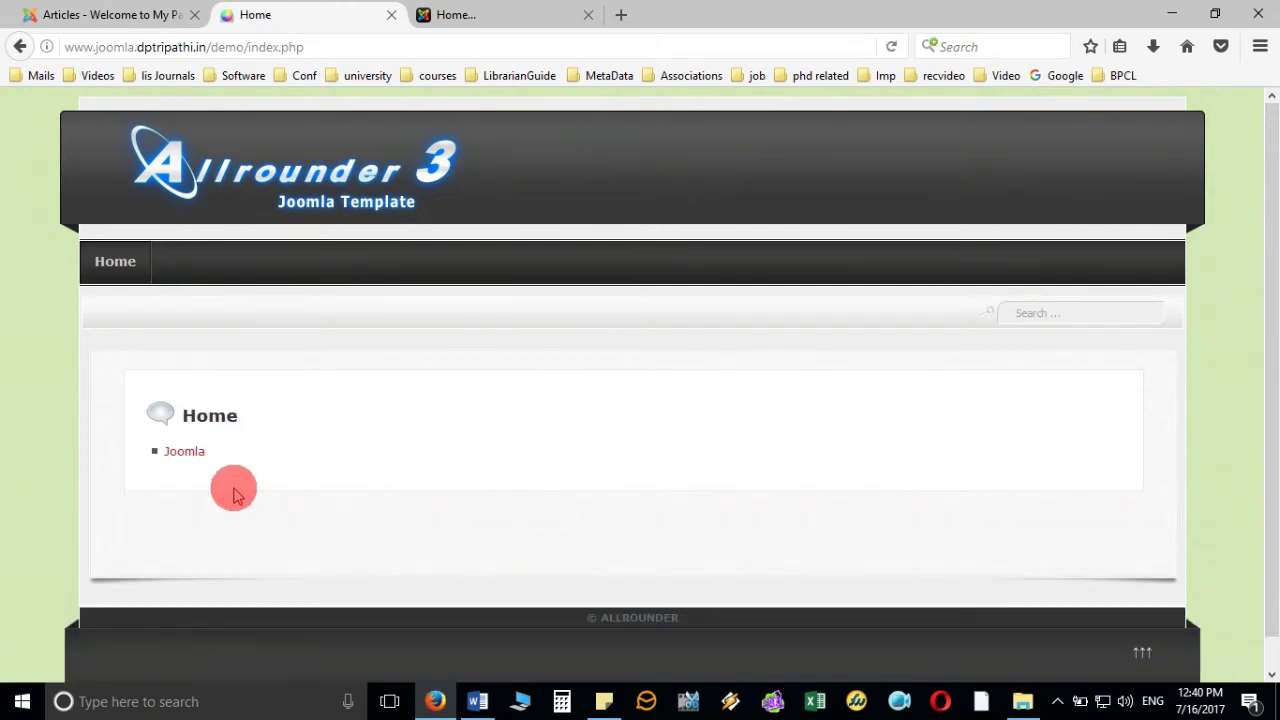
click(137, 24)
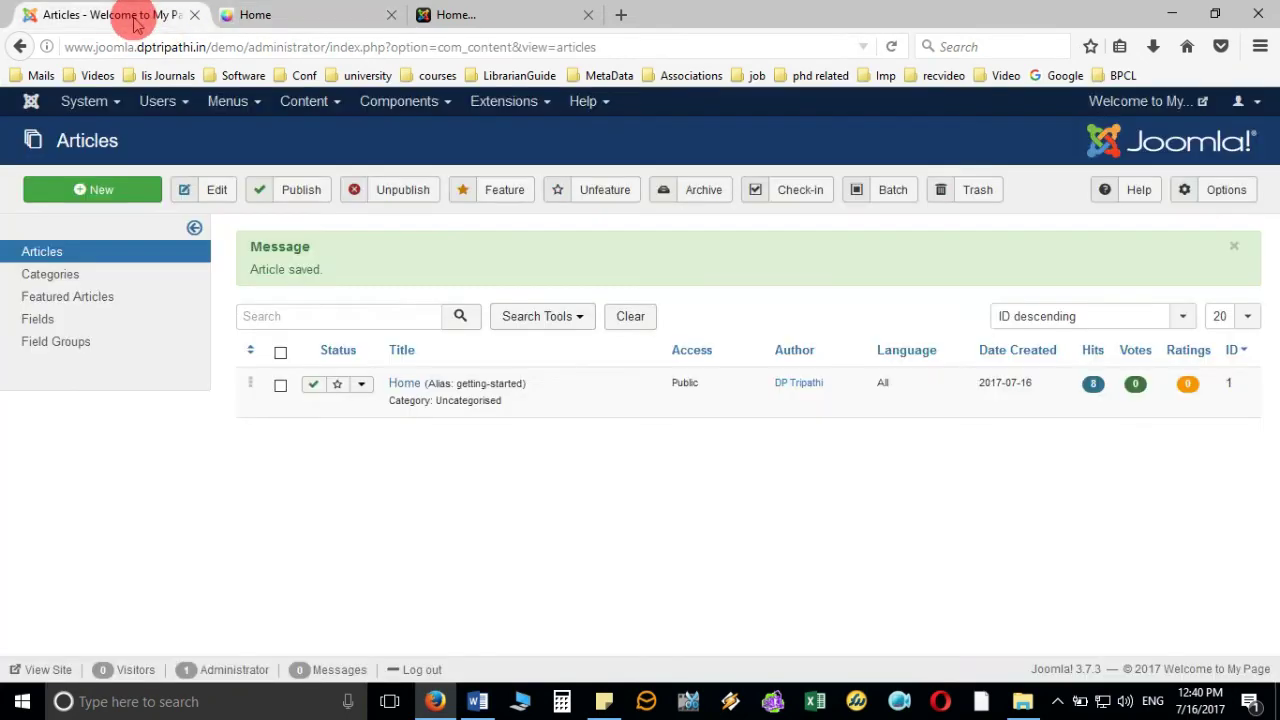
- Create an article titled About Library, matching the main menu list in Word, and save it with a new blank article opened
click(318, 103)
mouse_move(337, 130)
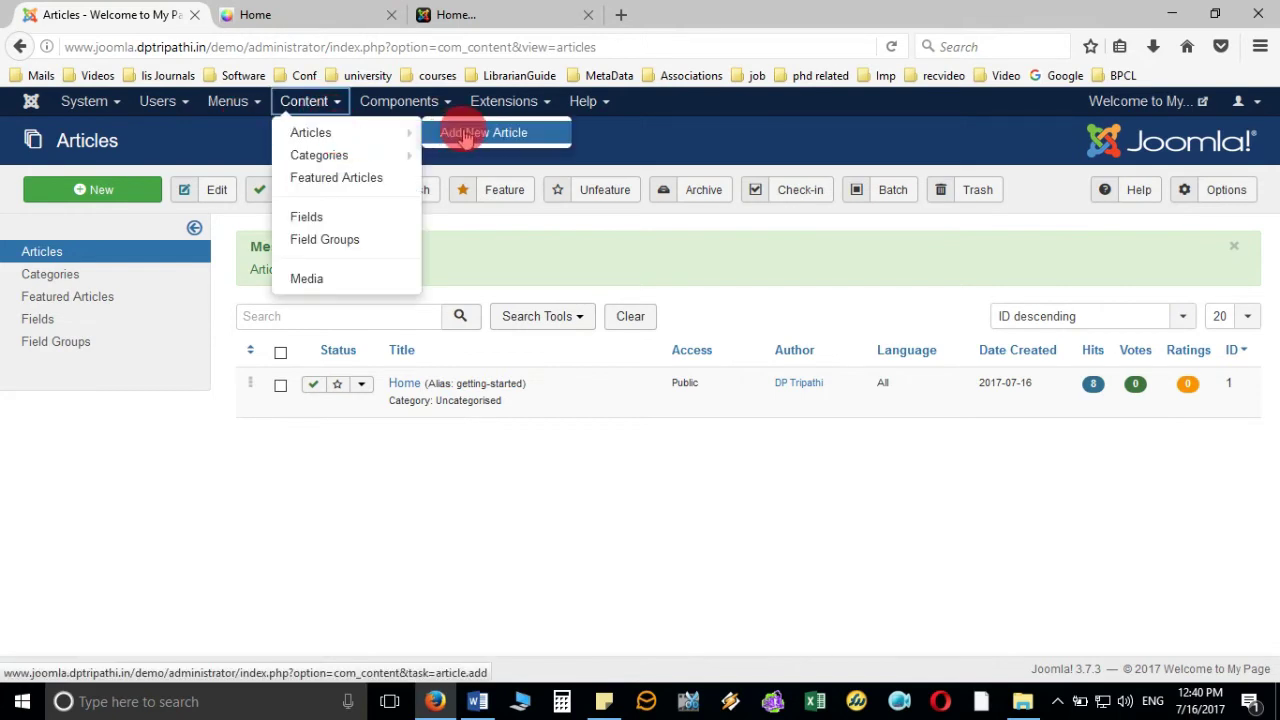
click(456, 135)
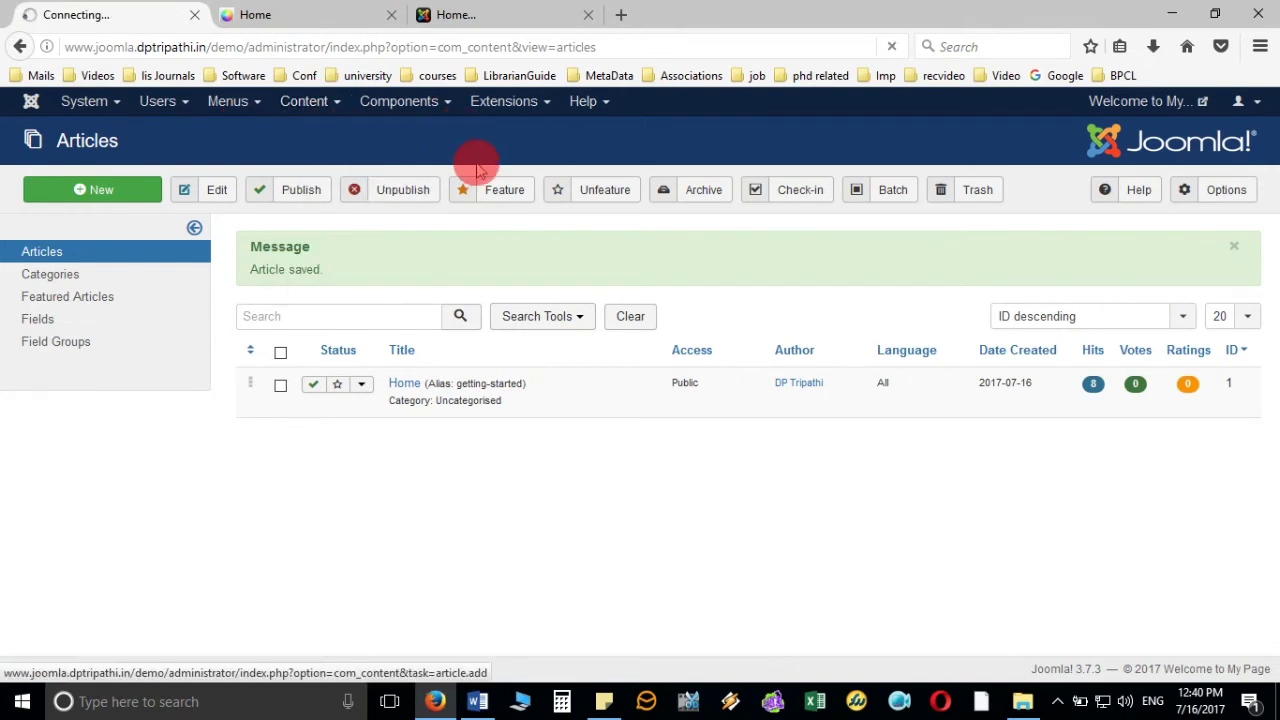
click(477, 701)
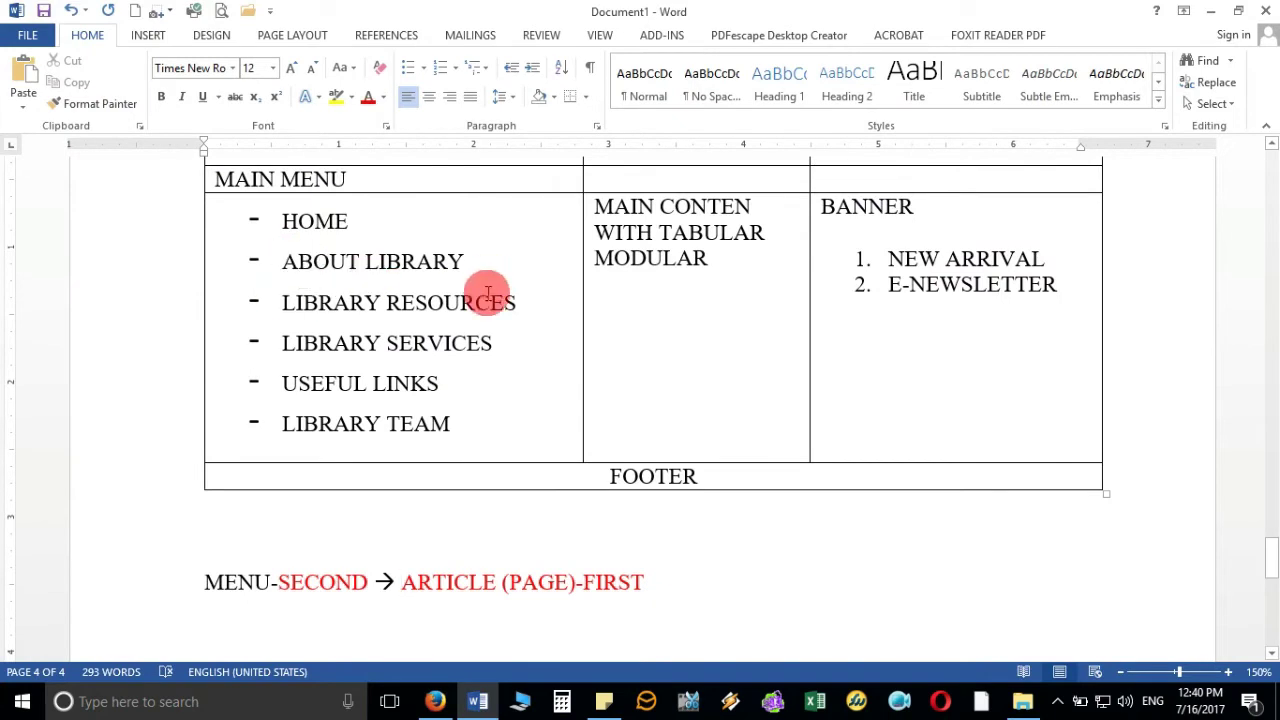
click(435, 701)
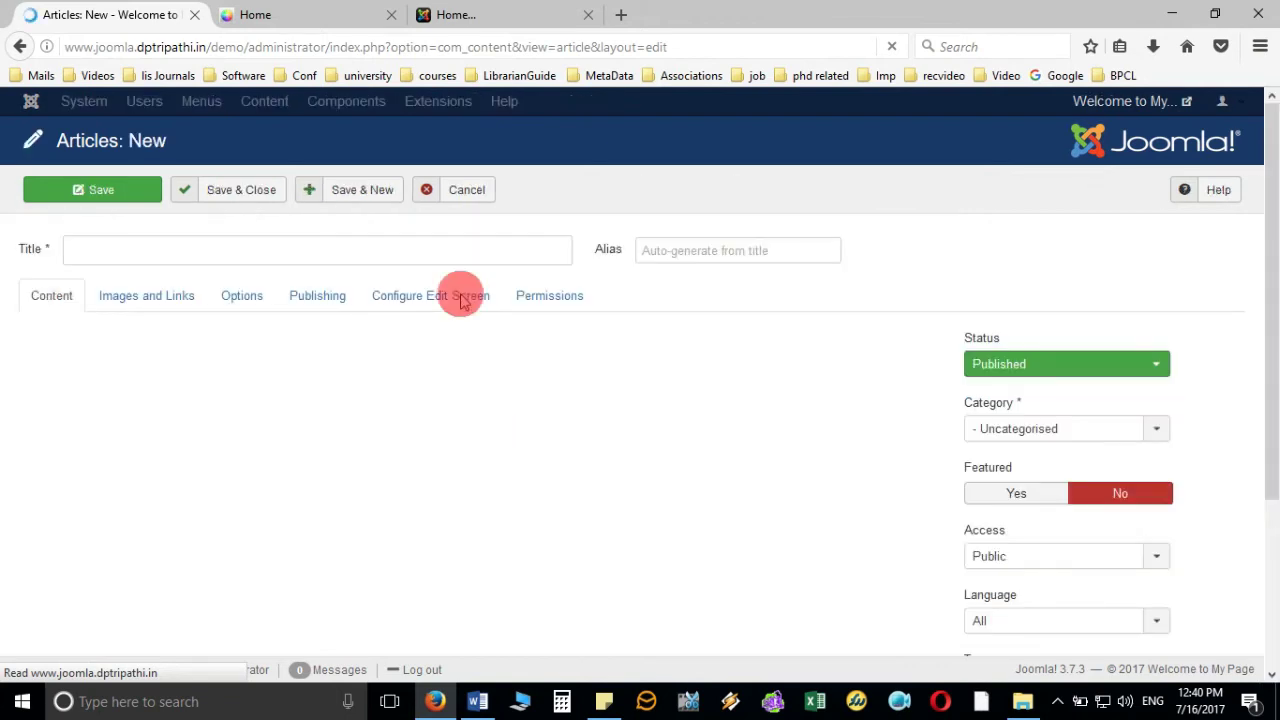
click(458, 249)
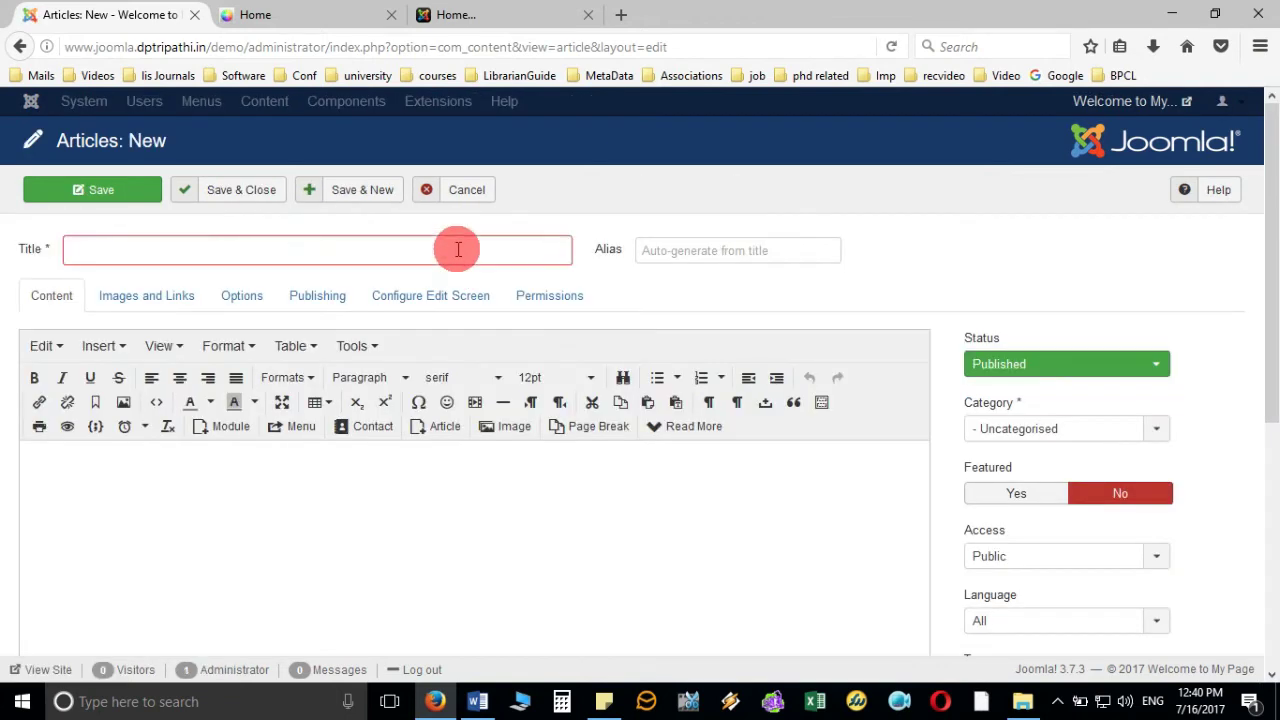
text(About Library)
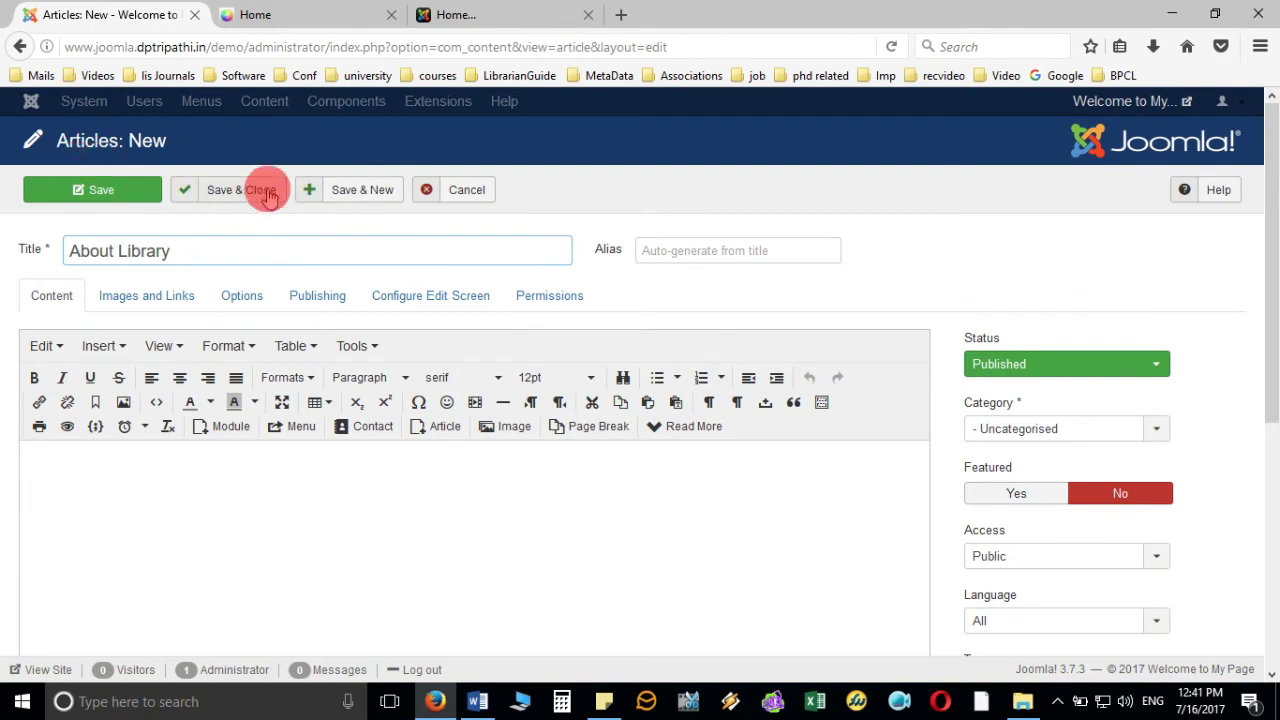
click(375, 195)
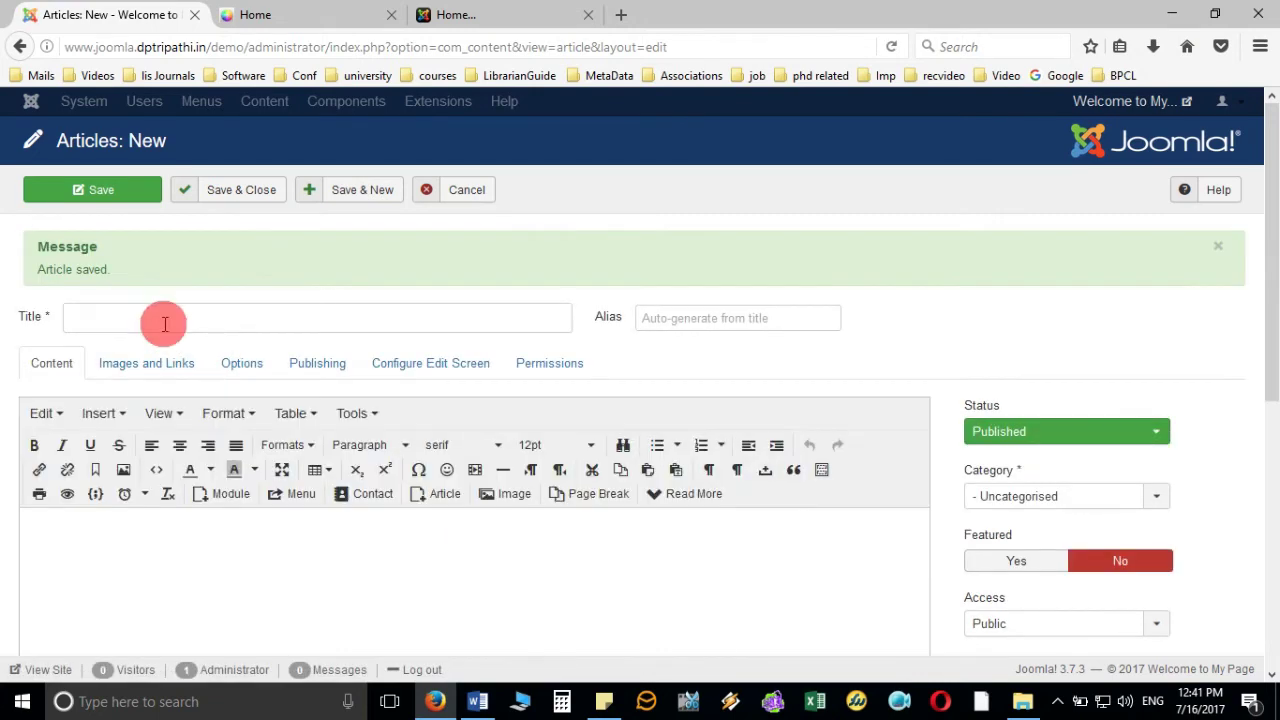
- Check the menu list in Word, title the blank article Library Resources, and save it with another new article opened
click(160, 316)
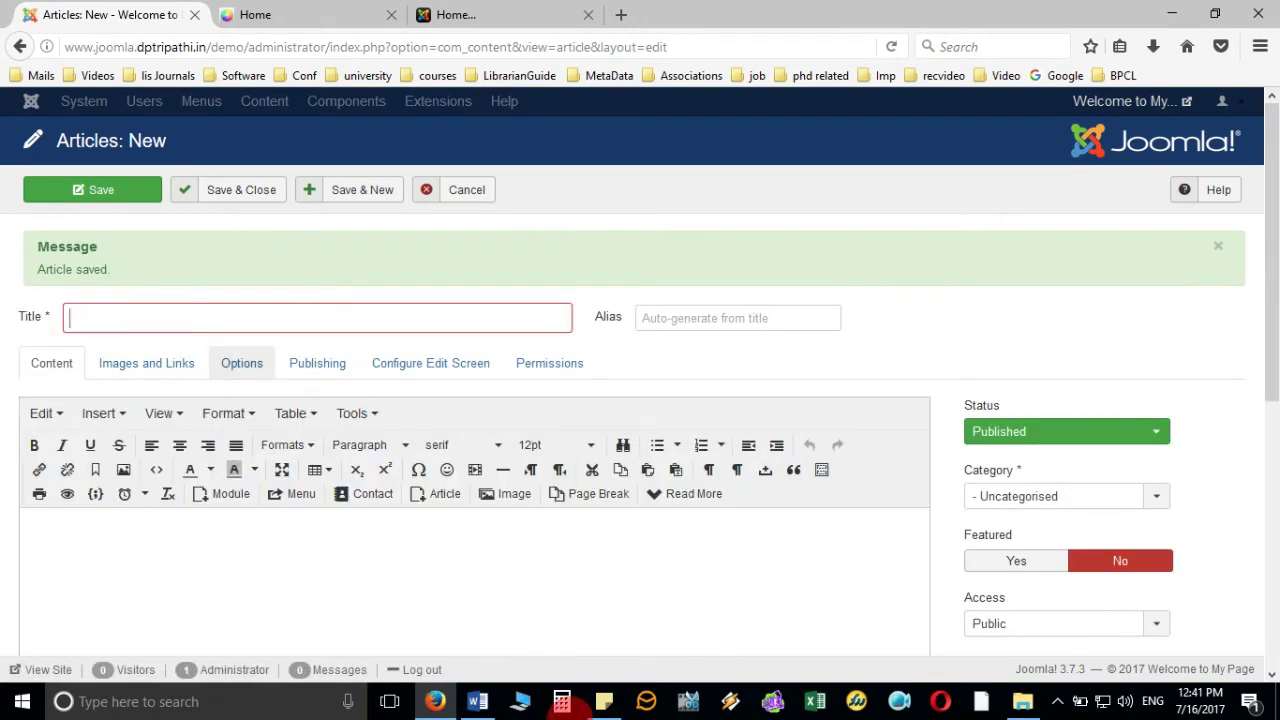
click(478, 702)
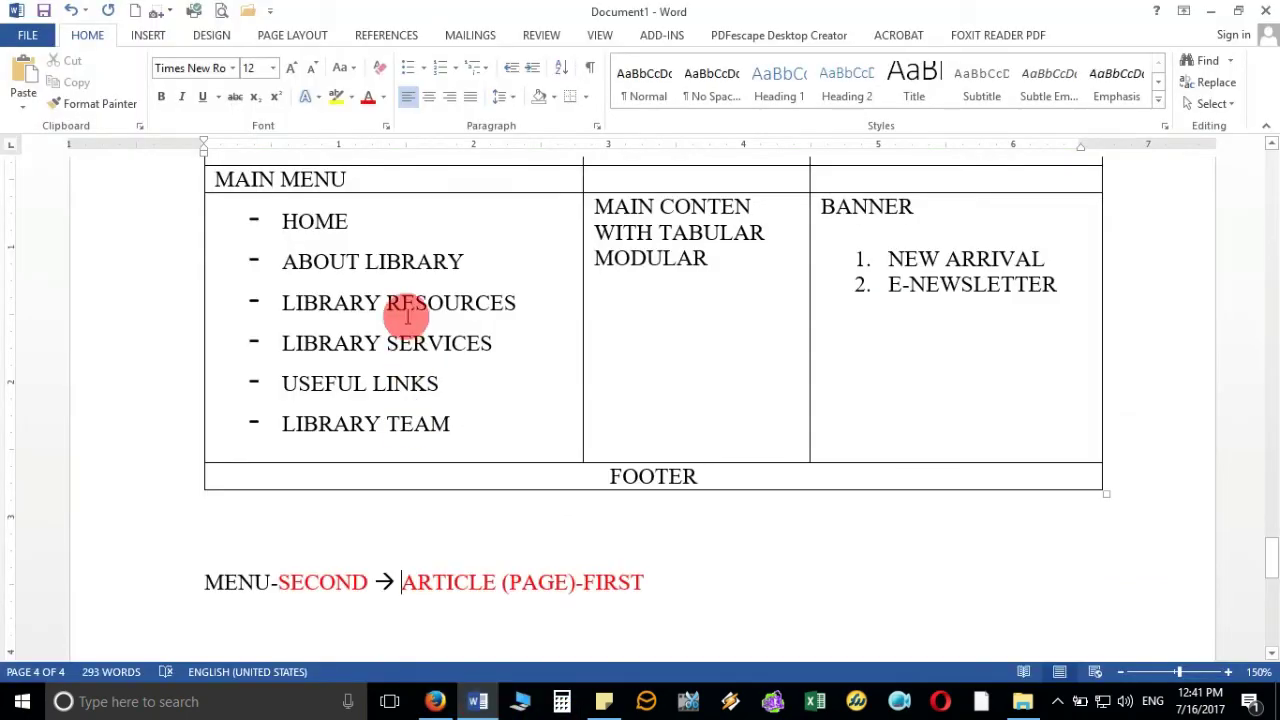
click(437, 701)
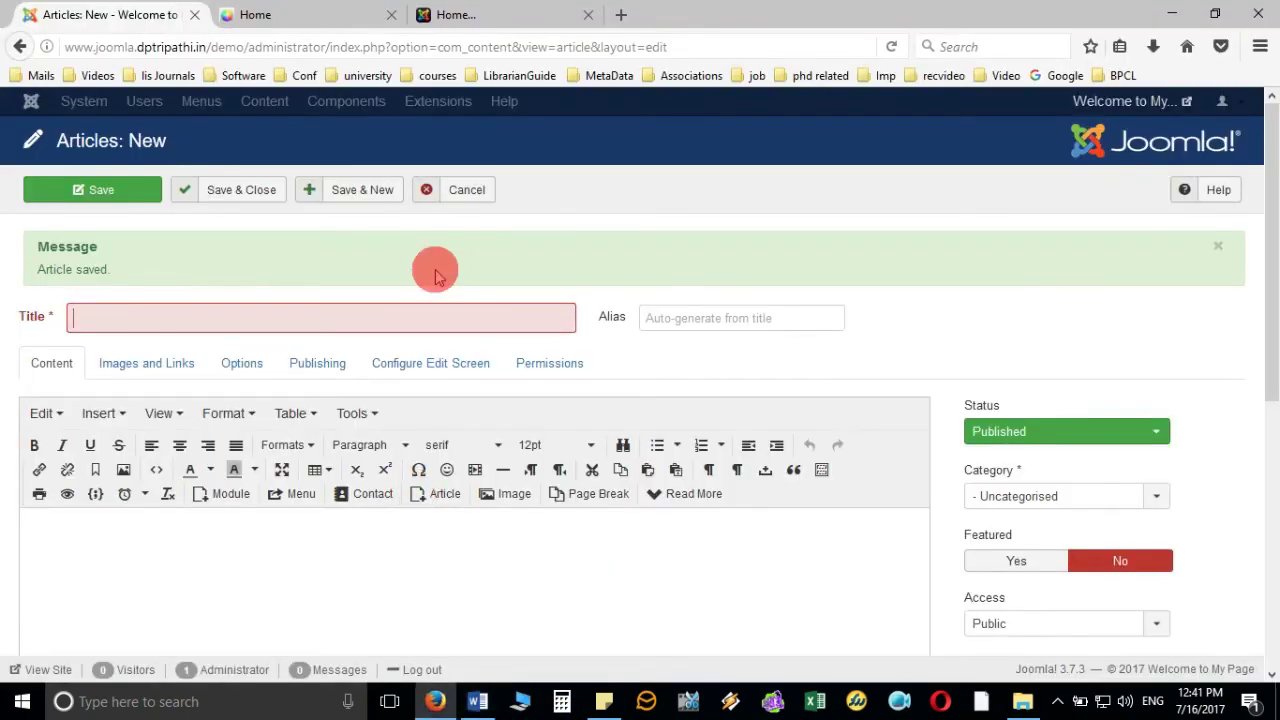
text(Library)
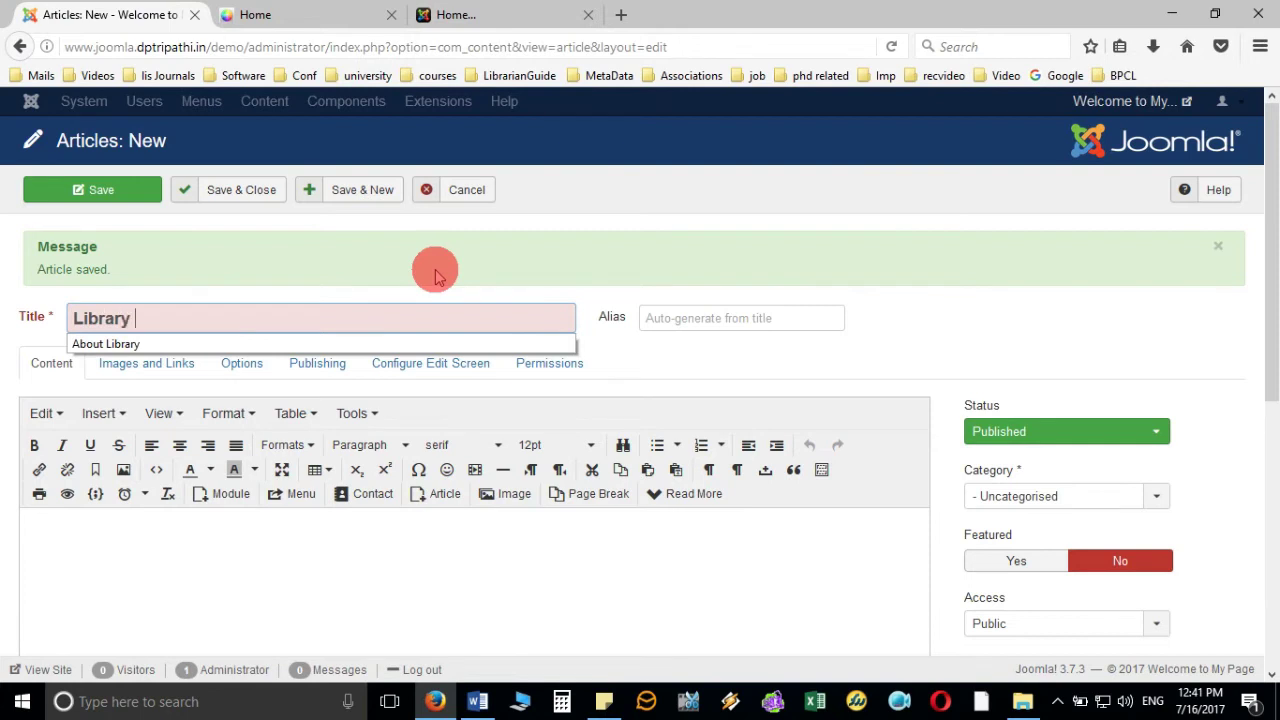
text( Serv)
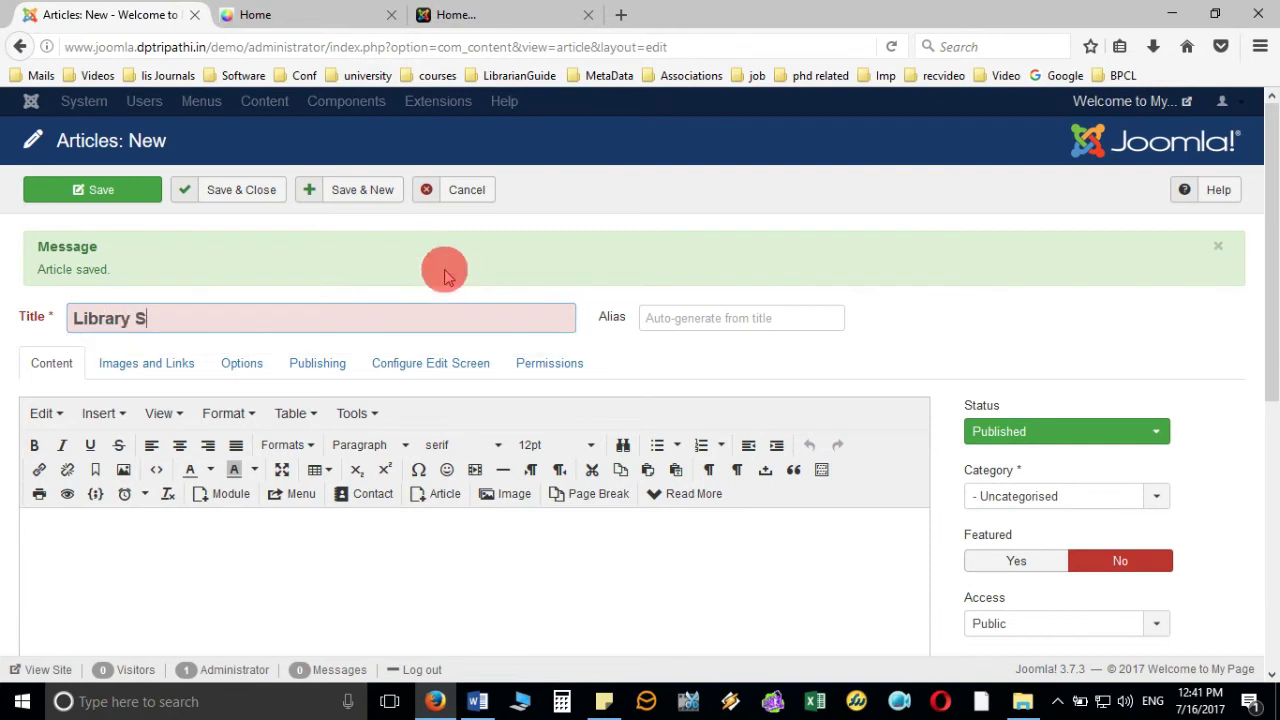
key(BackSpace)
text(Resources)
click(383, 191)
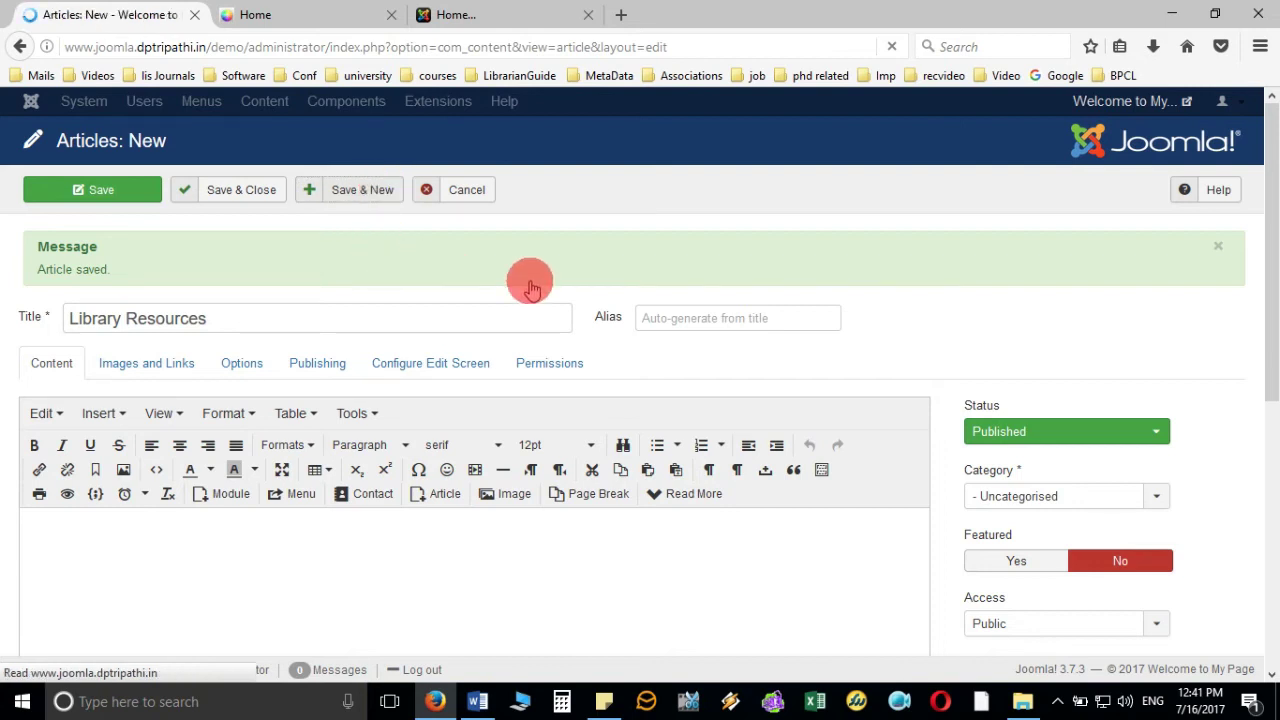
- Check the menu list in Word, title the blank article Library Services, and save it with another new article opened
click(338, 322)
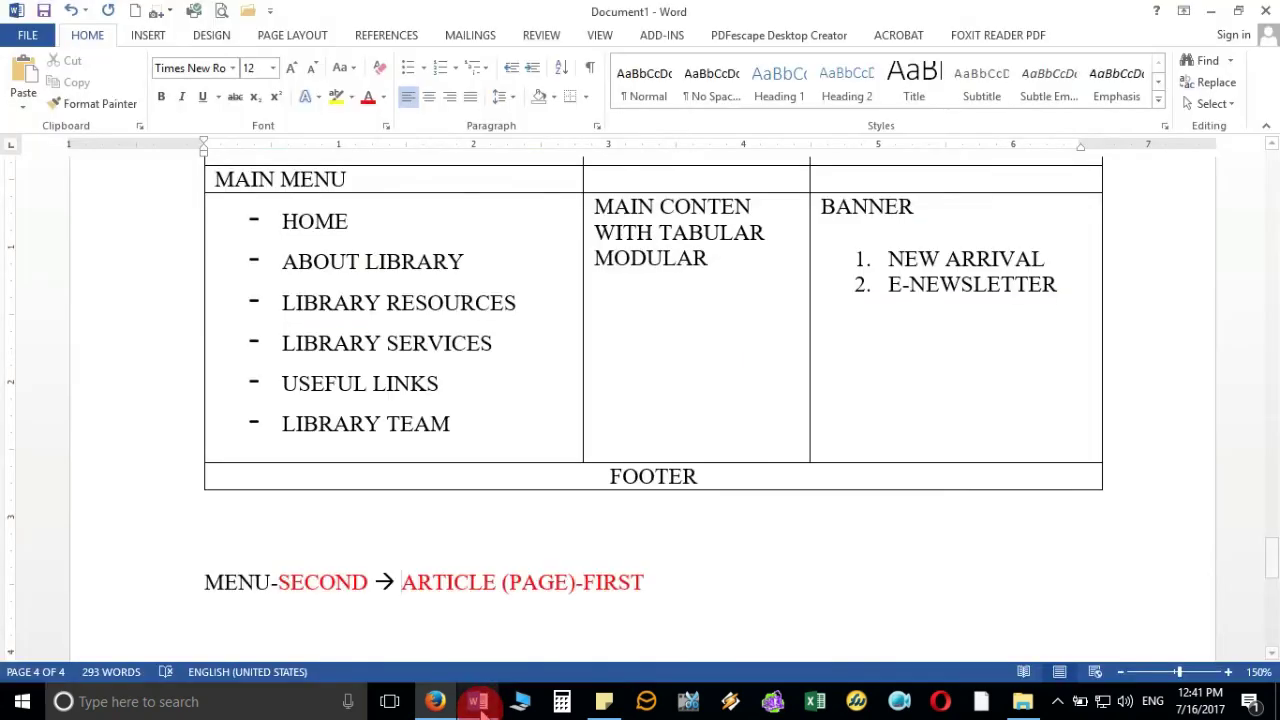
click(477, 701)
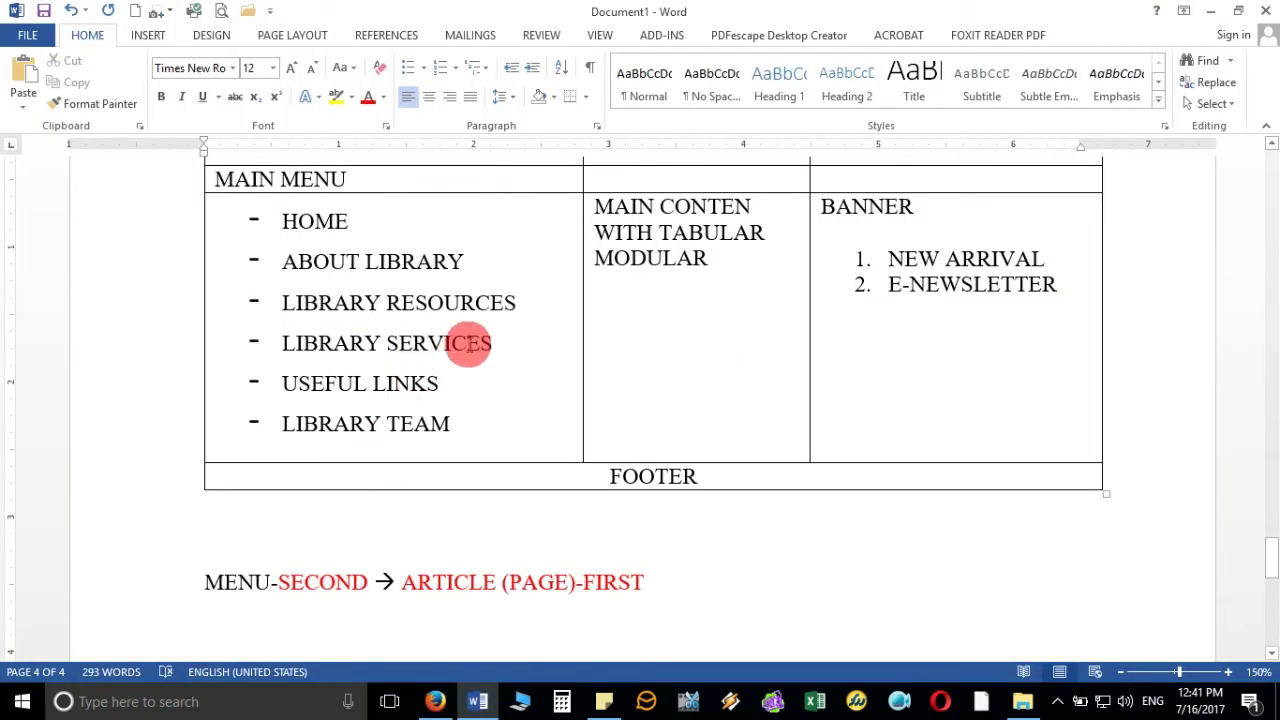
click(435, 701)
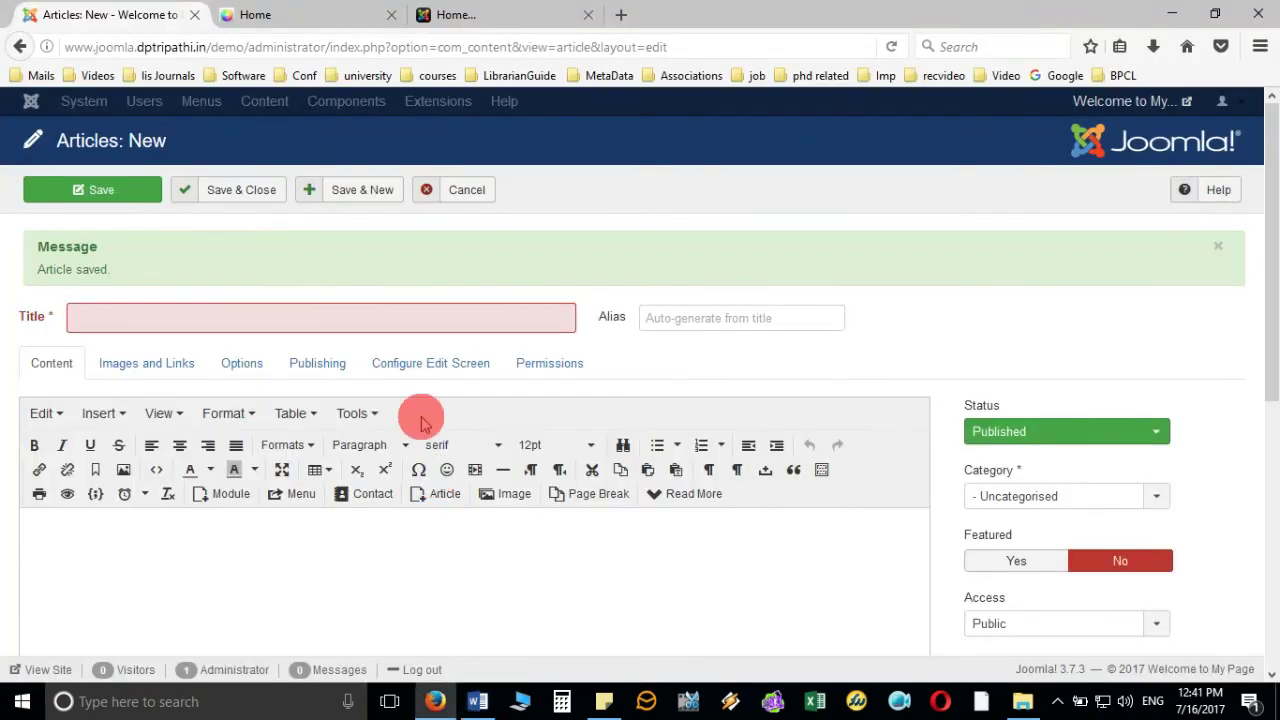
text(Library )
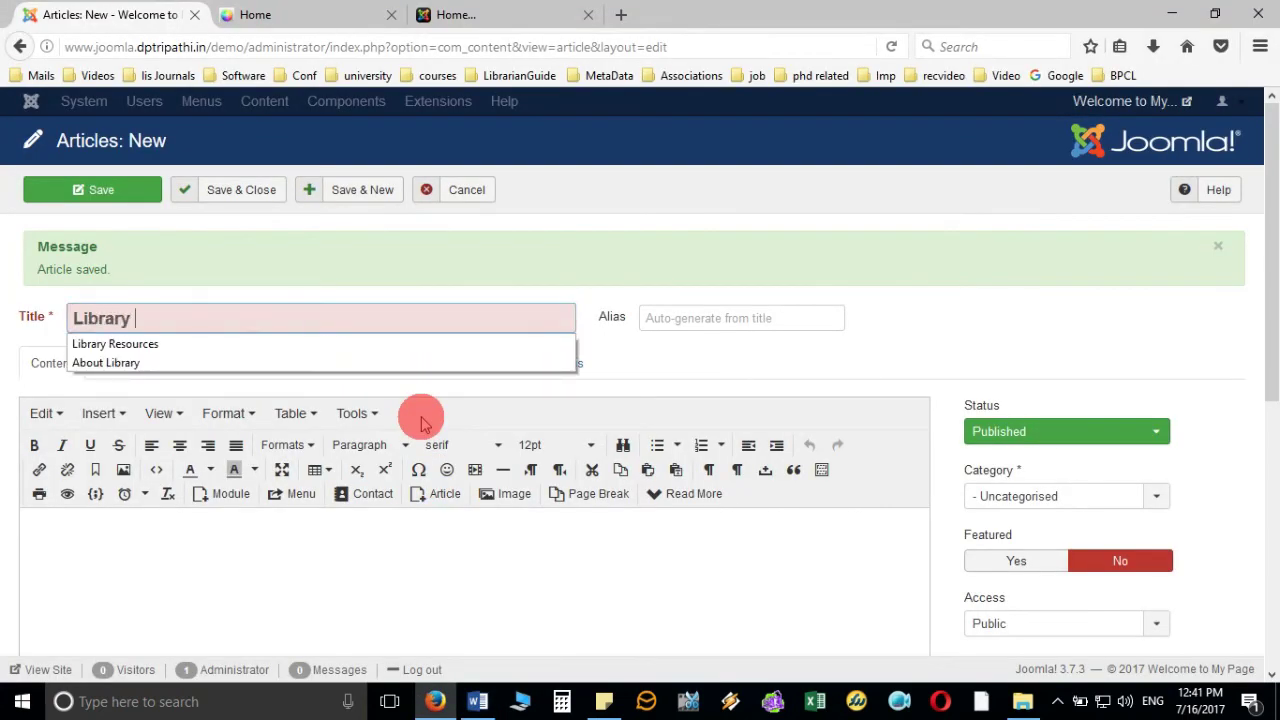
text(Services)
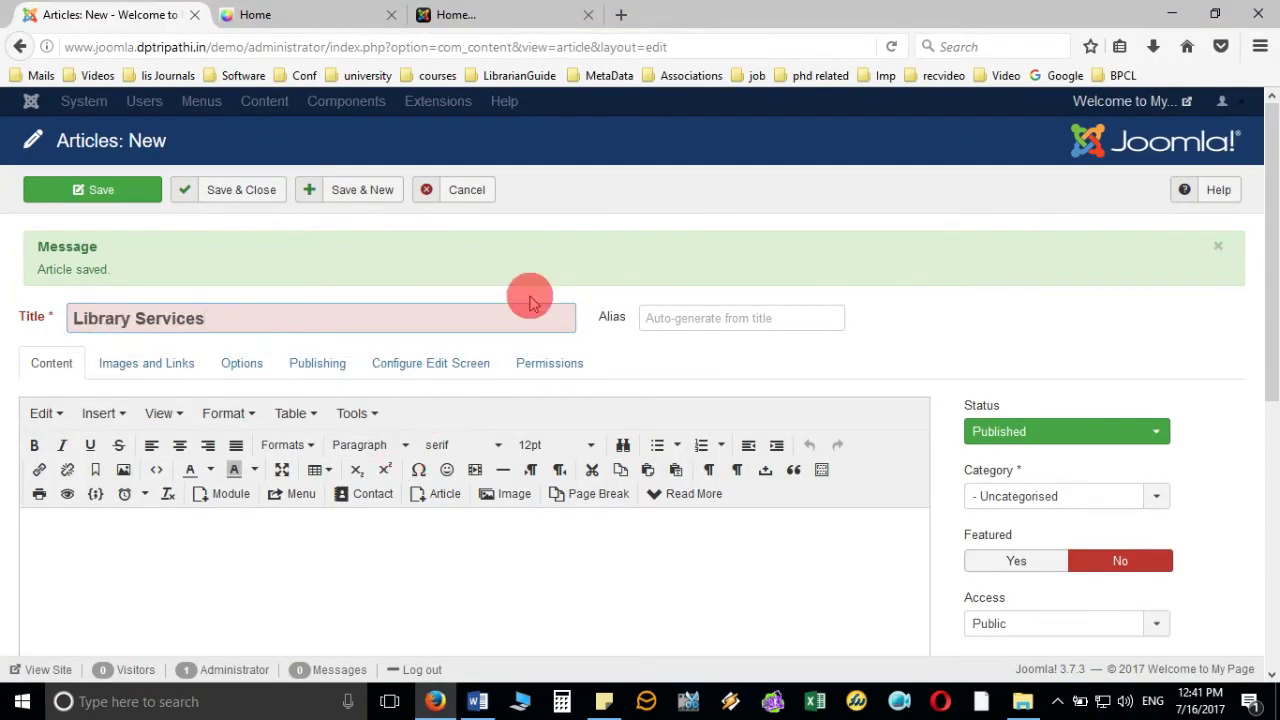
click(387, 192)
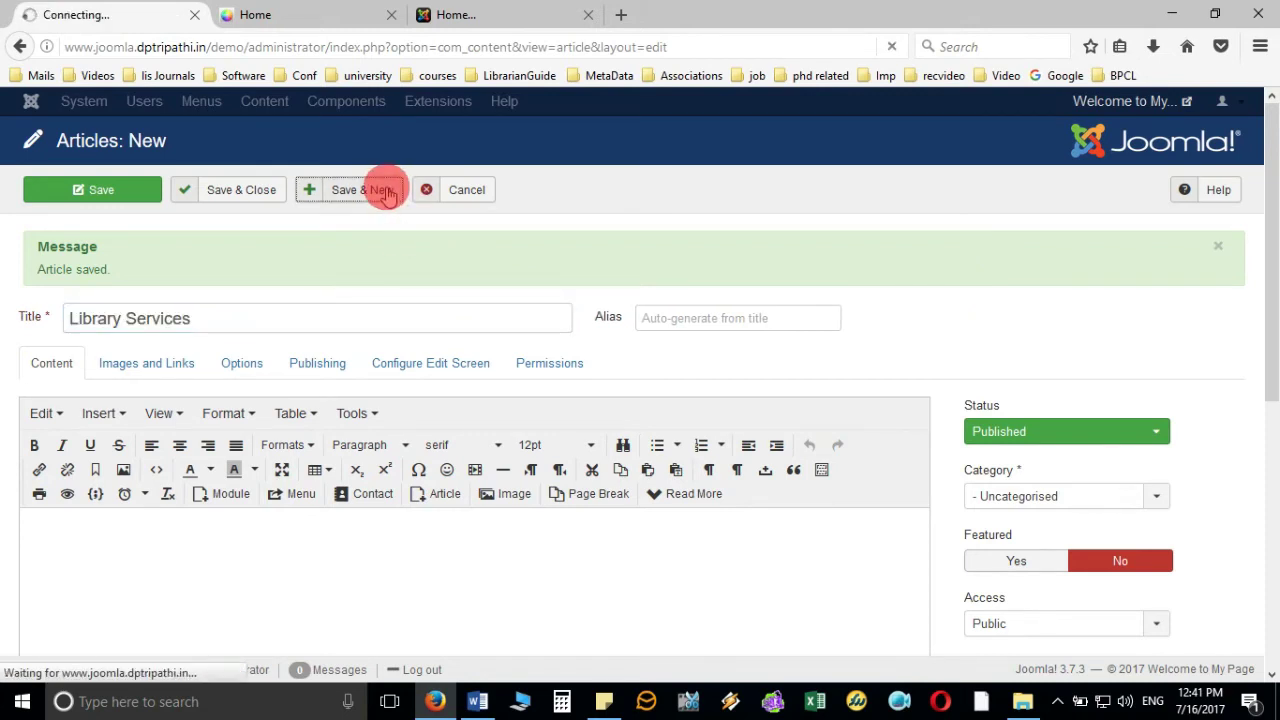
- Check the menu list in Word, title the blank article Useful Links, and save it with another new article opened
click(477, 701)
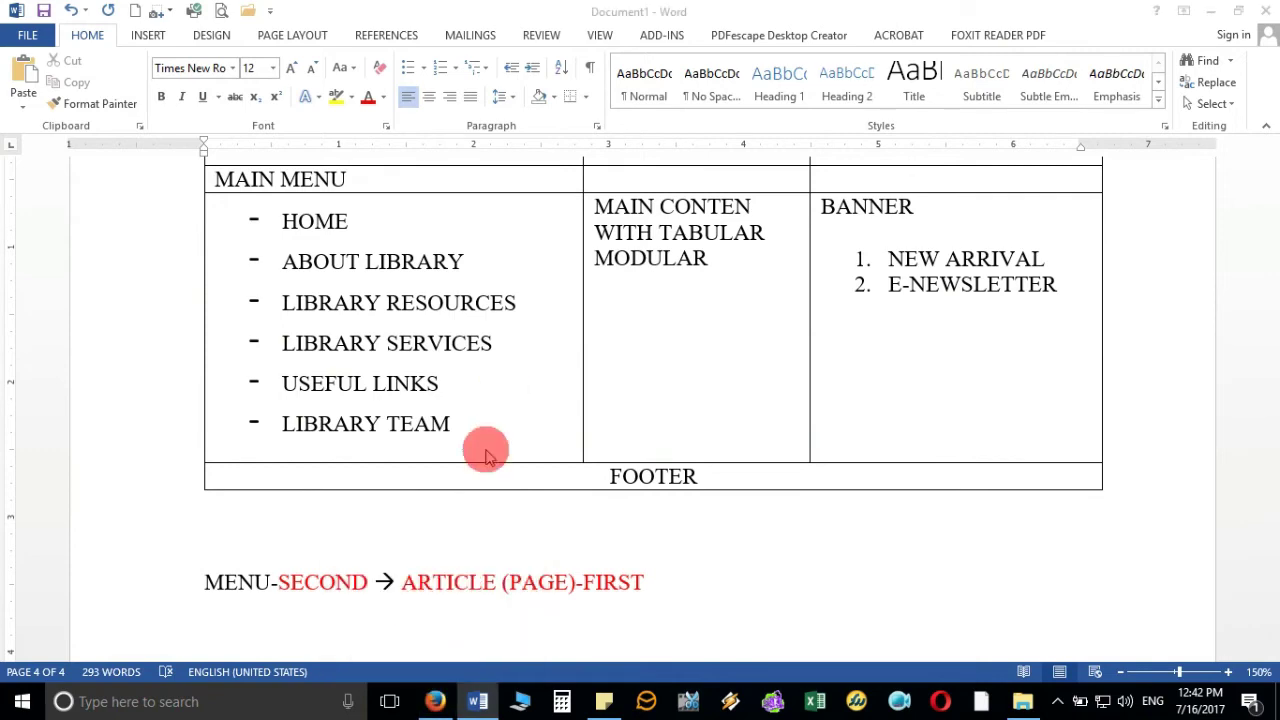
click(440, 700)
click(451, 316)
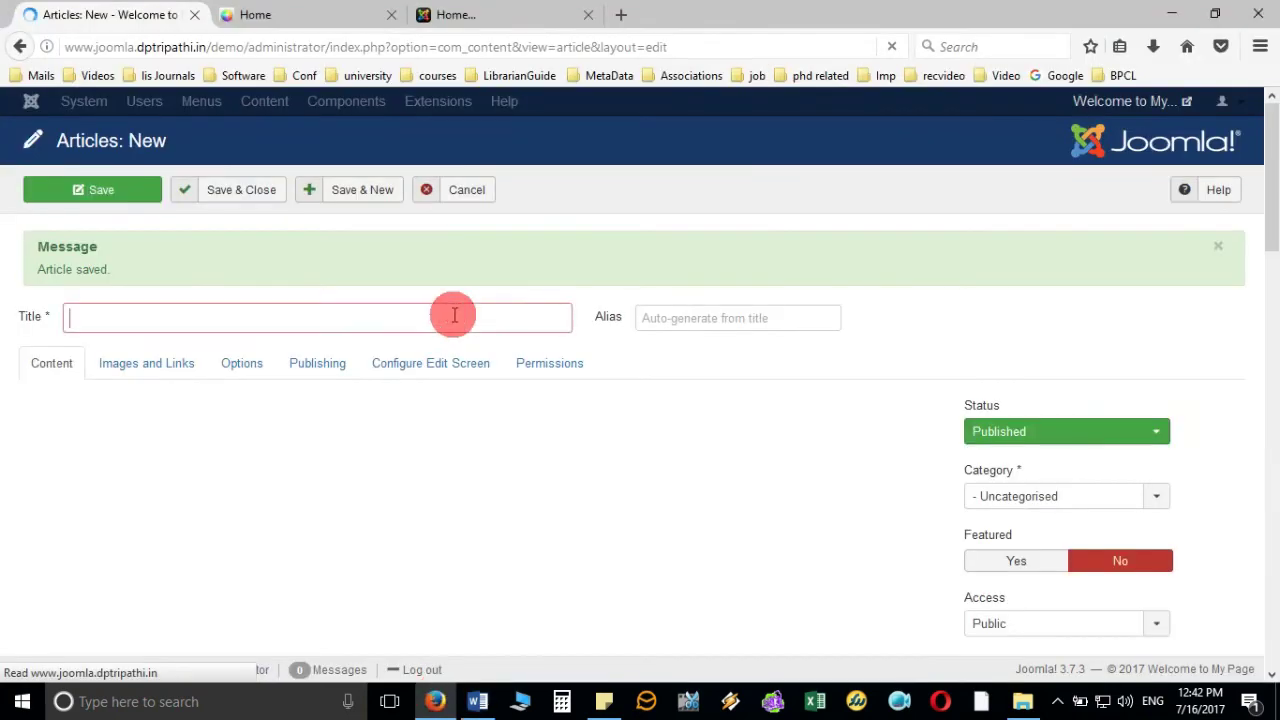
text(Useful Links)
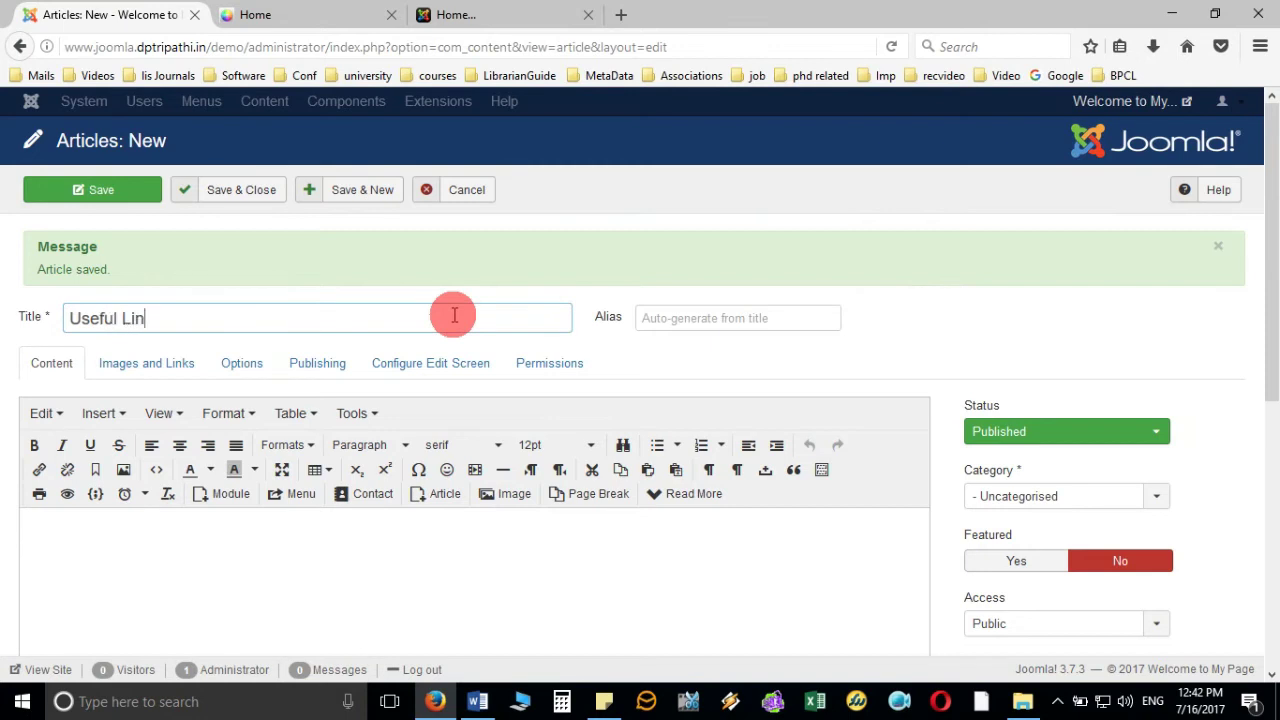
click(363, 192)
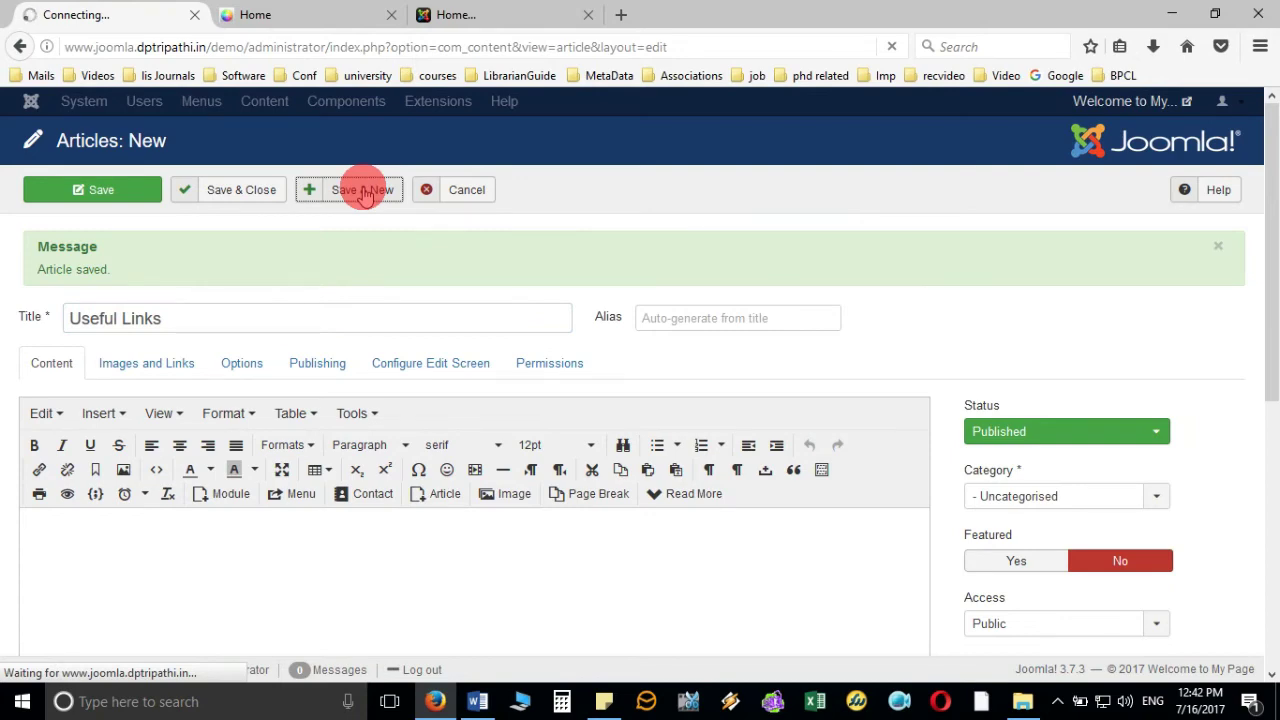
- Check the menu list in Word, title the blank article Library Team, and save and close it
click(477, 701)
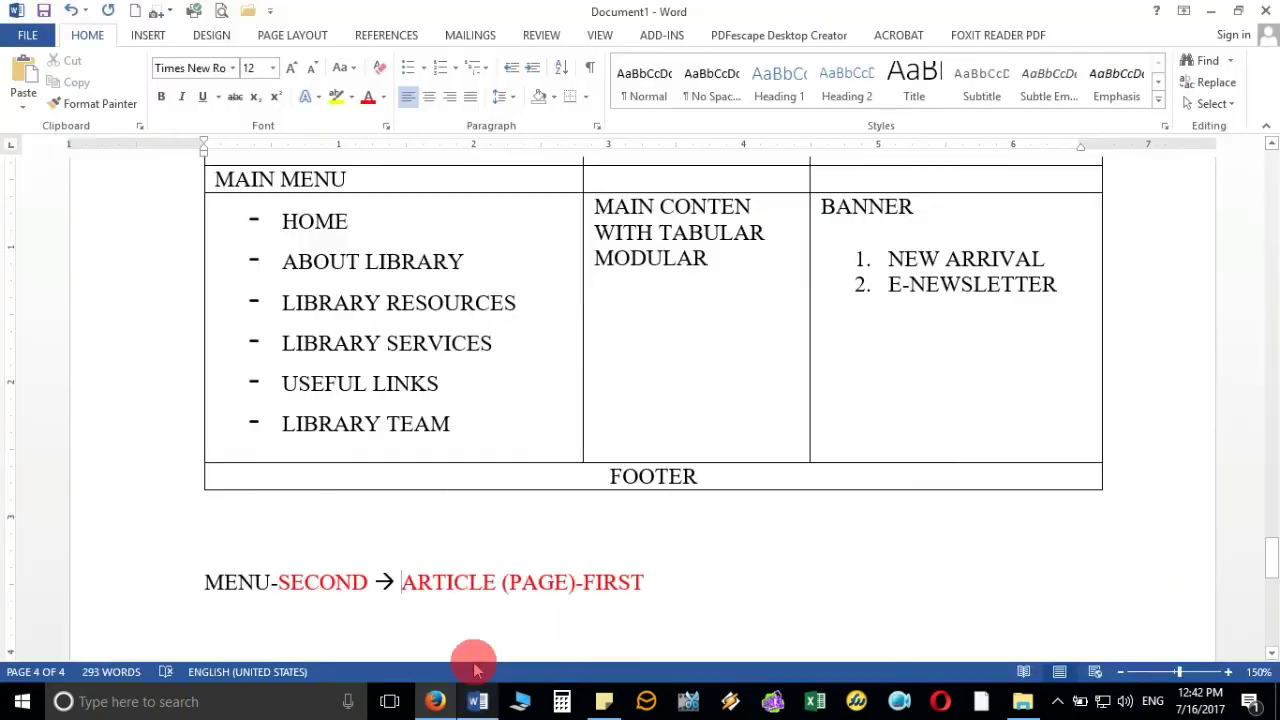
click(435, 701)
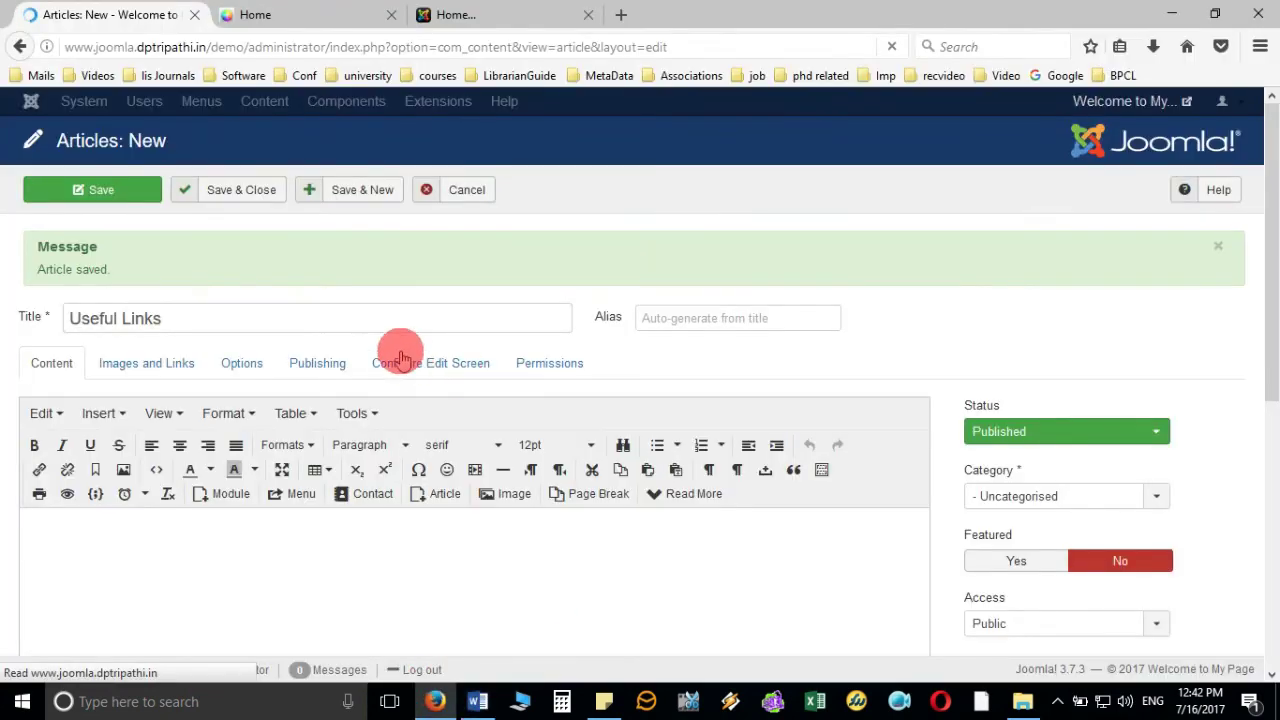
click(400, 316)
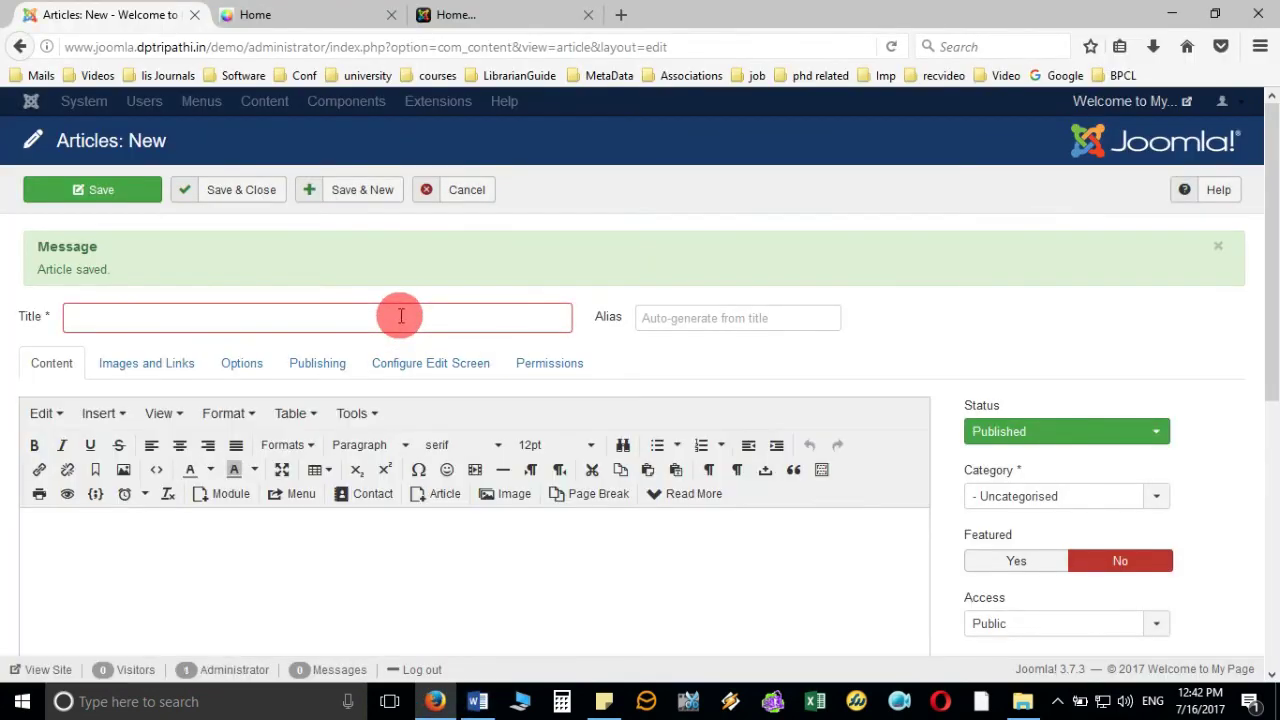
text(Library Team)
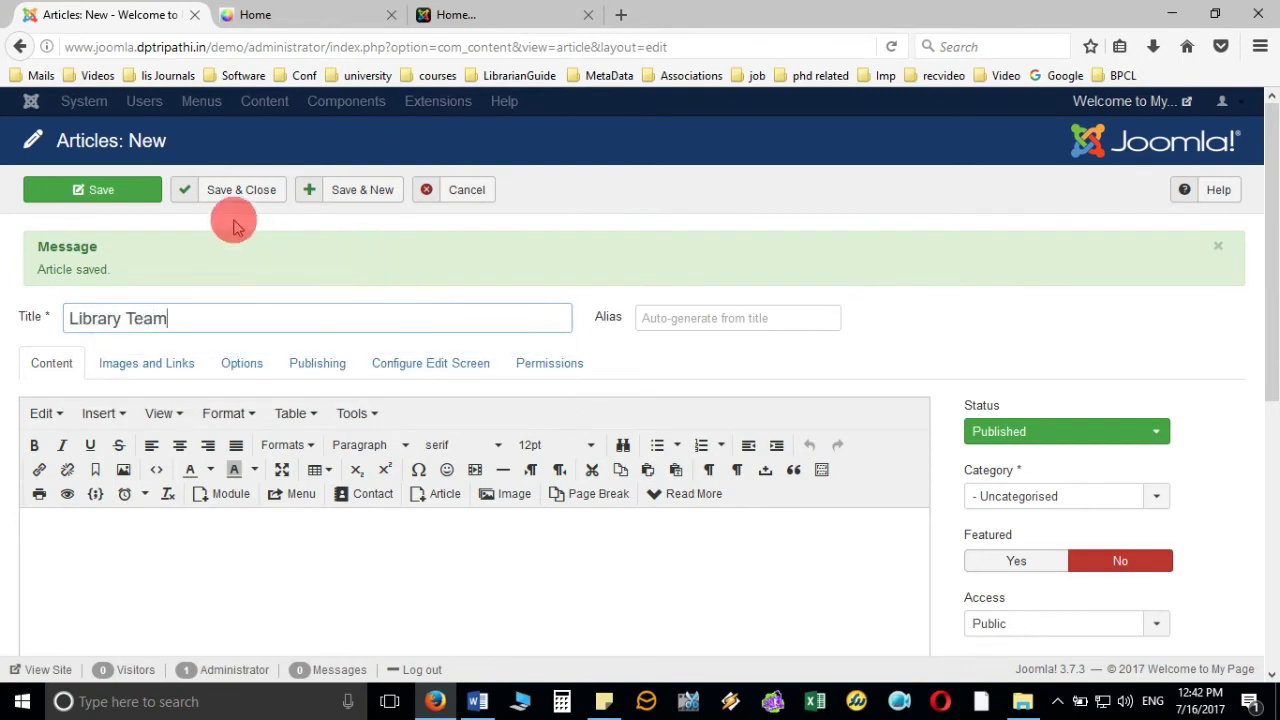
click(247, 190)
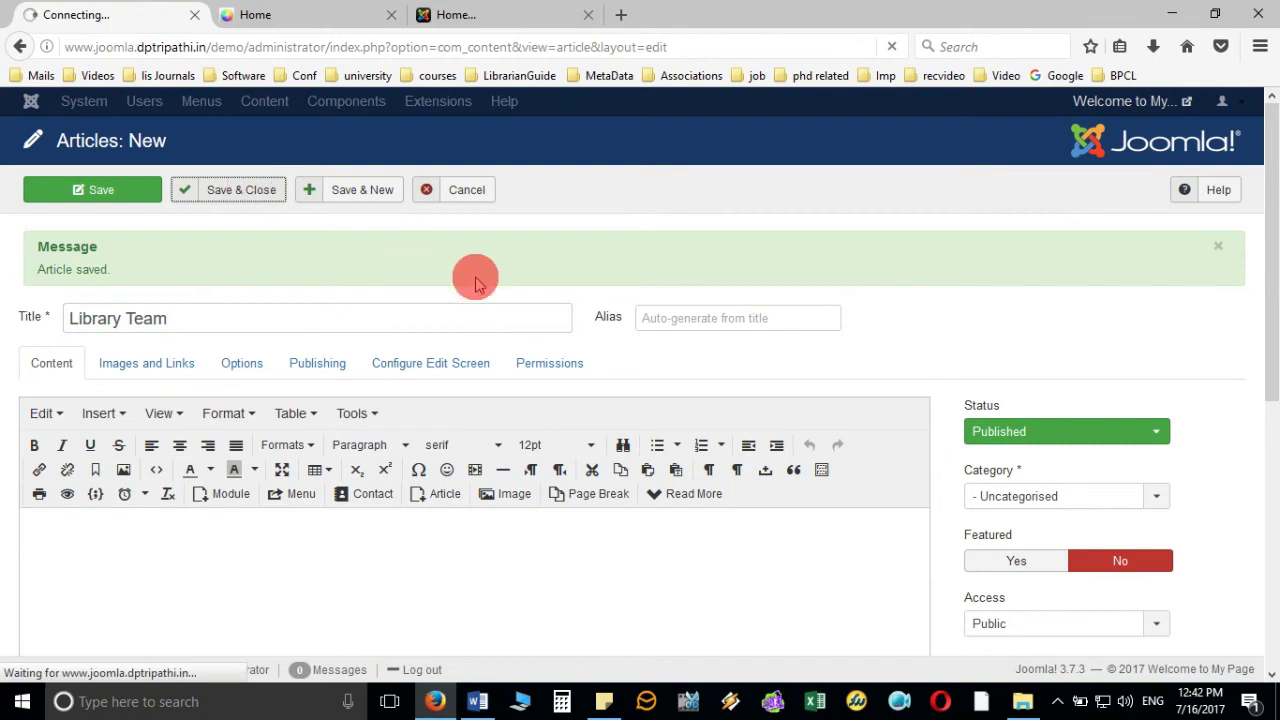
- Compare the saved articles in the Joomla article list with the planned main menu items in Word
click(480, 698)
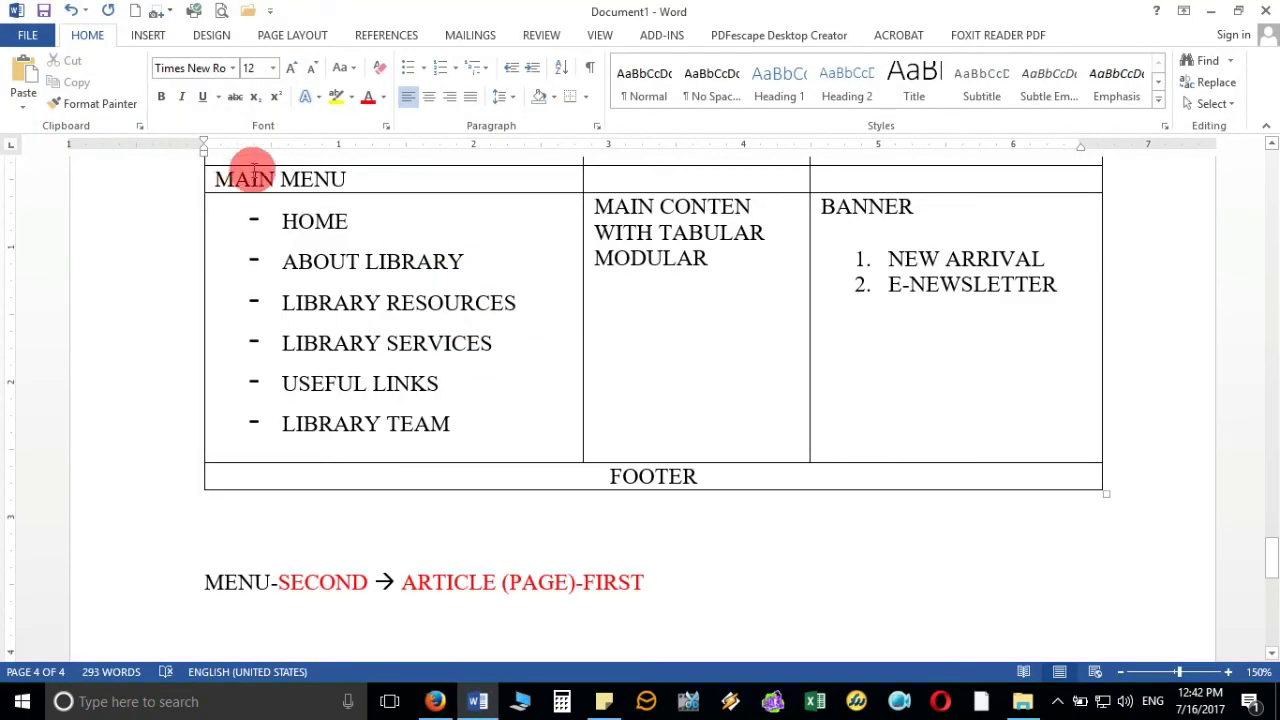
click(435, 701)
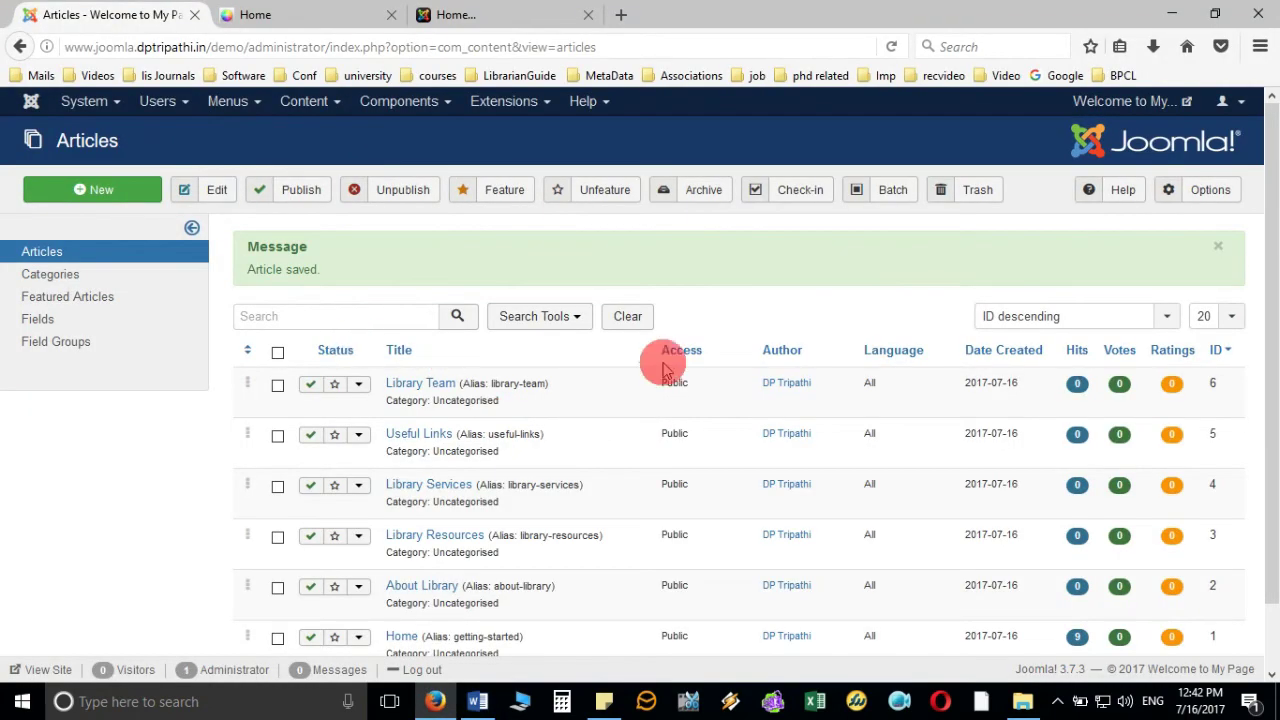
scroll(663, 370, down, 2)
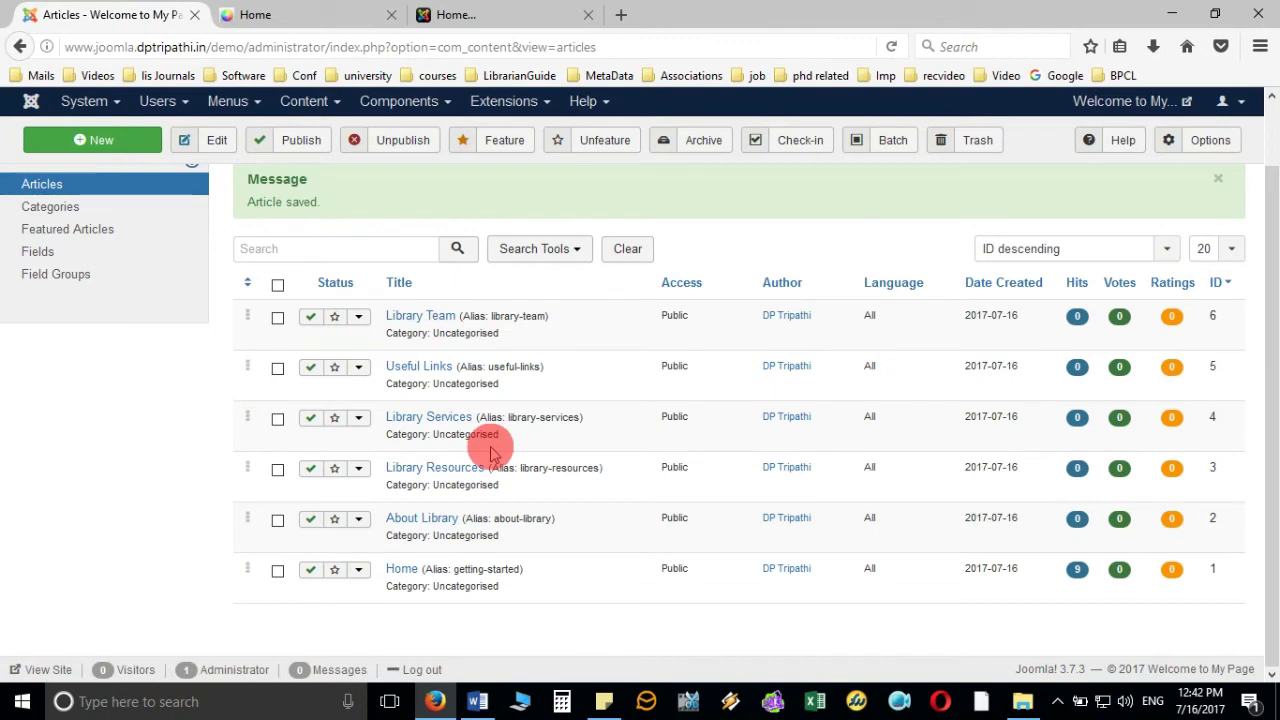
scroll(491, 452, up, 2)
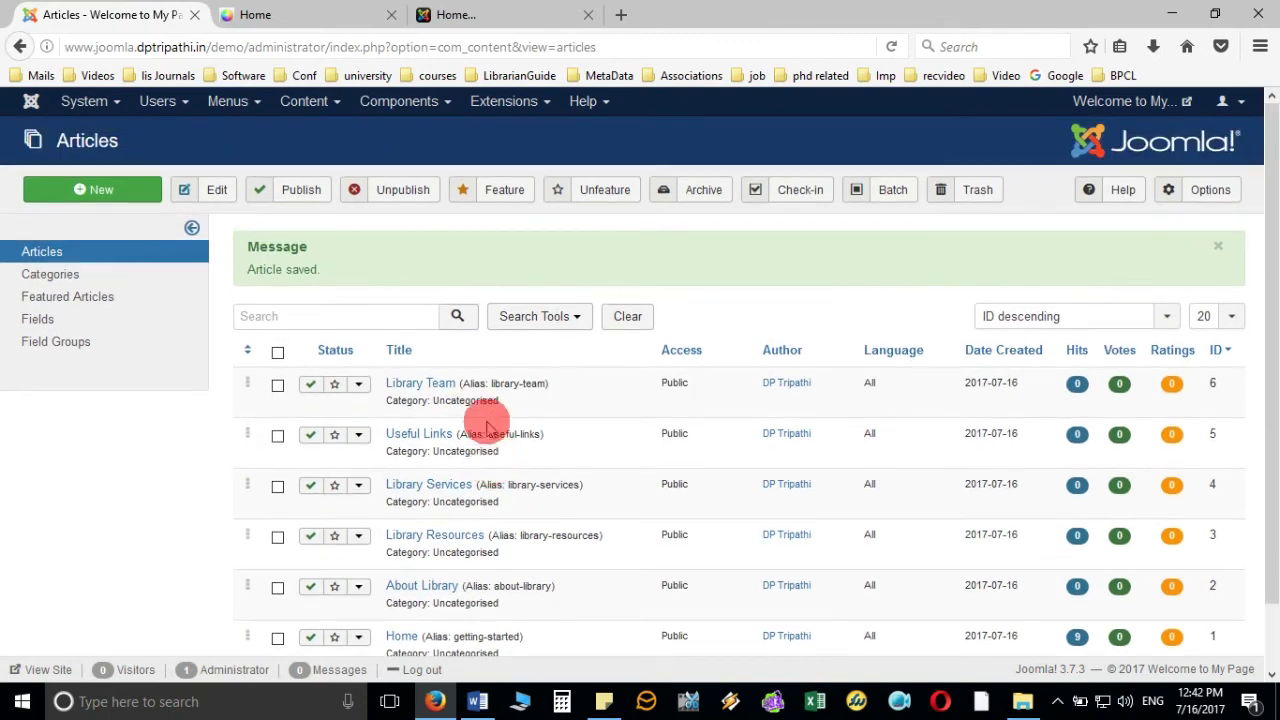
click(477, 701)
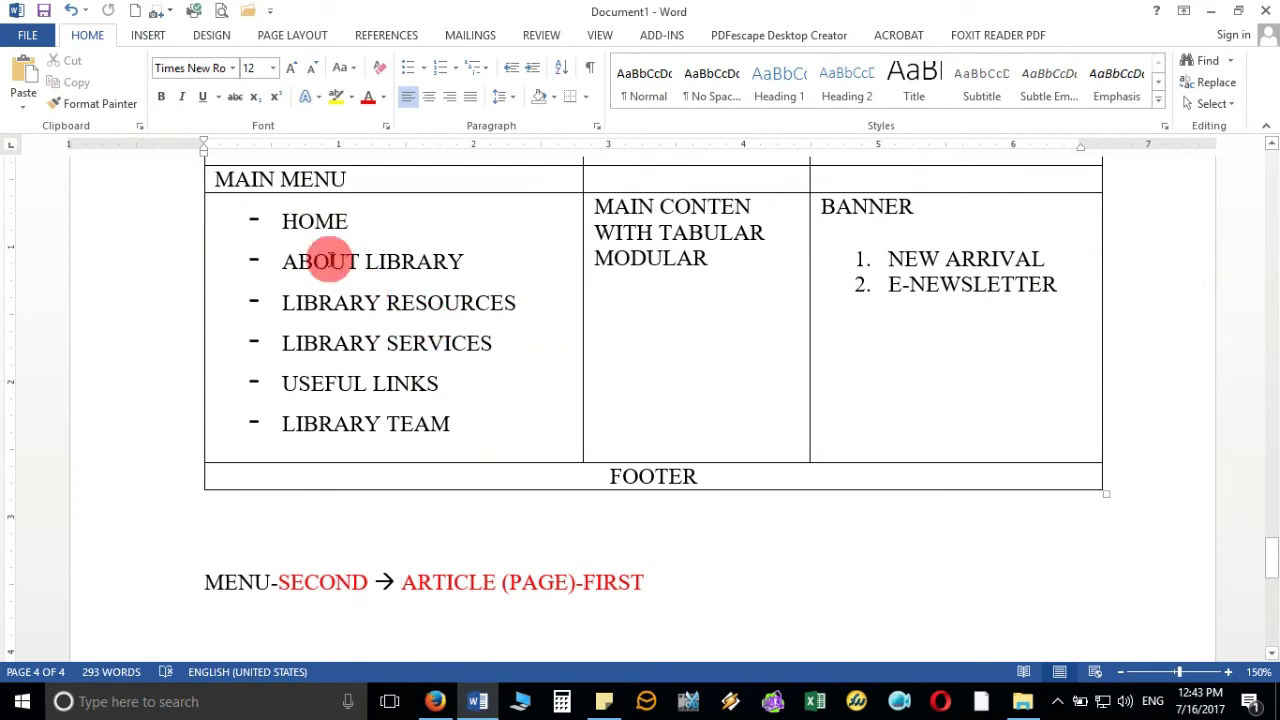
click(435, 703)
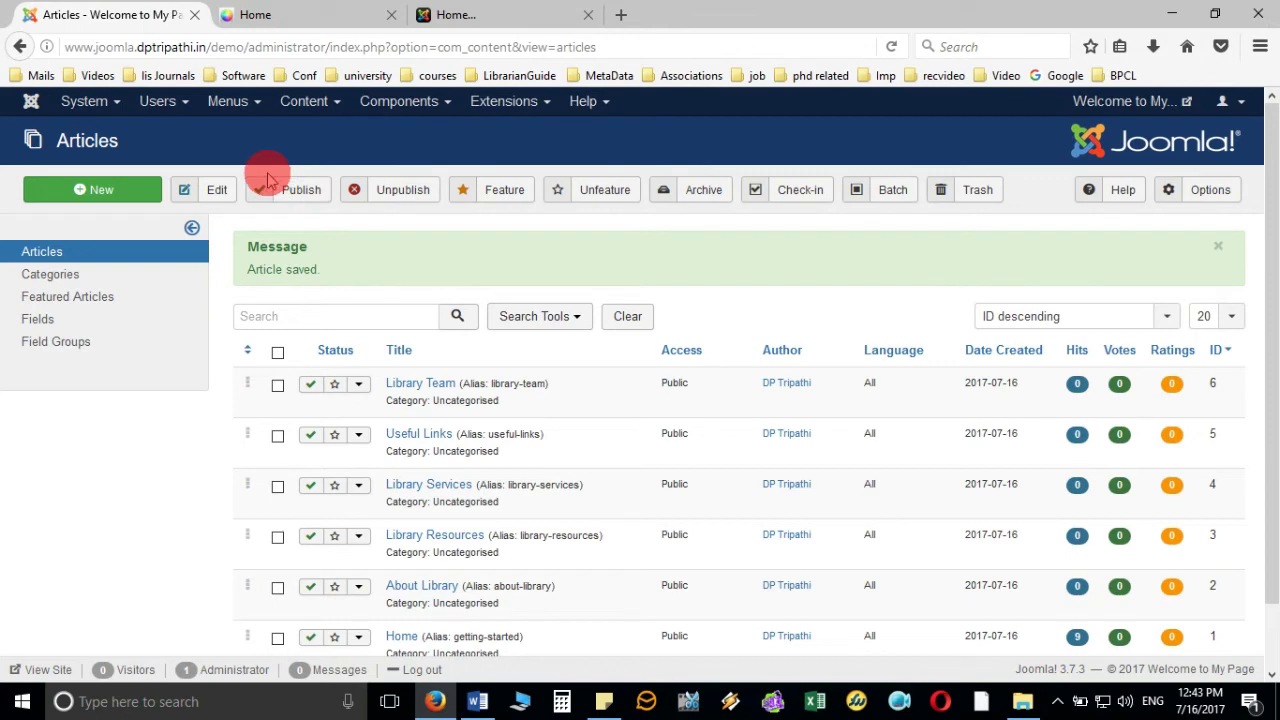
- Show the items of the Main Menu and open its Home item for editing
click(260, 108)
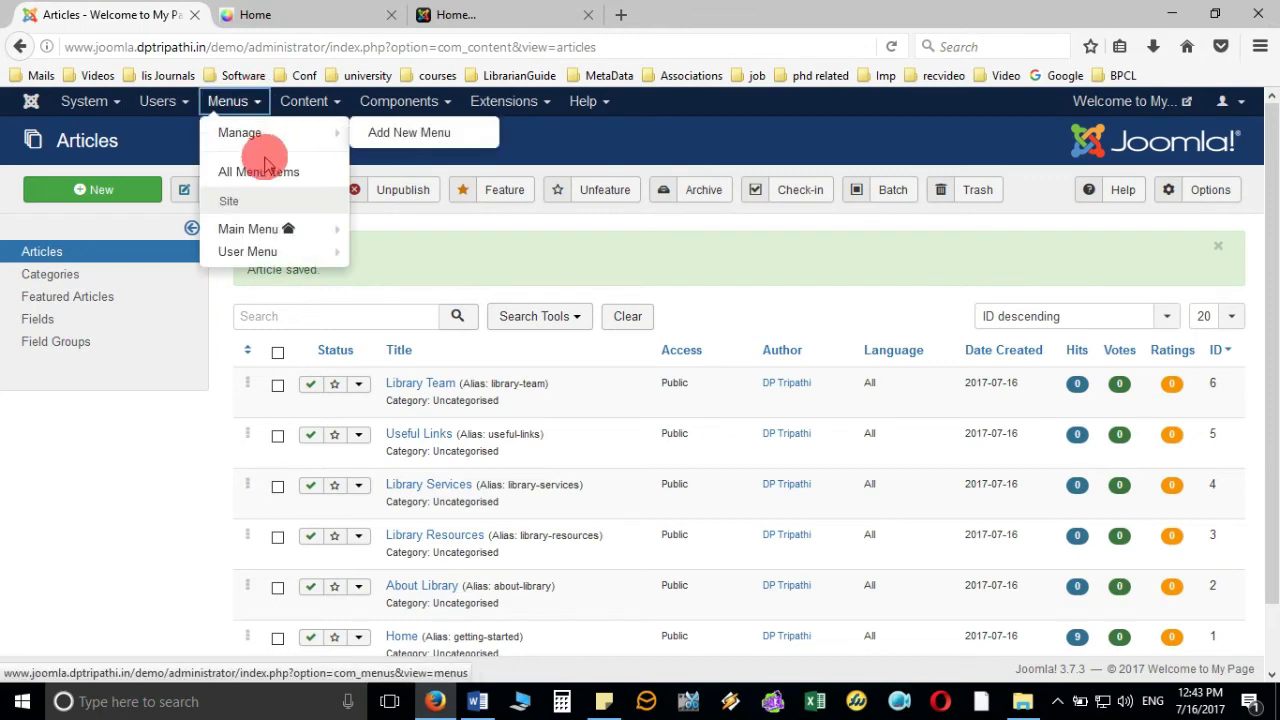
click(266, 230)
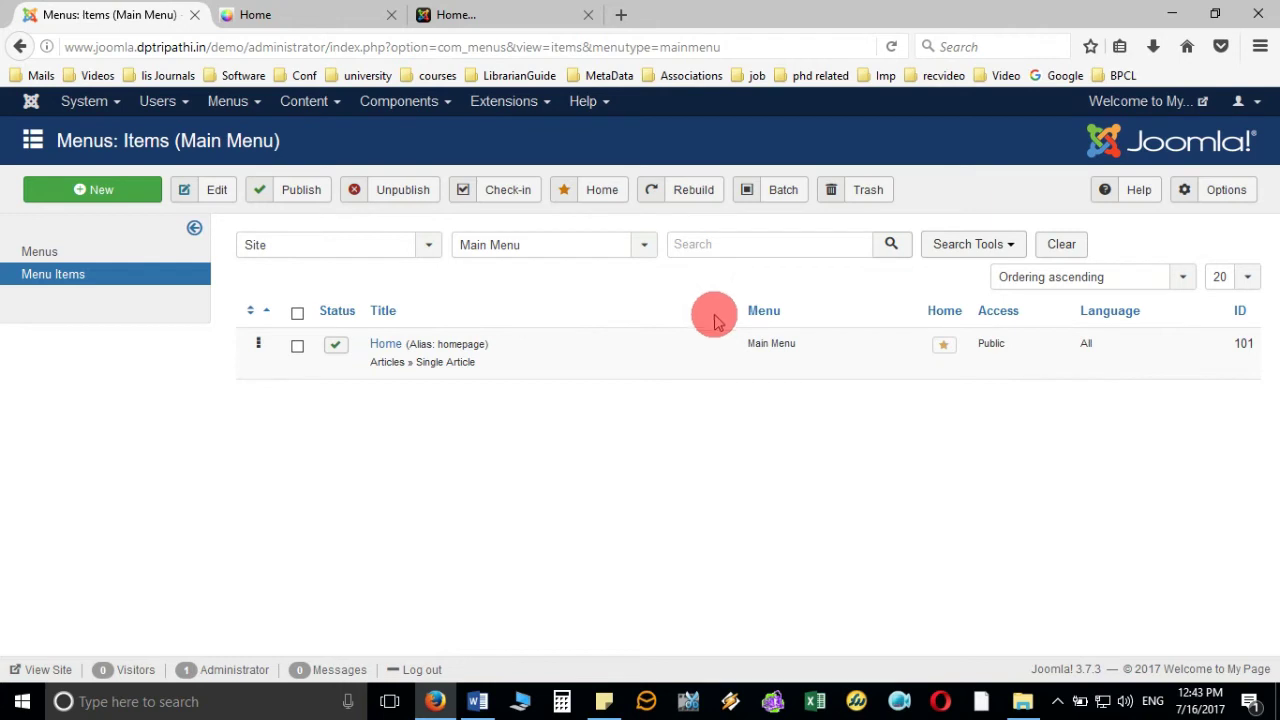
click(387, 346)
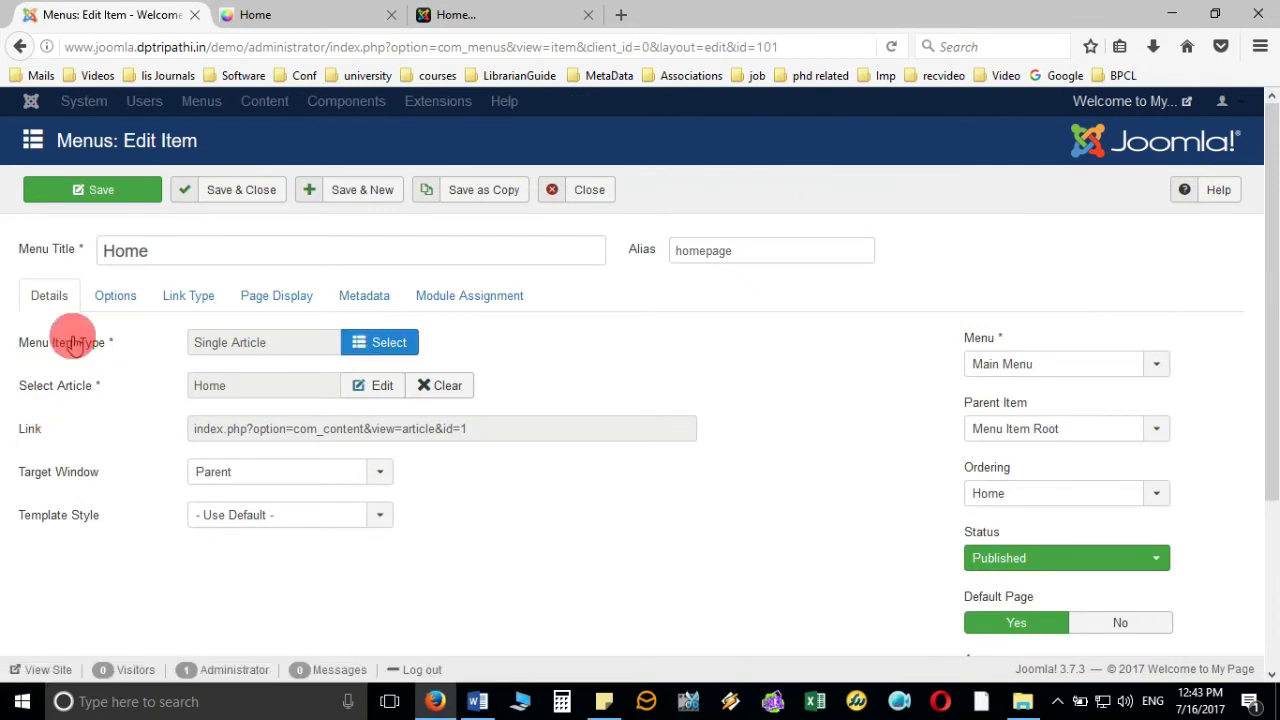
- Examine the menu item types offered under Articles for the Home item, leaving its type as Single Article
click(389, 347)
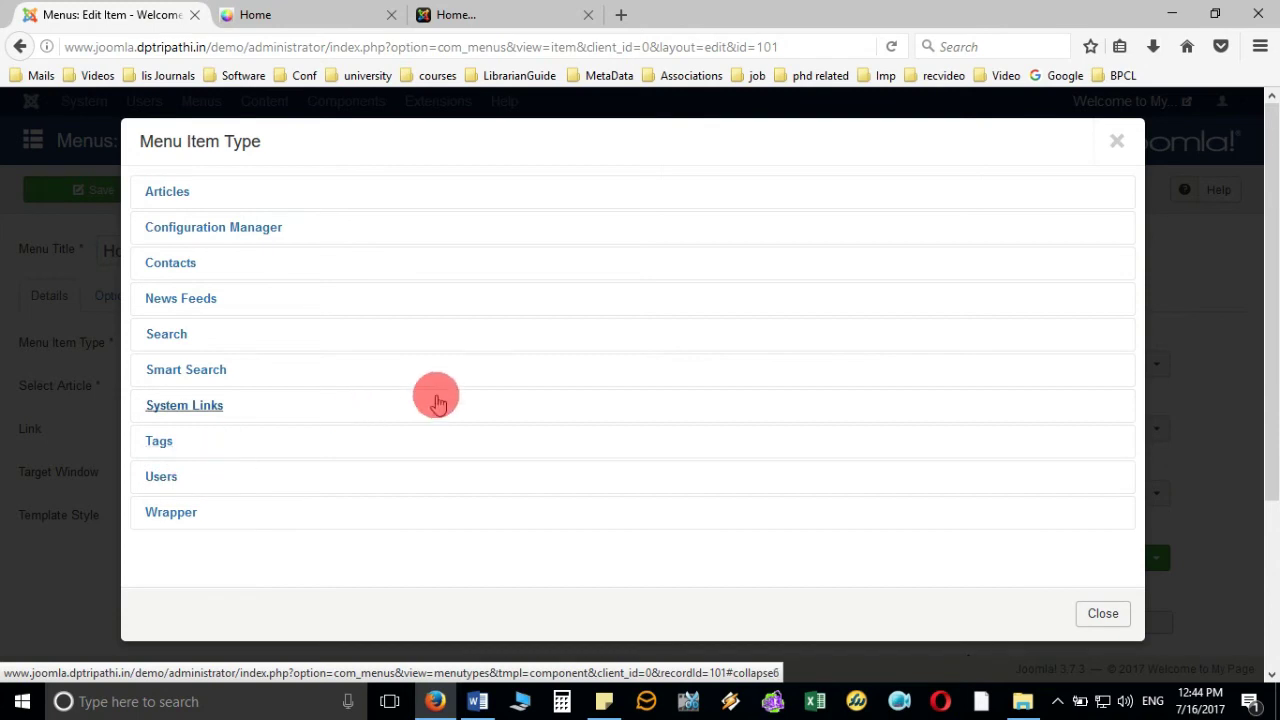
click(185, 197)
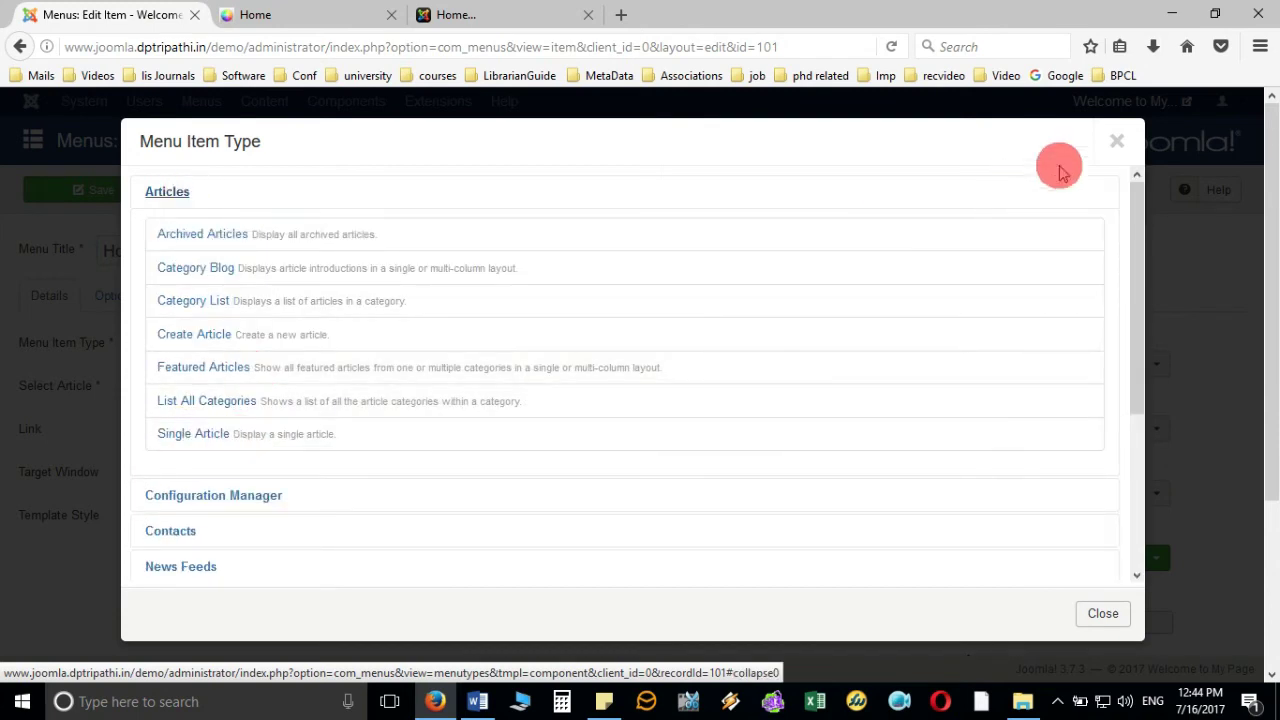
click(1118, 143)
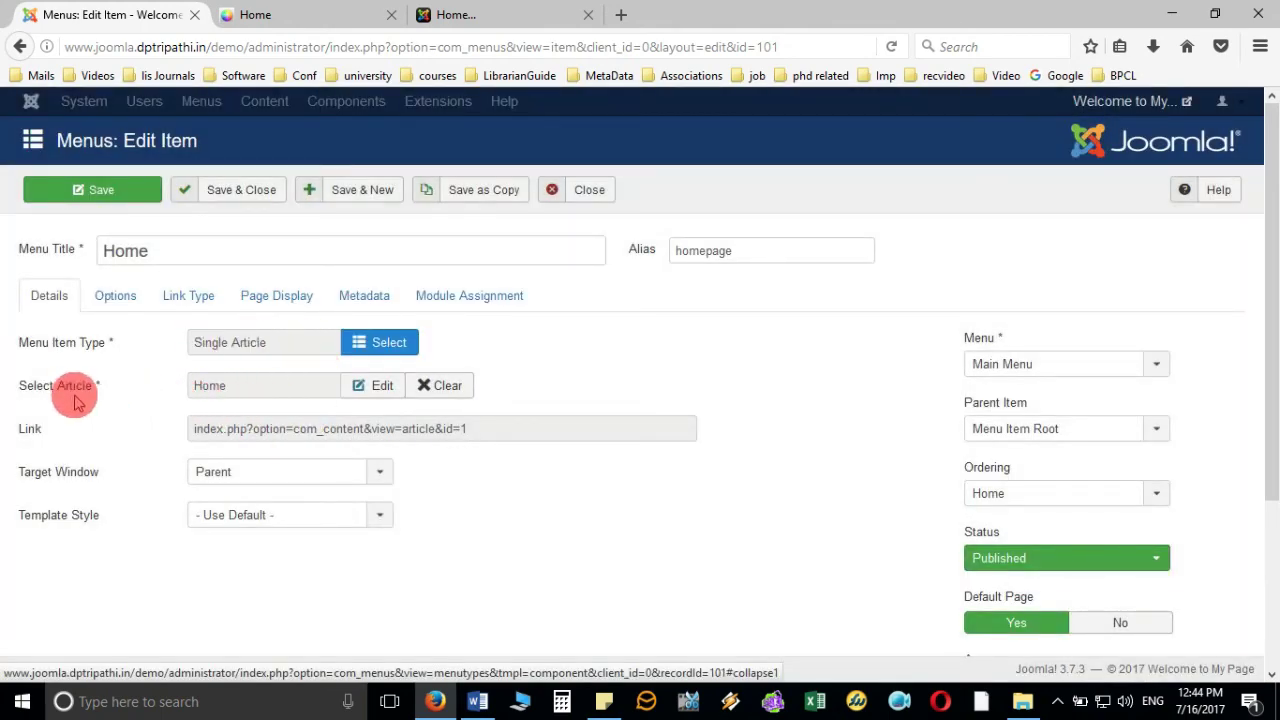
- Open the Home article linked to the menu item for editing, save it, and close it
click(378, 390)
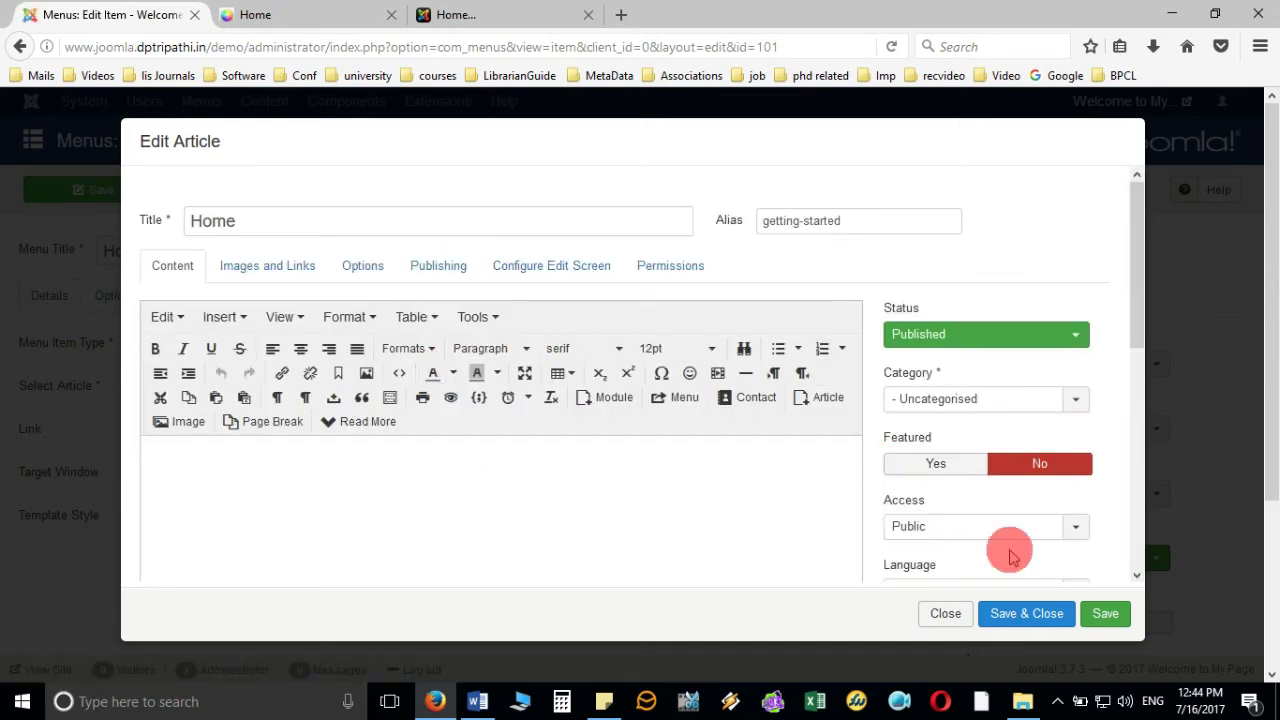
click(1108, 616)
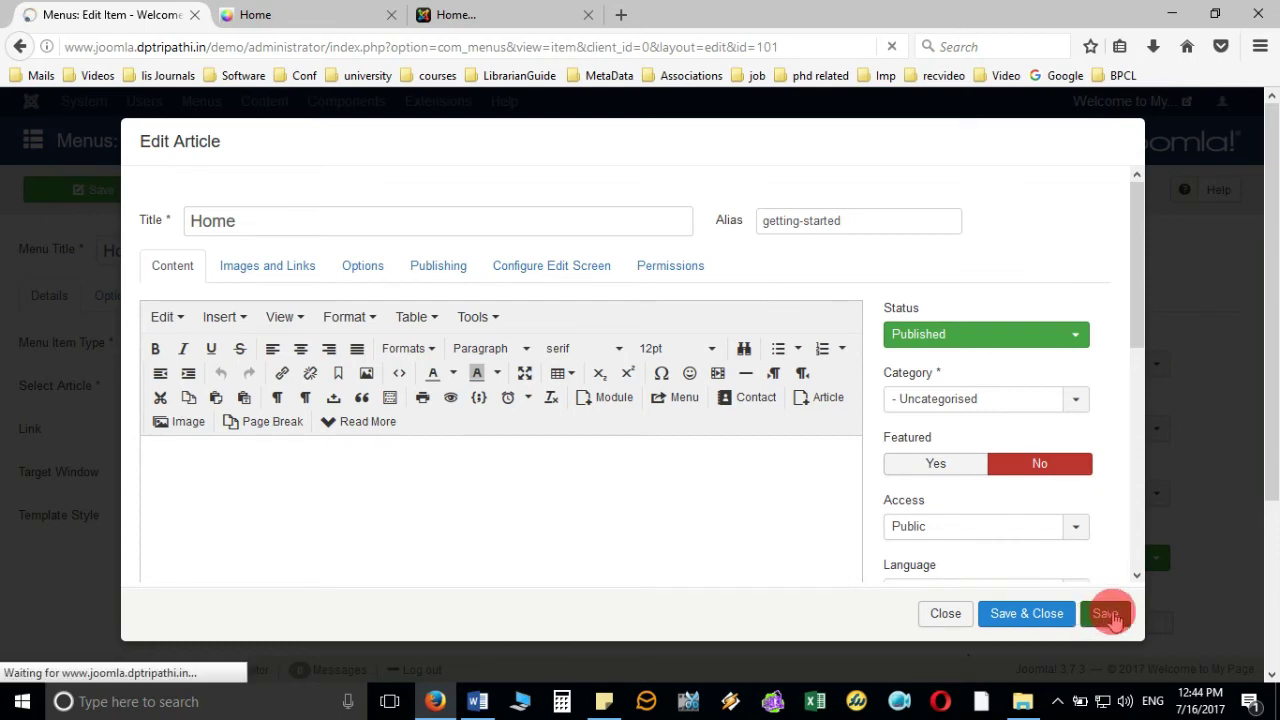
click(996, 626)
click(948, 616)
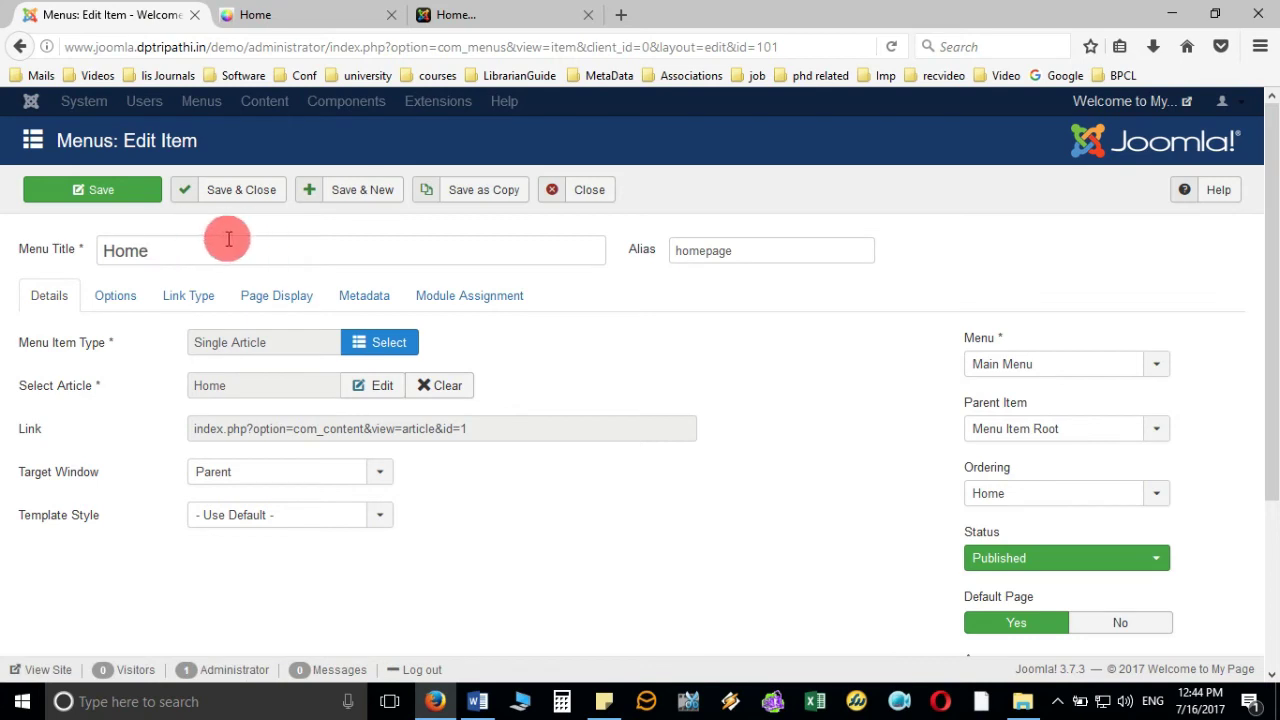
- In the Home menu item's options, set Show Title to Hide, Linked Titles to No, and Show Intro Text to Hide
click(120, 297)
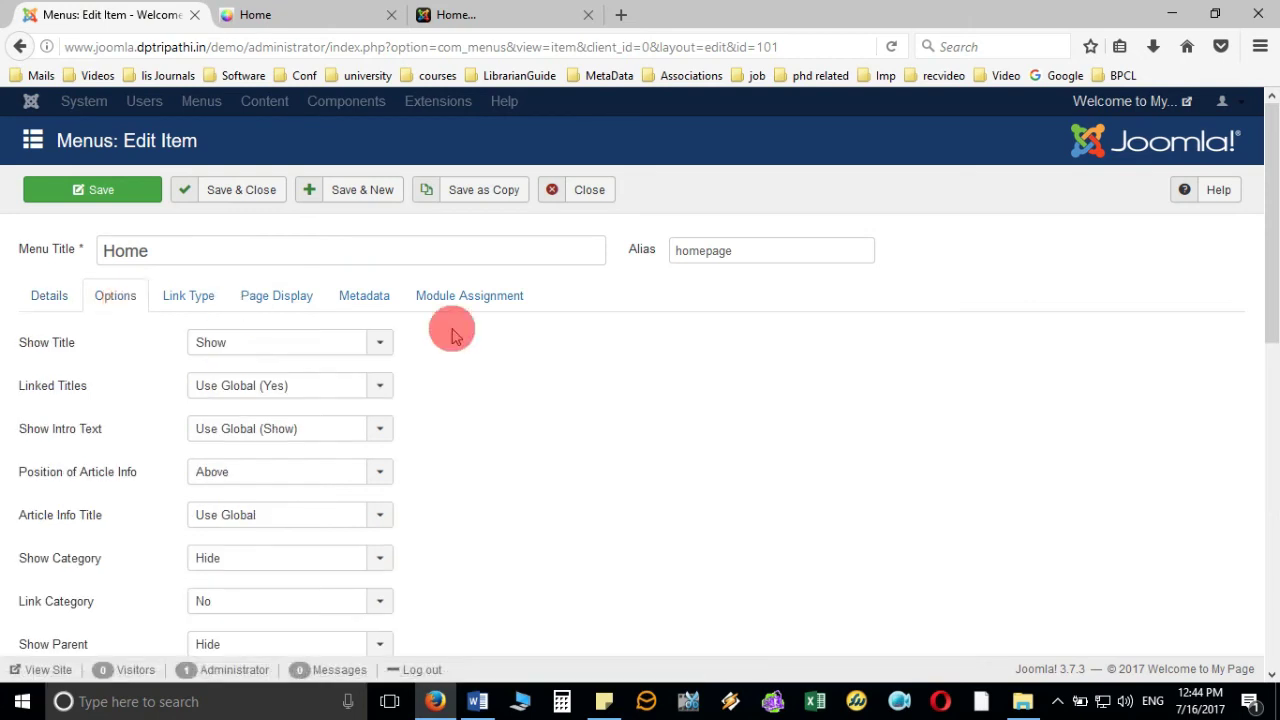
scroll(451, 329, down, 2)
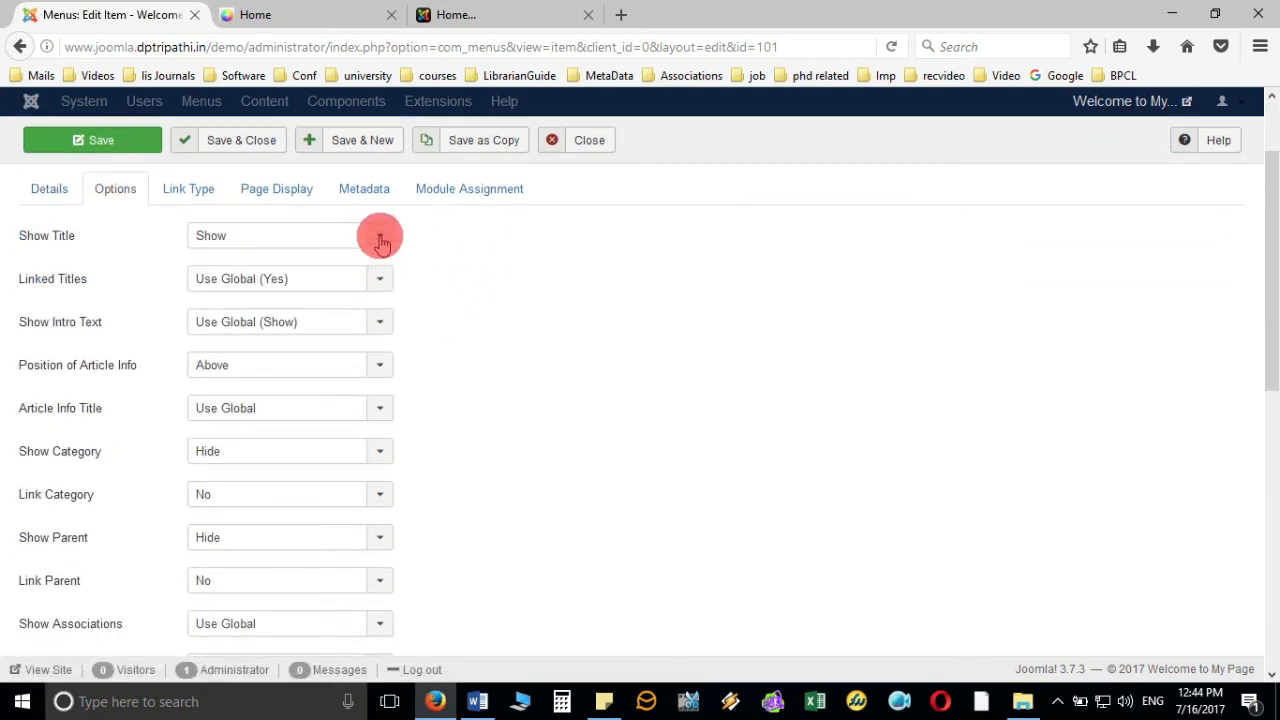
click(381, 240)
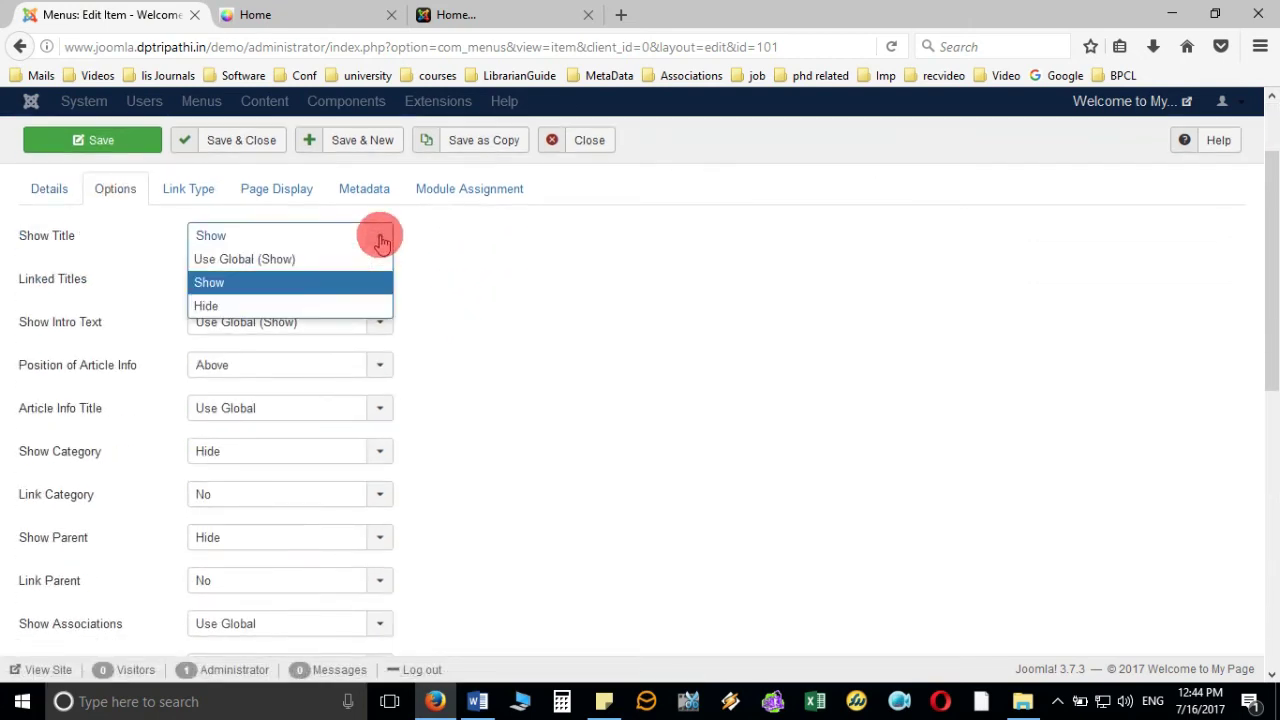
click(322, 298)
click(318, 280)
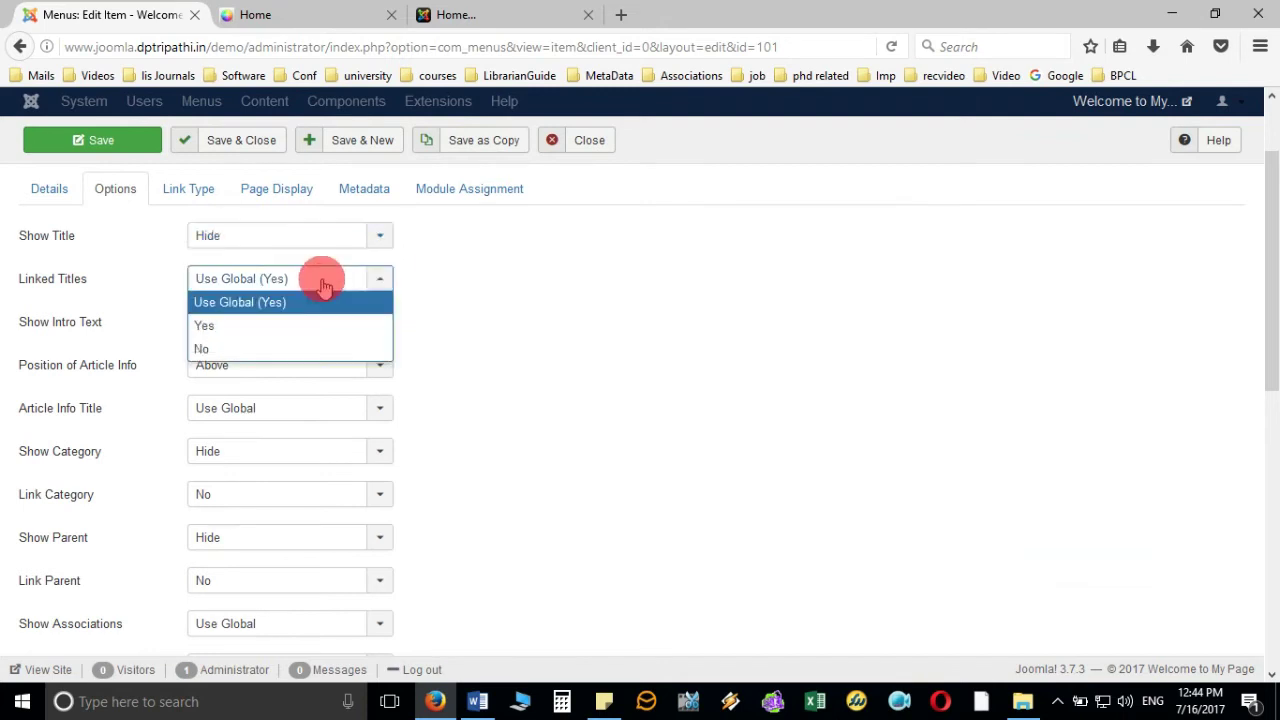
click(322, 345)
click(322, 335)
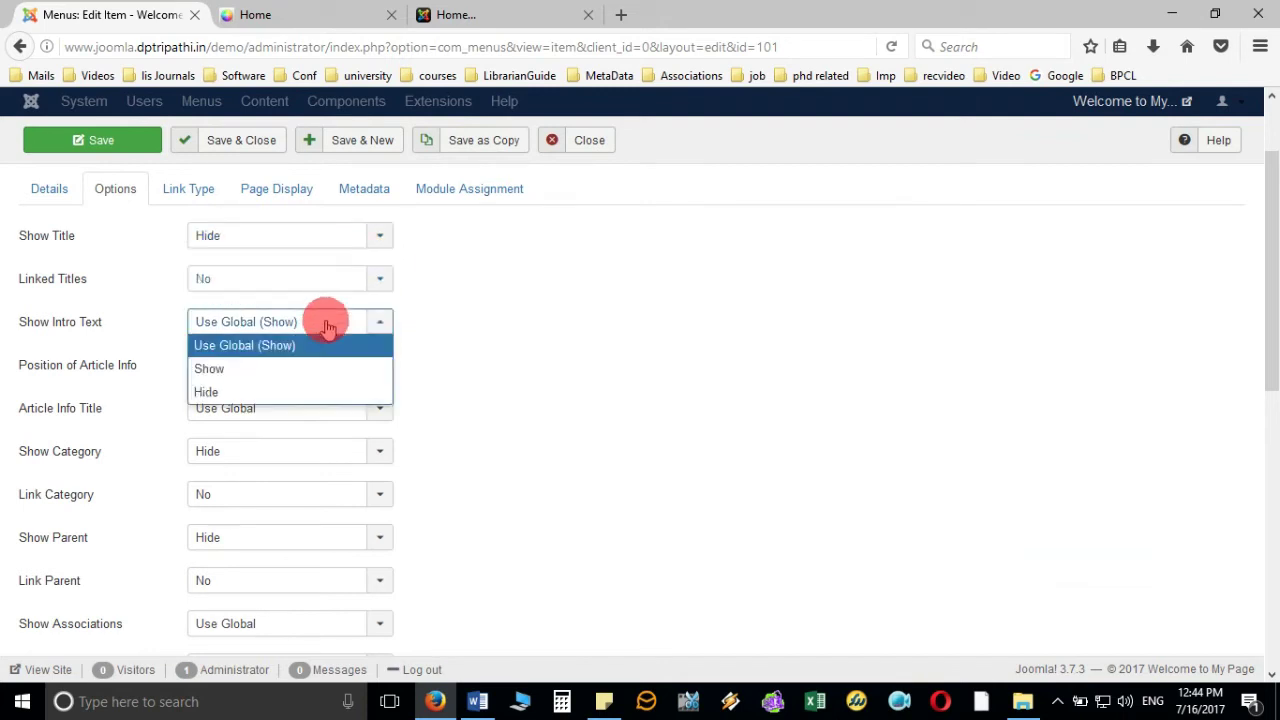
click(310, 393)
- Keep Position of Article Info at Above, set Article Info Title to Hide, and keep Link Category at No
click(330, 368)
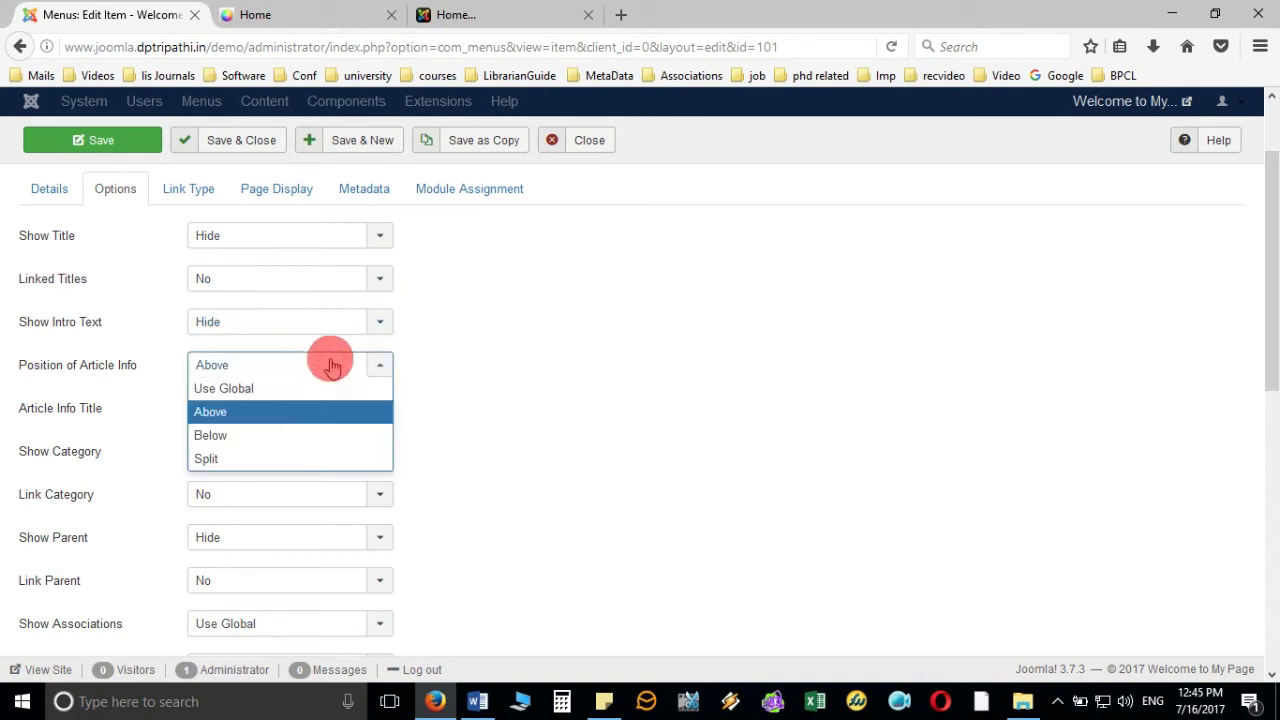
click(333, 368)
click(309, 420)
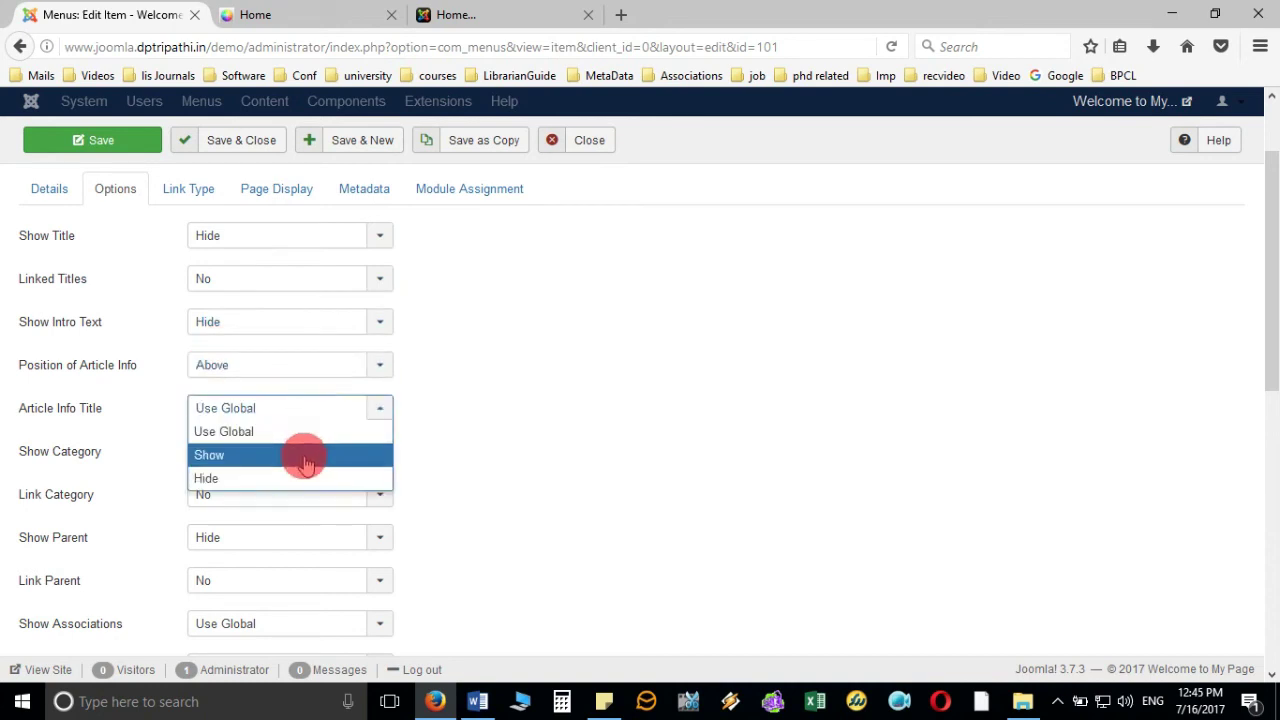
click(305, 480)
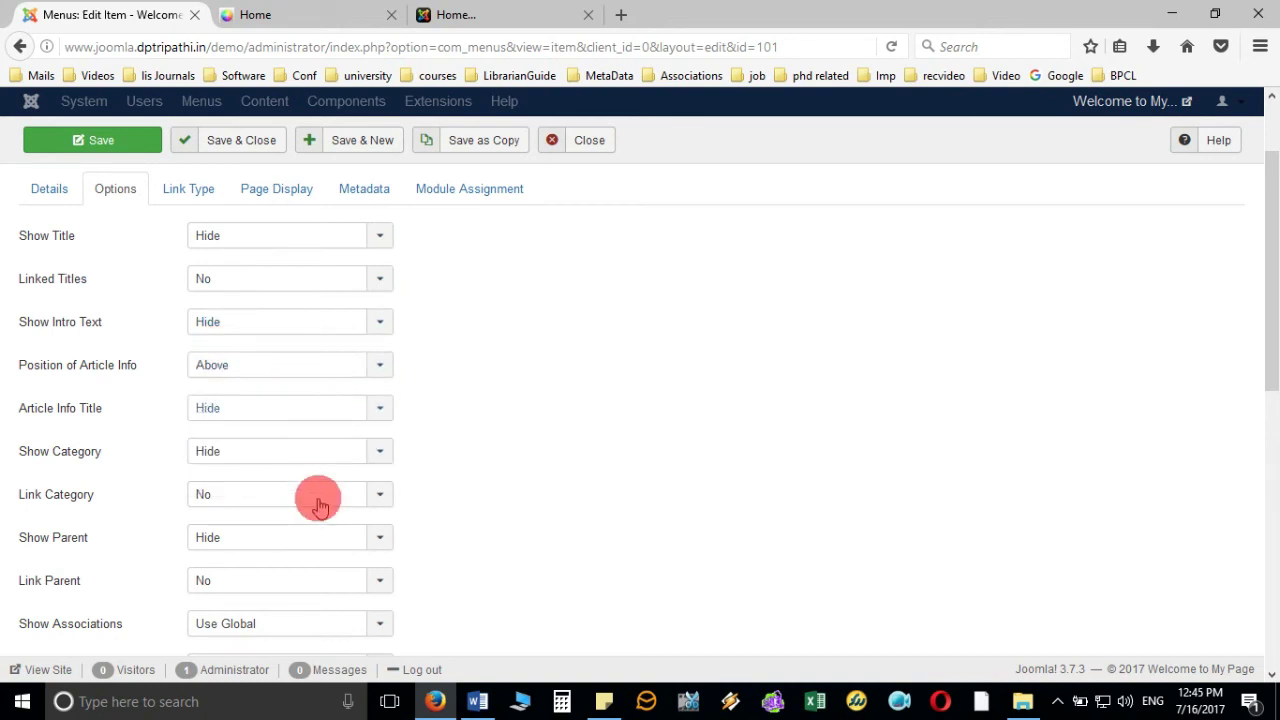
click(320, 507)
click(306, 563)
- Keep Show Parent at Hide and Link Parent at No, and set Show Associations to Hide
scroll(500, 420, down, 4)
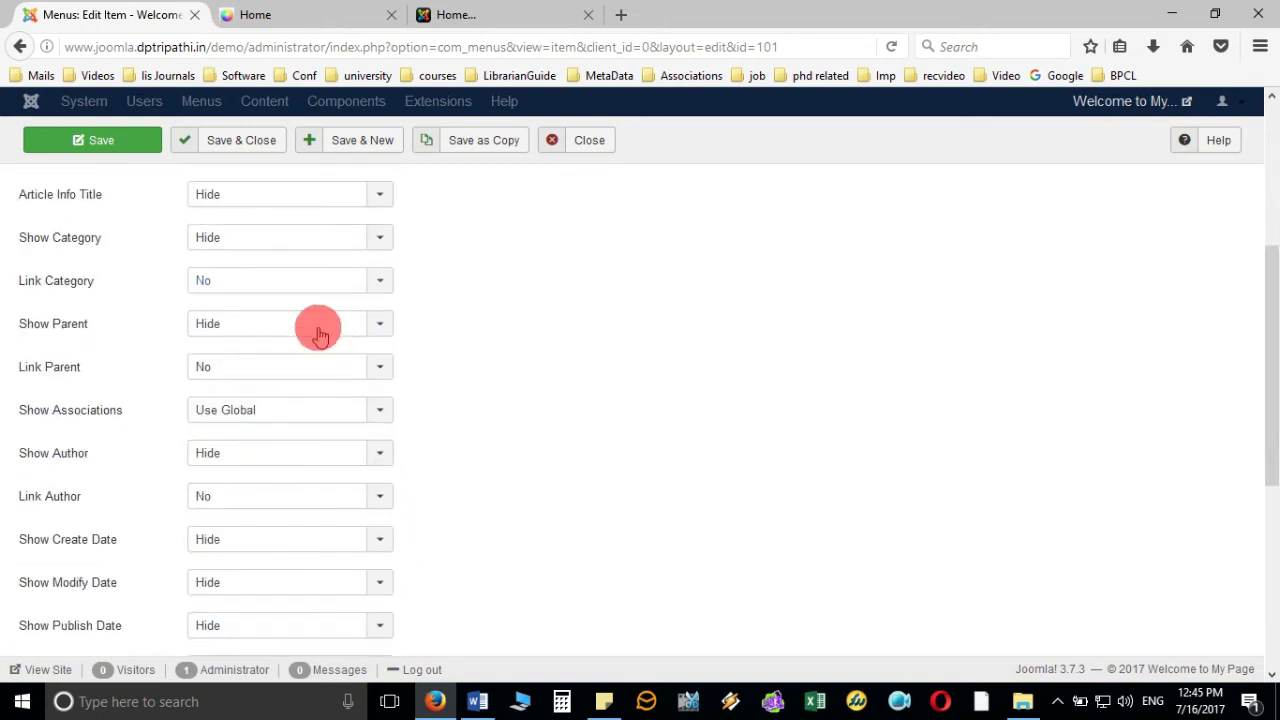
click(318, 333)
click(314, 393)
click(324, 376)
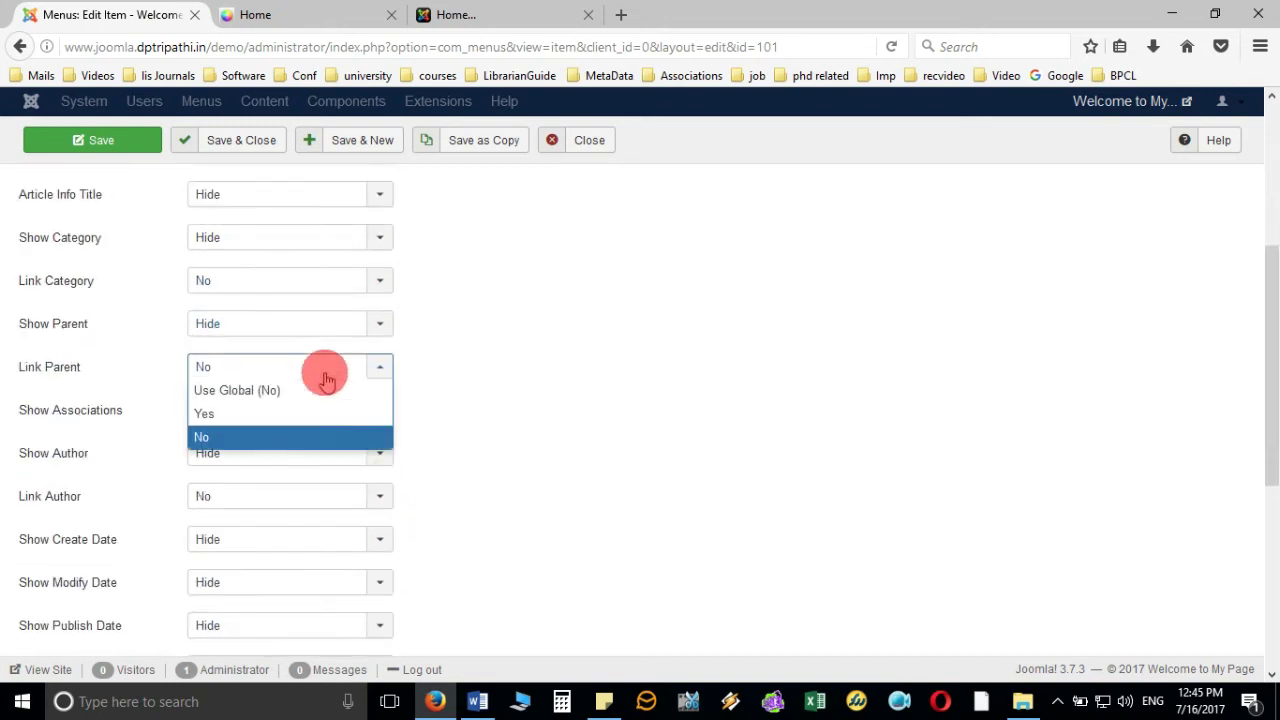
click(326, 378)
click(330, 420)
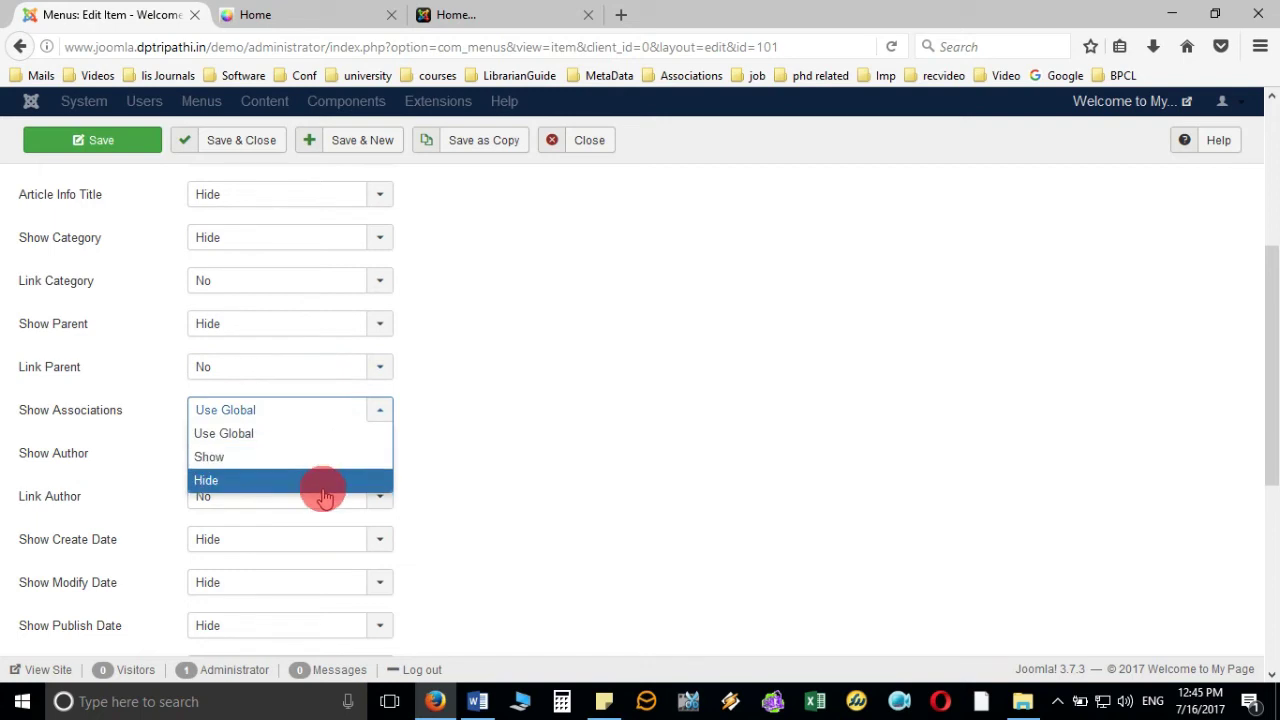
click(323, 481)
- Set both Show Voting and Show Tags to Hide for the Home menu item
scroll(480, 400, down, 4)
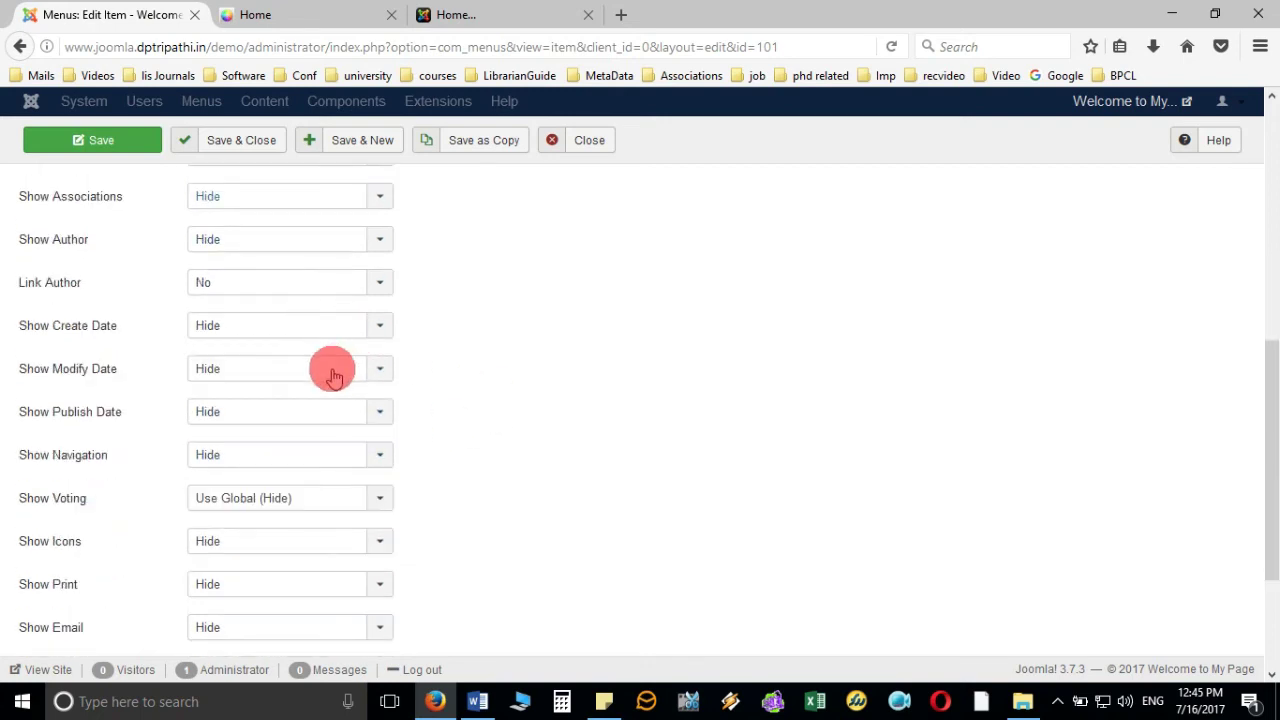
scroll(334, 385, down, 4)
click(329, 306)
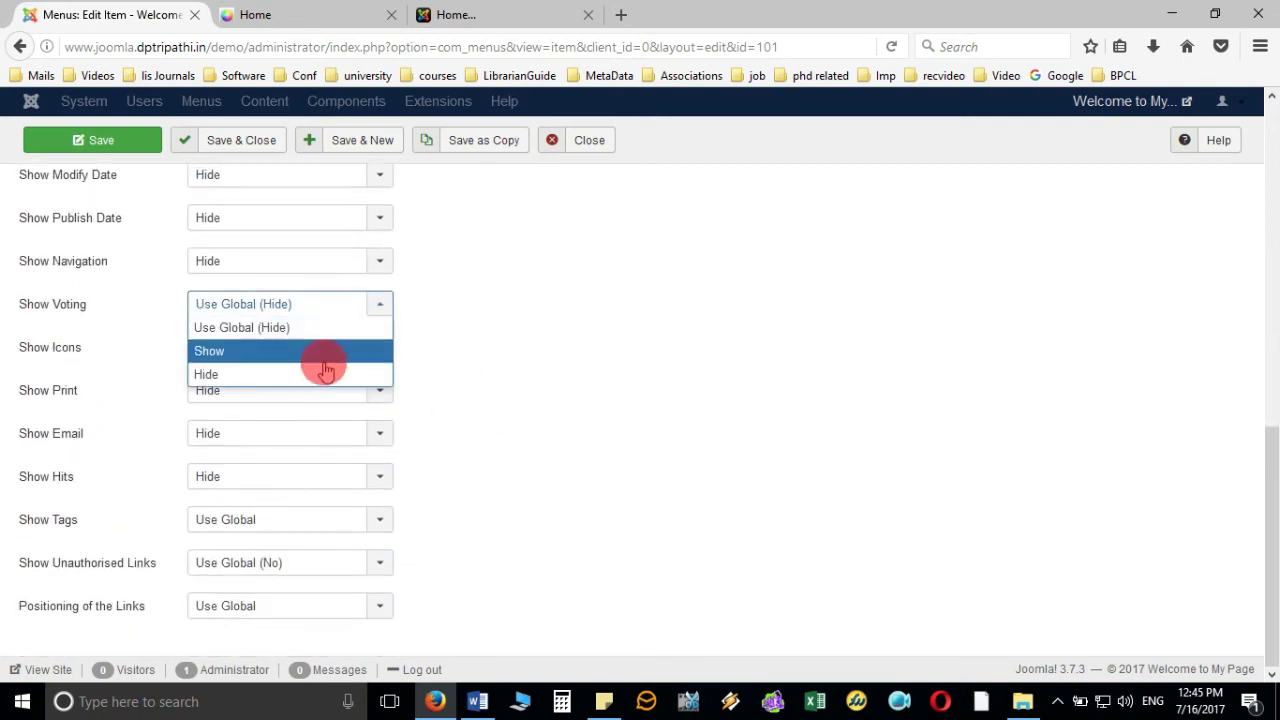
click(316, 376)
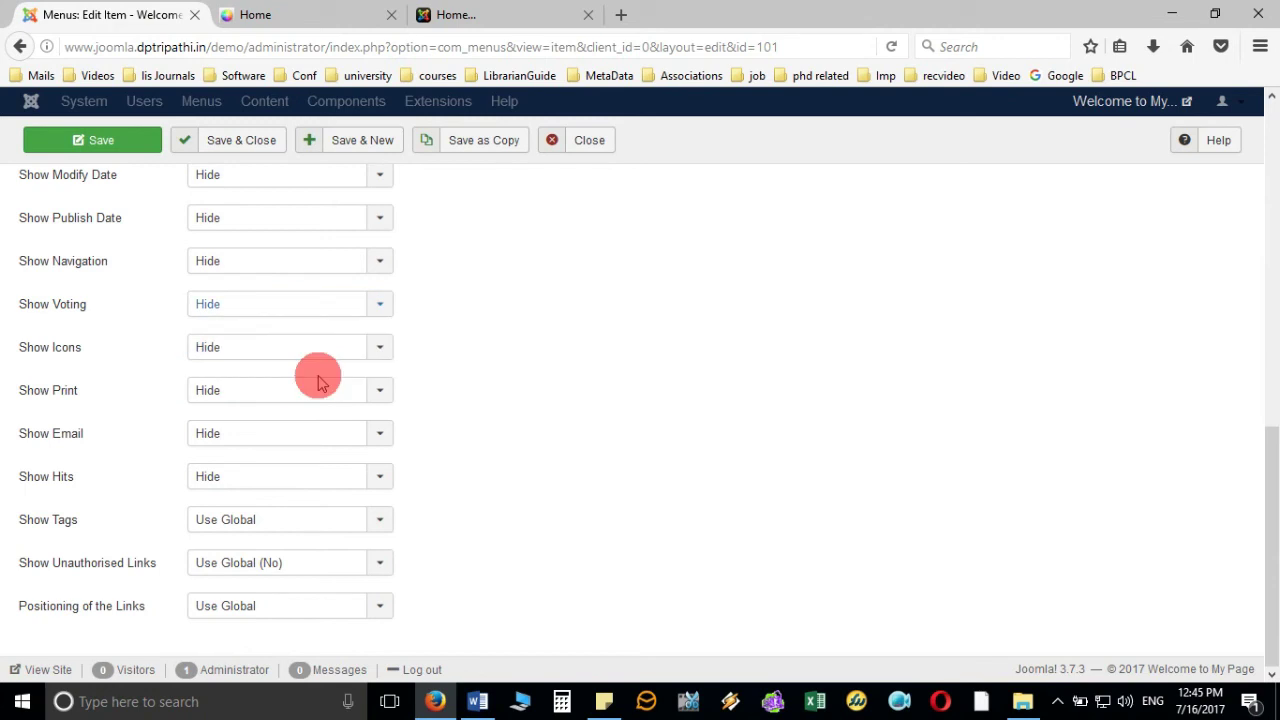
click(305, 528)
click(291, 586)
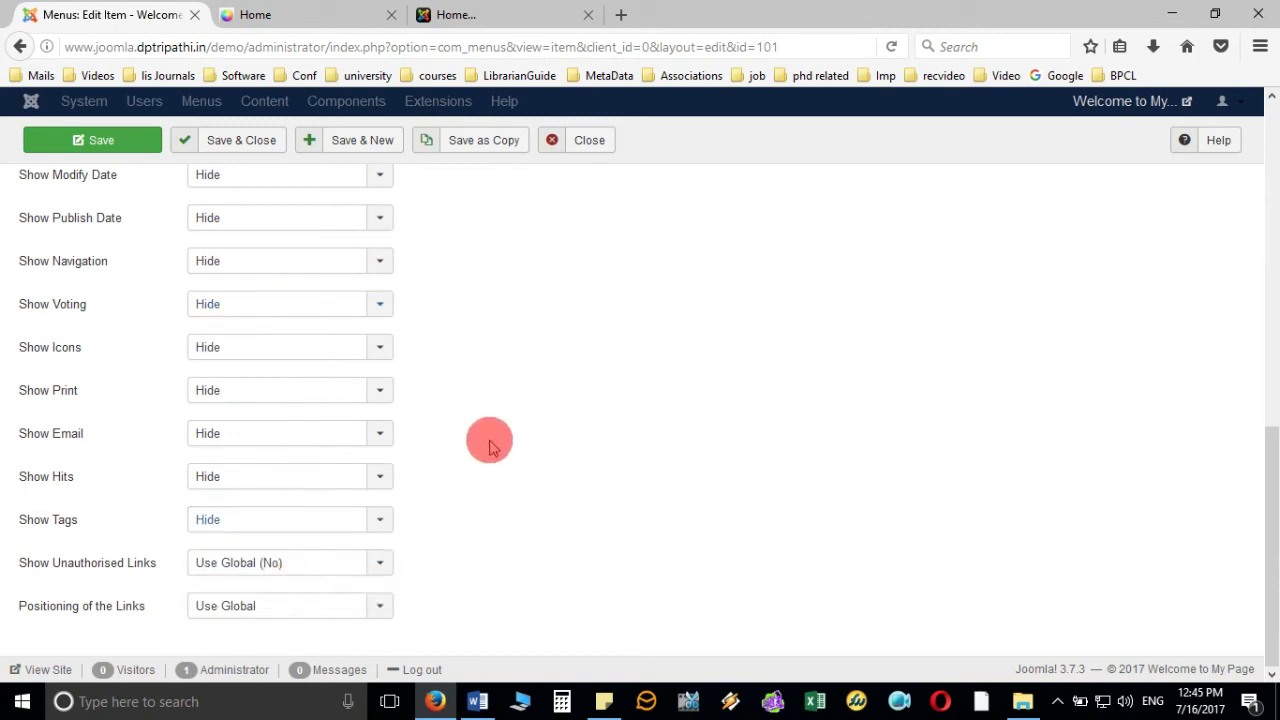
- Set Show Unauthorised Links to No for the Home menu item, and save and close the item
click(320, 563)
click(300, 632)
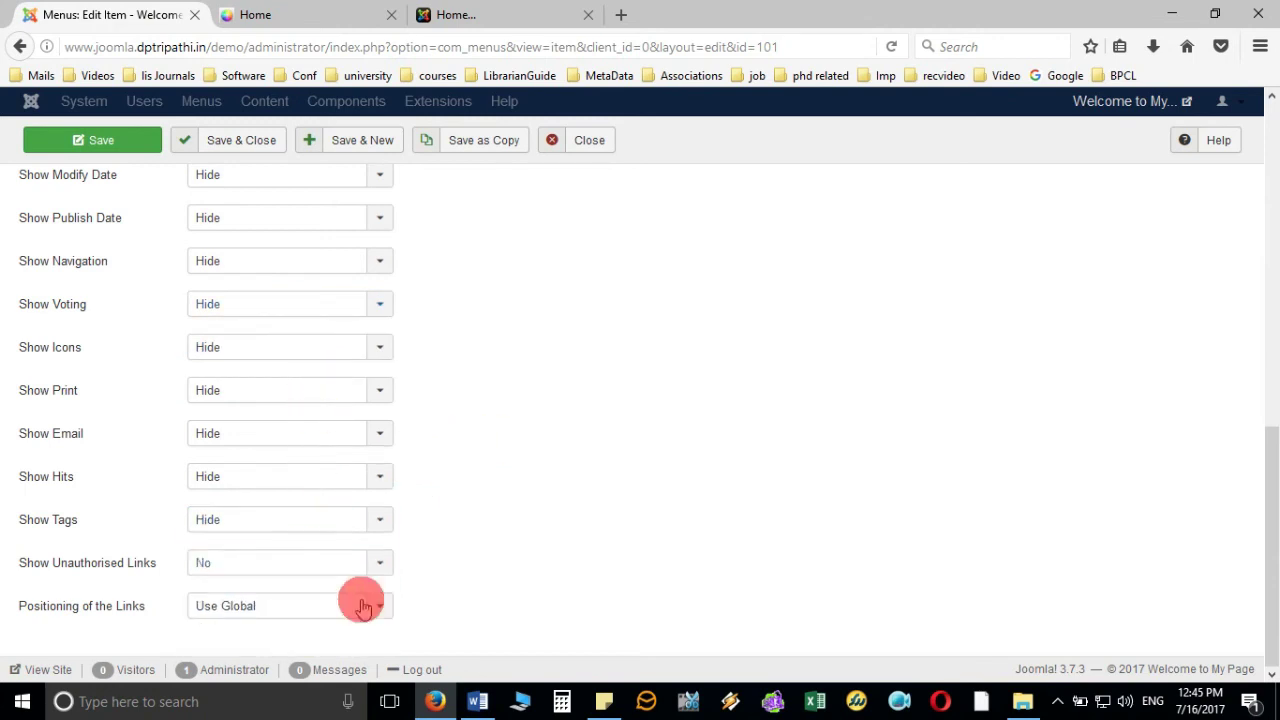
scroll(487, 505, up, 8)
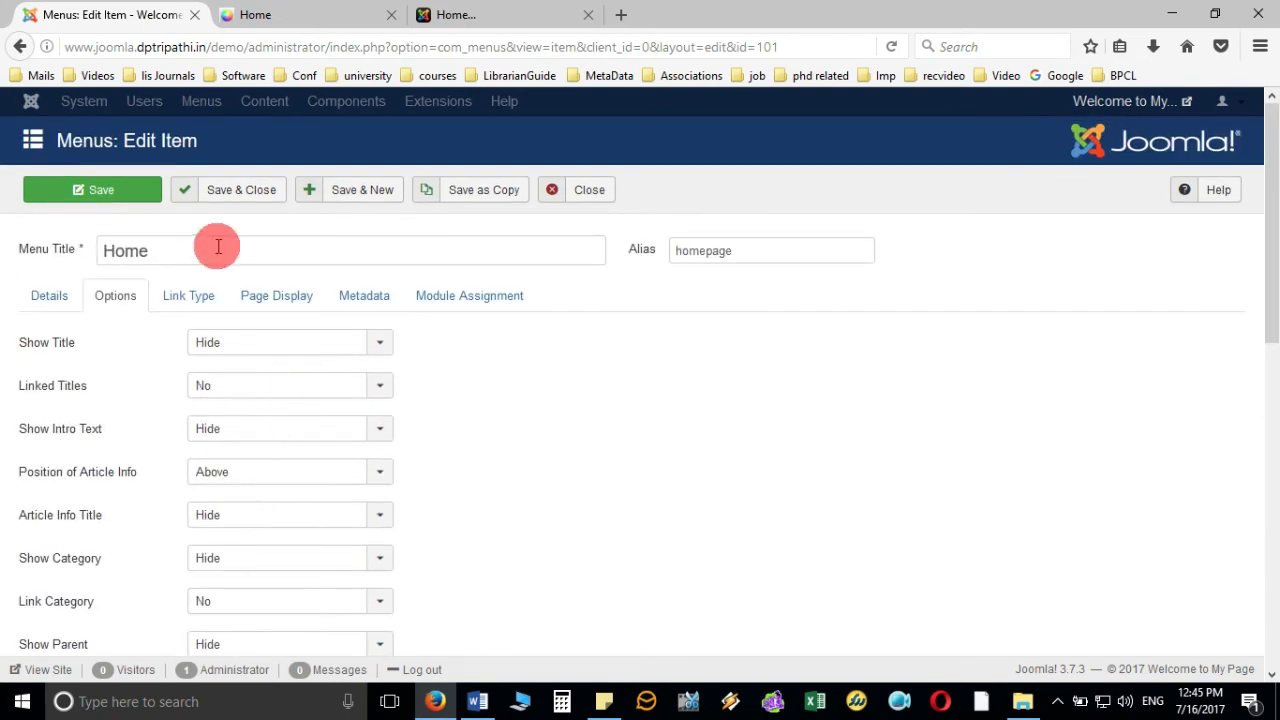
click(263, 197)
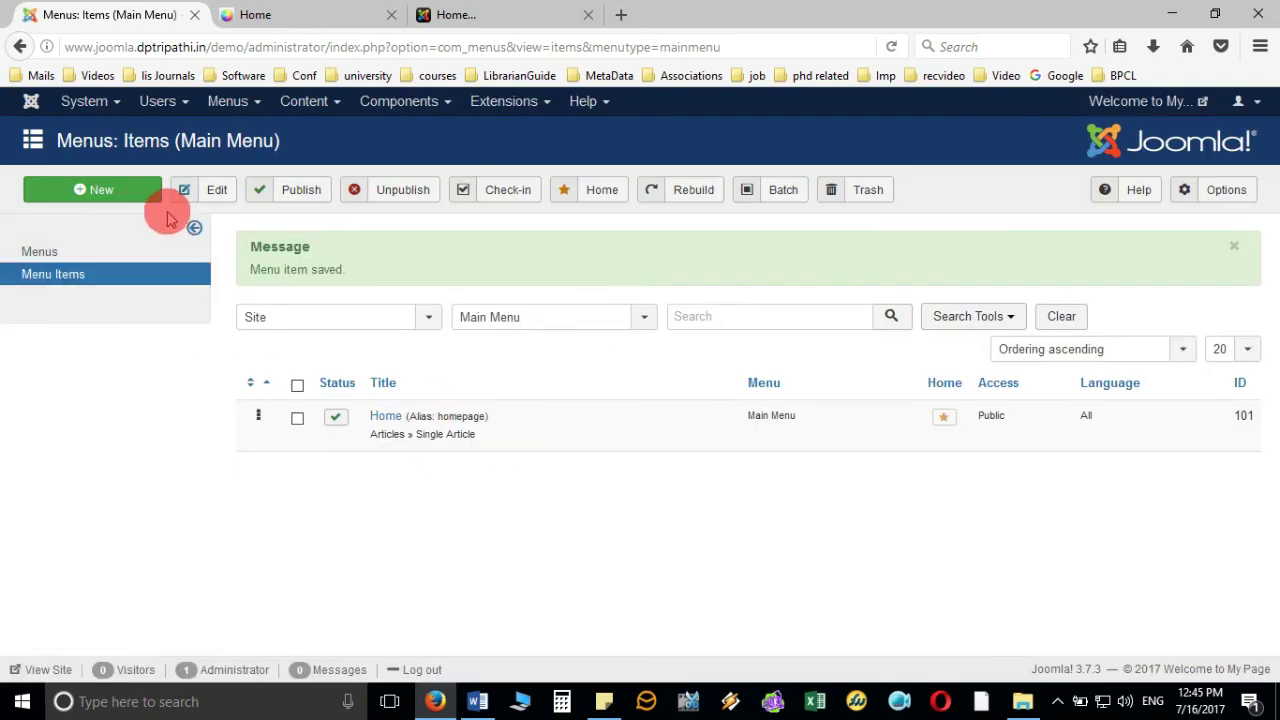
- Check the planned main menu list in Word and, back in Joomla in Firefox, create a new Main Menu item titled About Library
click(480, 703)
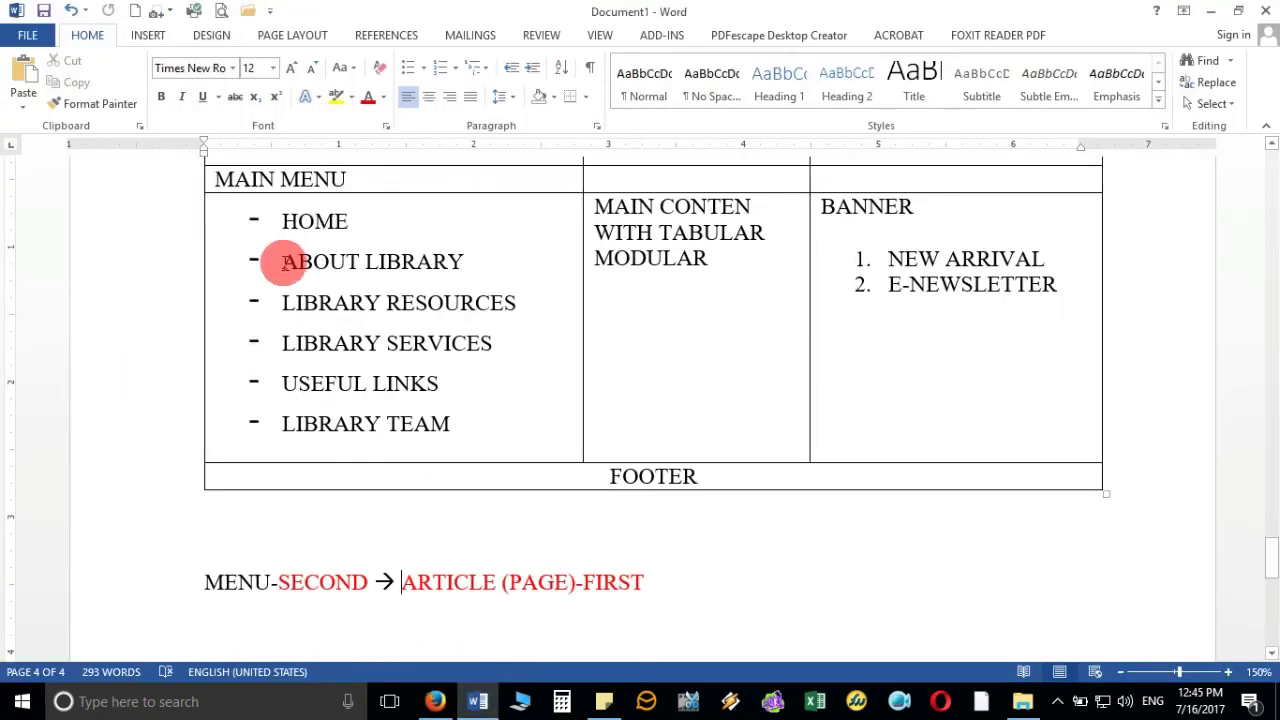
click(435, 703)
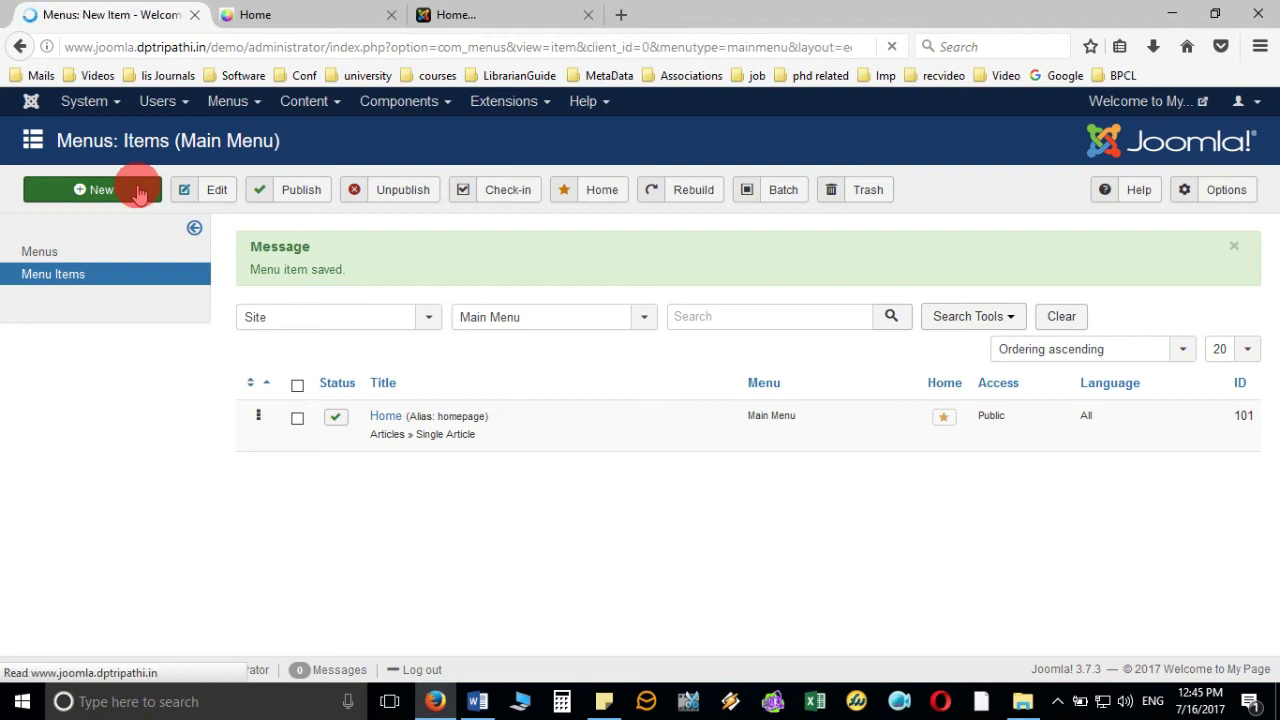
click(420, 253)
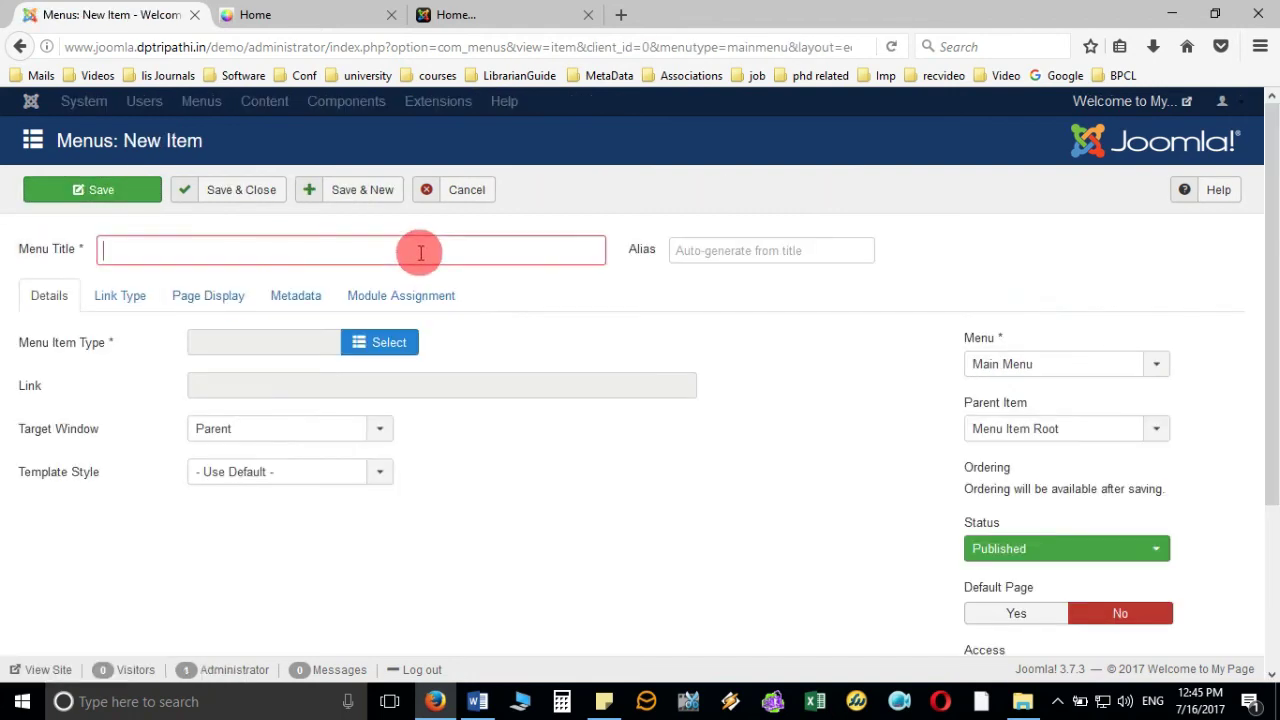
text(A)
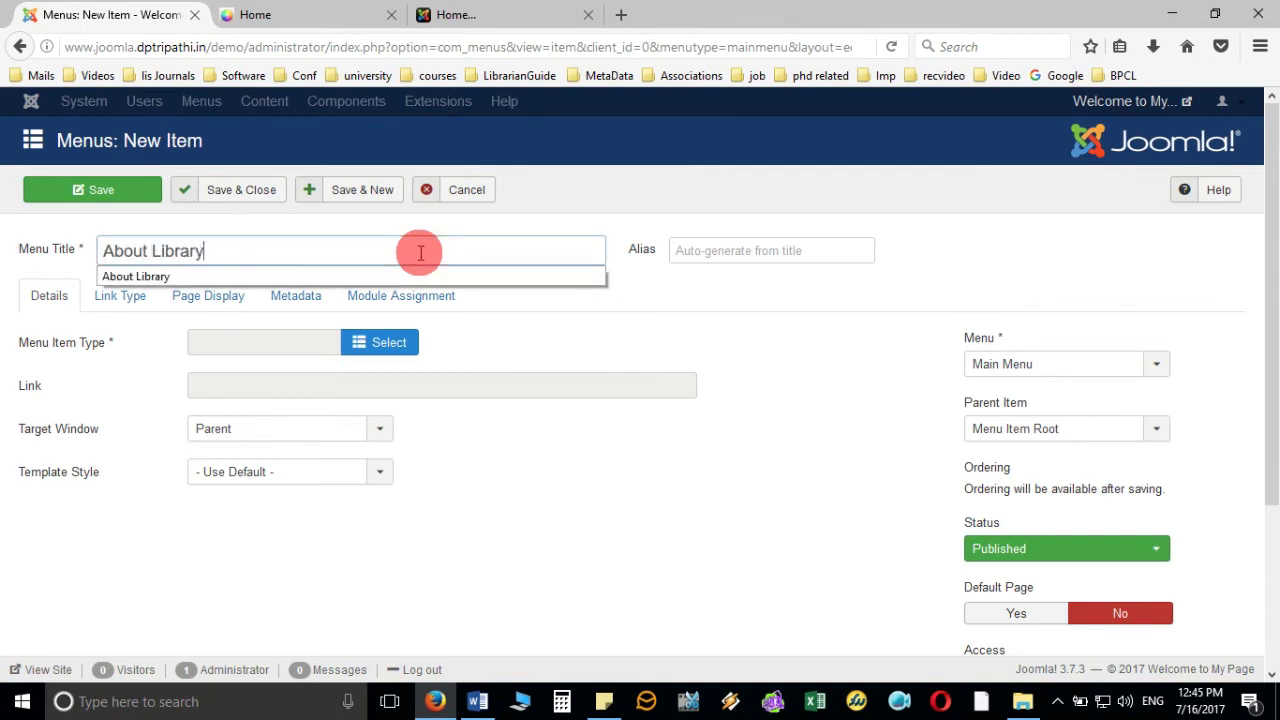
text(bout Library)
key(Down)
key(Return)
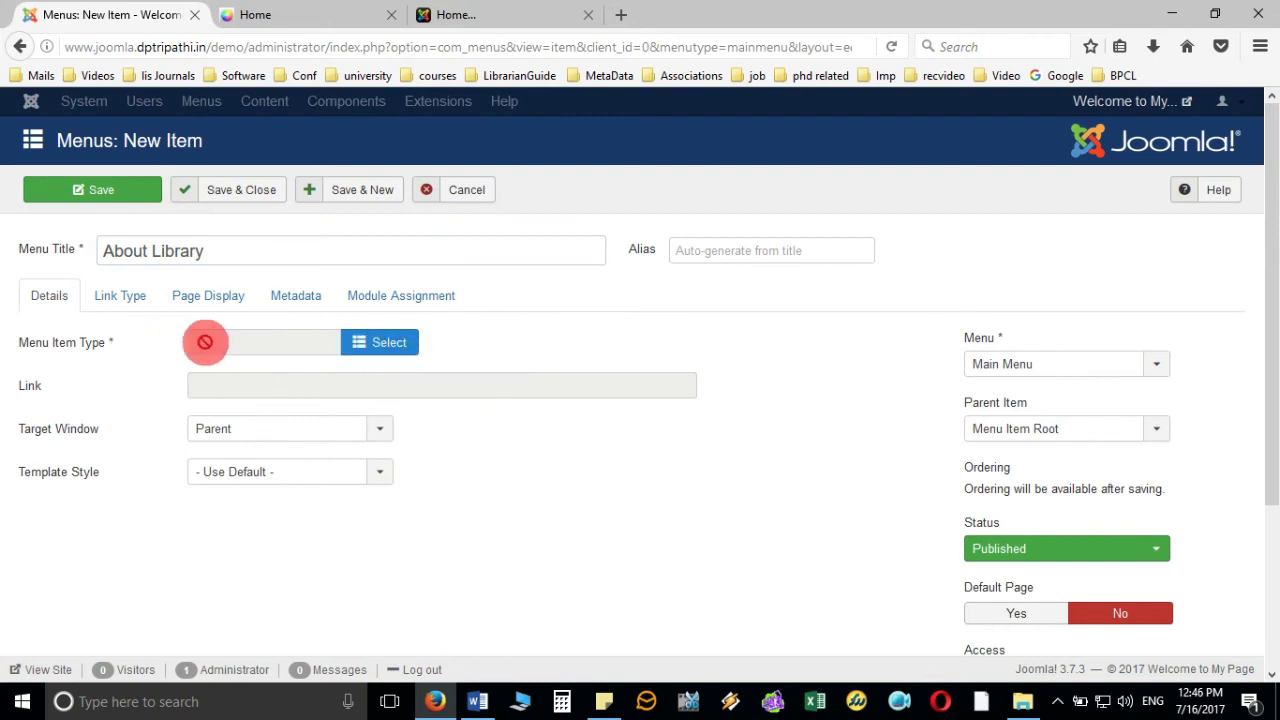
- Set the menu item type to Single Article and select the About Library article for it
mouse_move(80, 256)
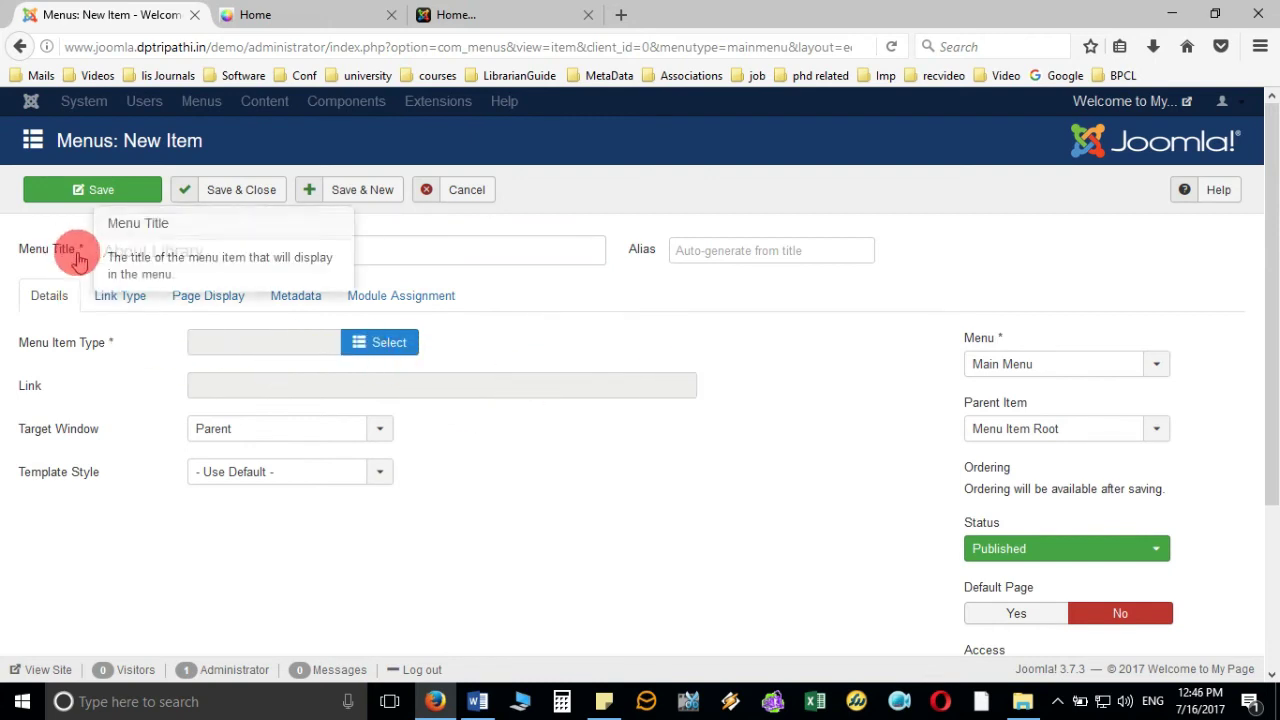
click(391, 352)
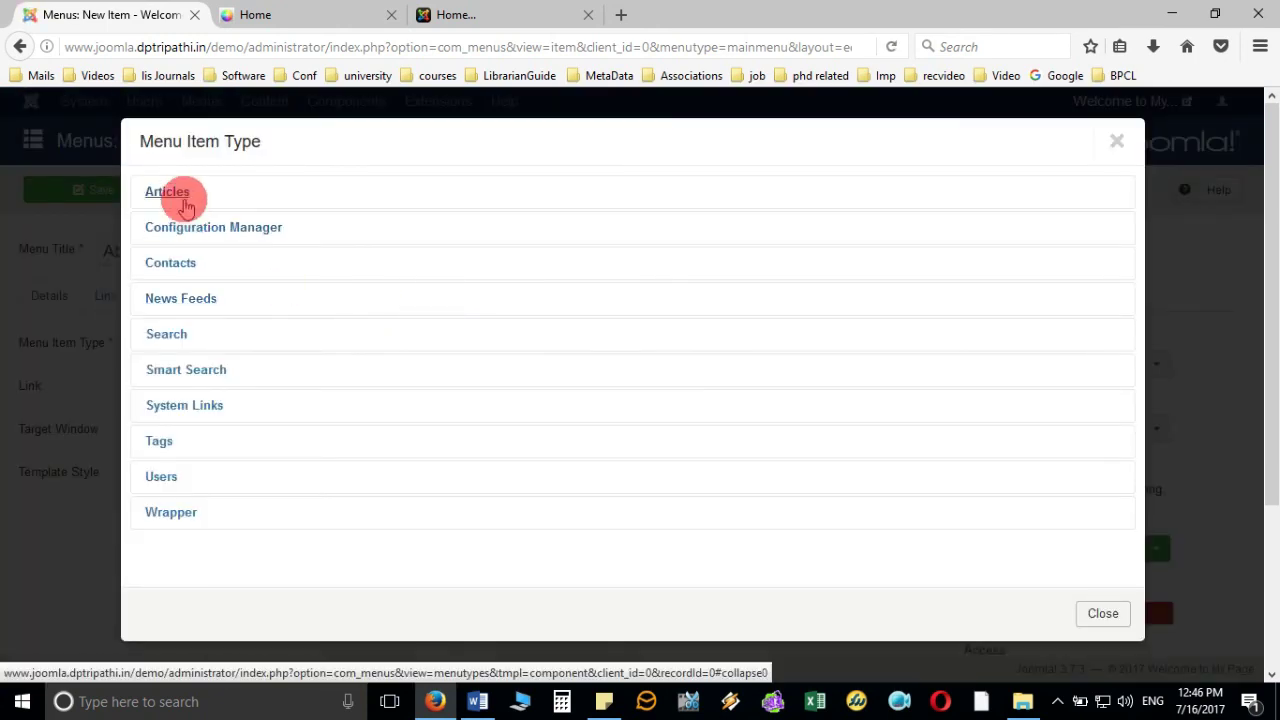
click(172, 192)
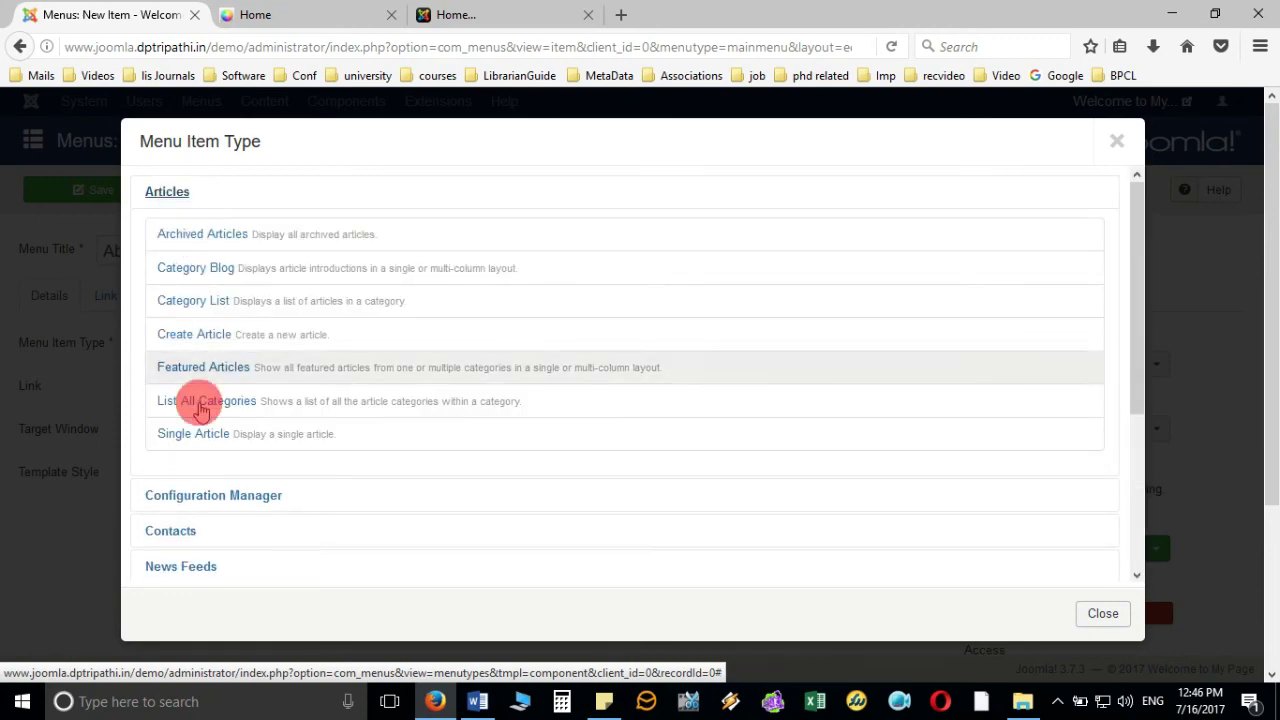
click(195, 434)
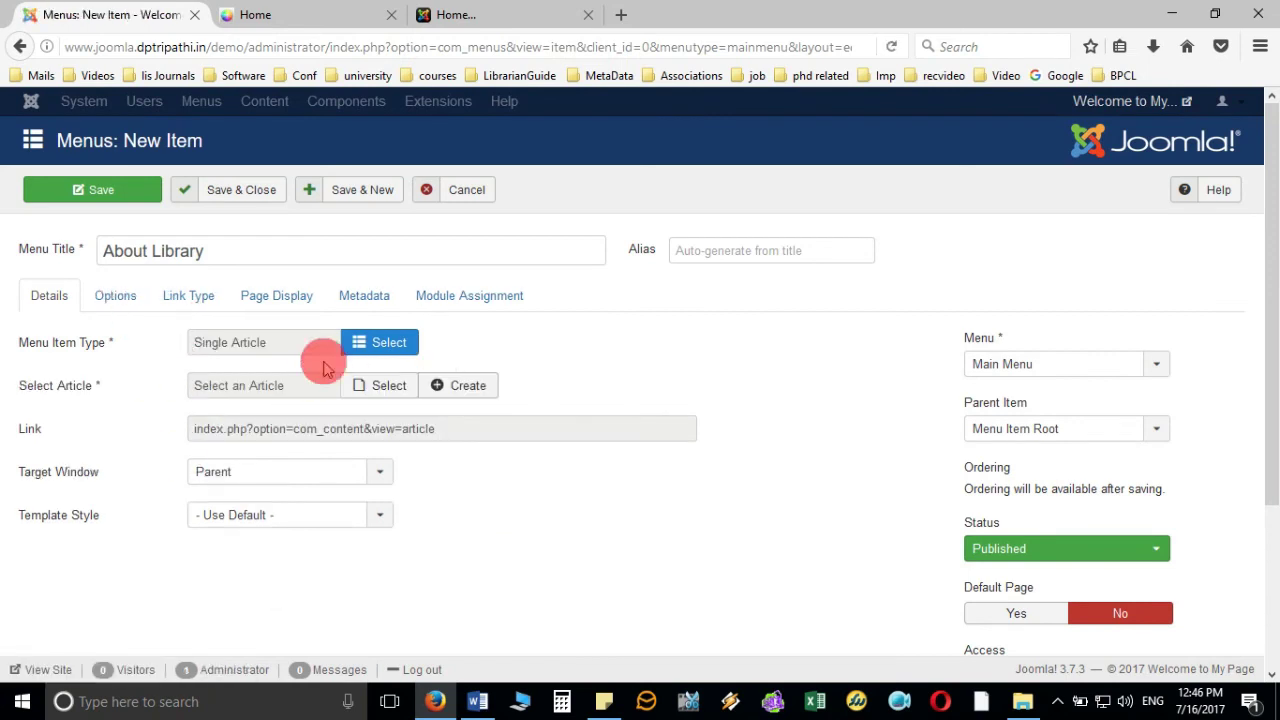
click(389, 388)
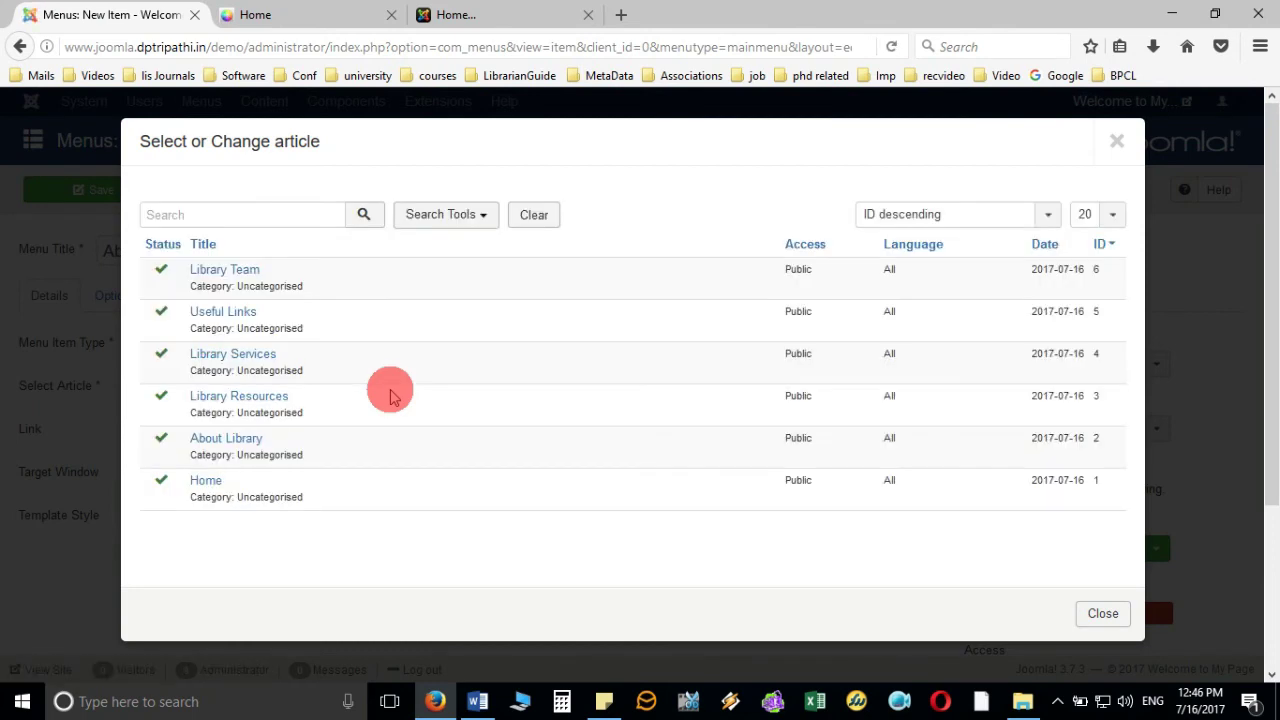
click(228, 452)
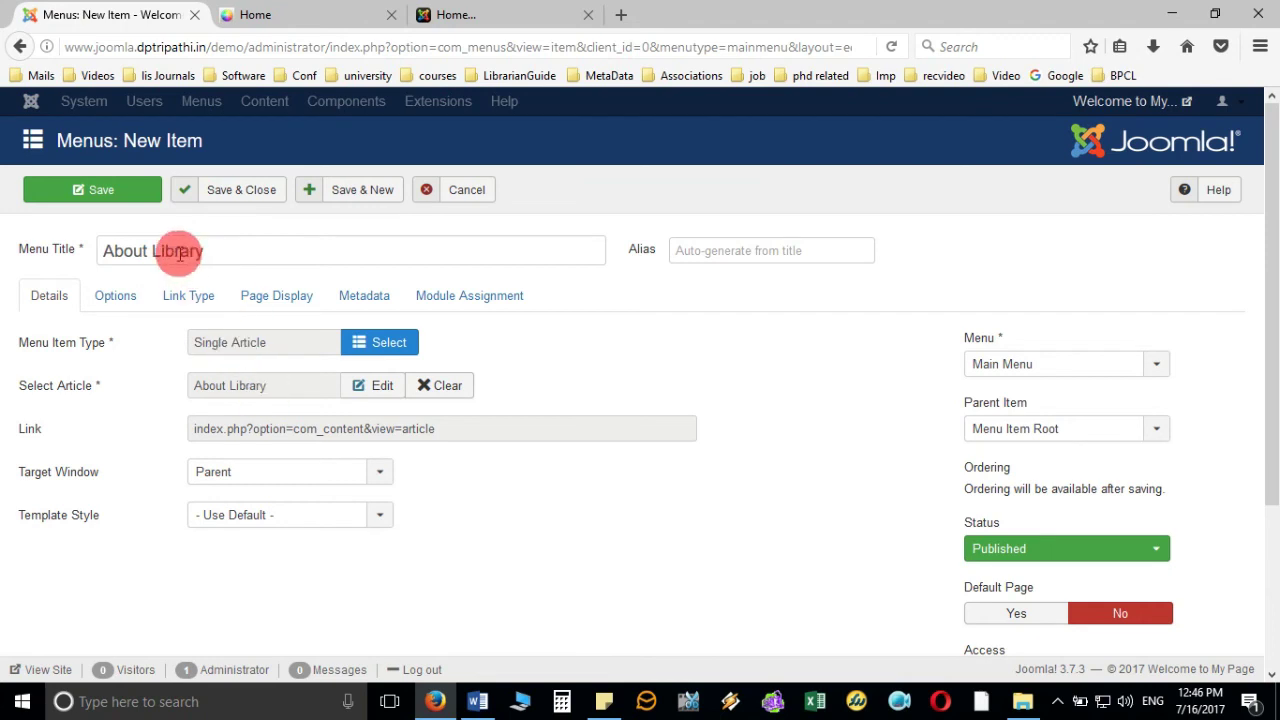
- In the About Library item's options, set Show Title to Hide, Linked Titles to No, and Show Intro Text to Hide
click(130, 295)
click(335, 348)
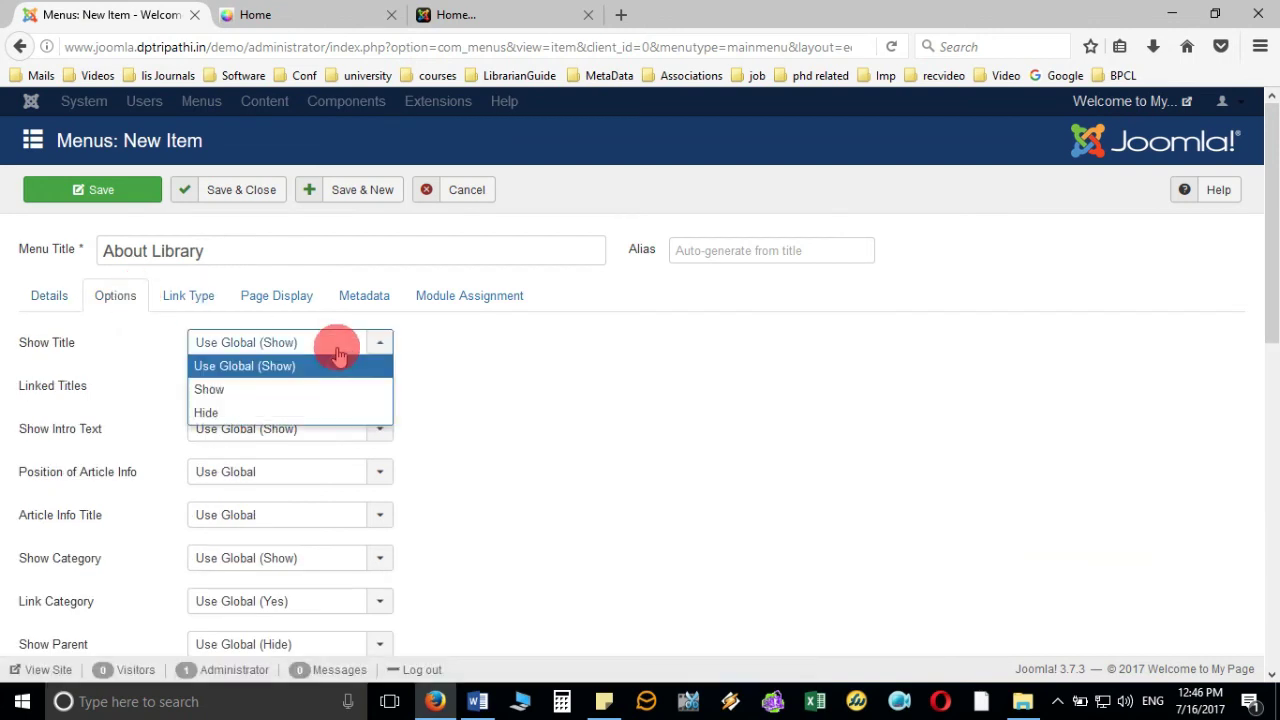
click(320, 412)
click(330, 392)
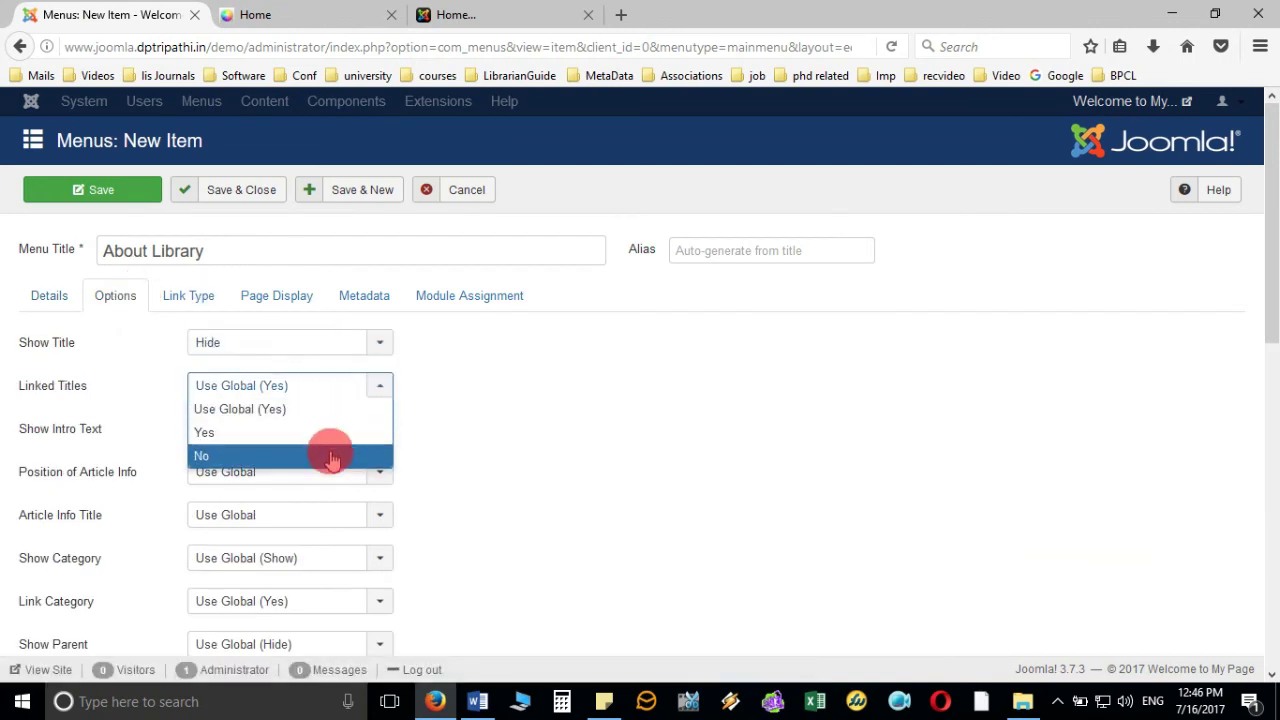
click(332, 458)
click(329, 426)
click(329, 499)
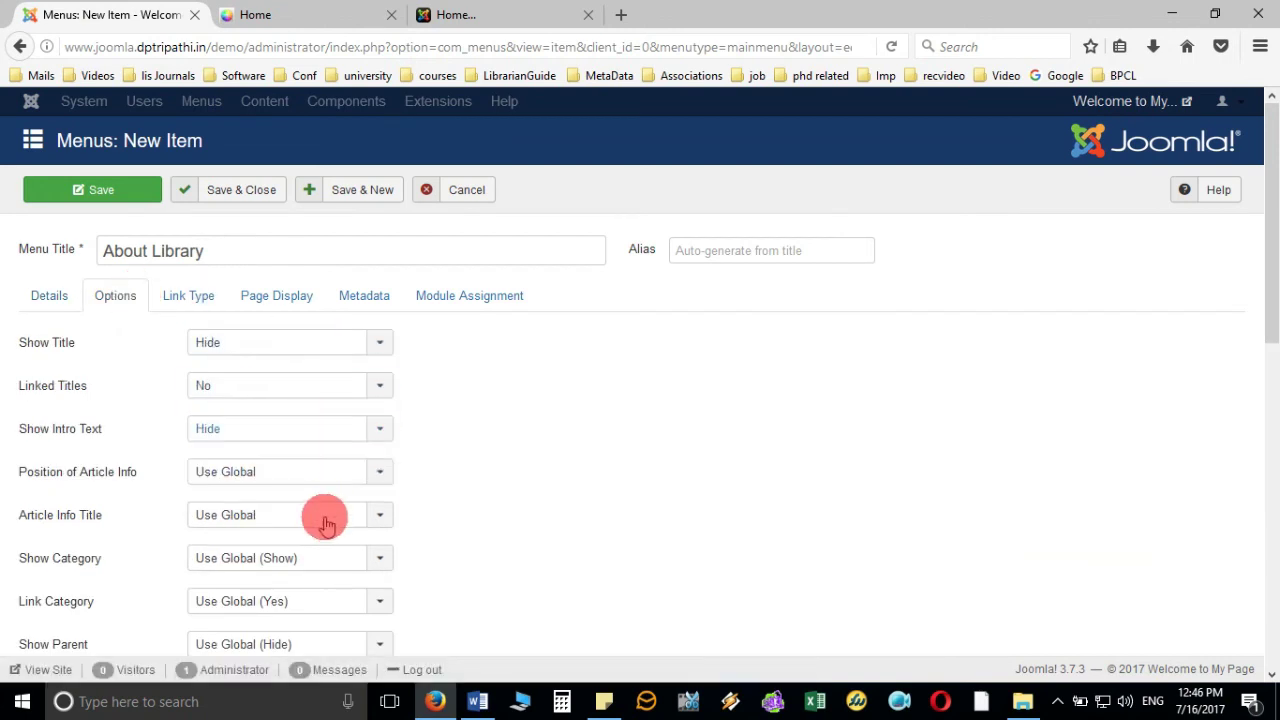
- Set Article Info Title and Show Category to Hide, and Link Category to No
click(329, 518)
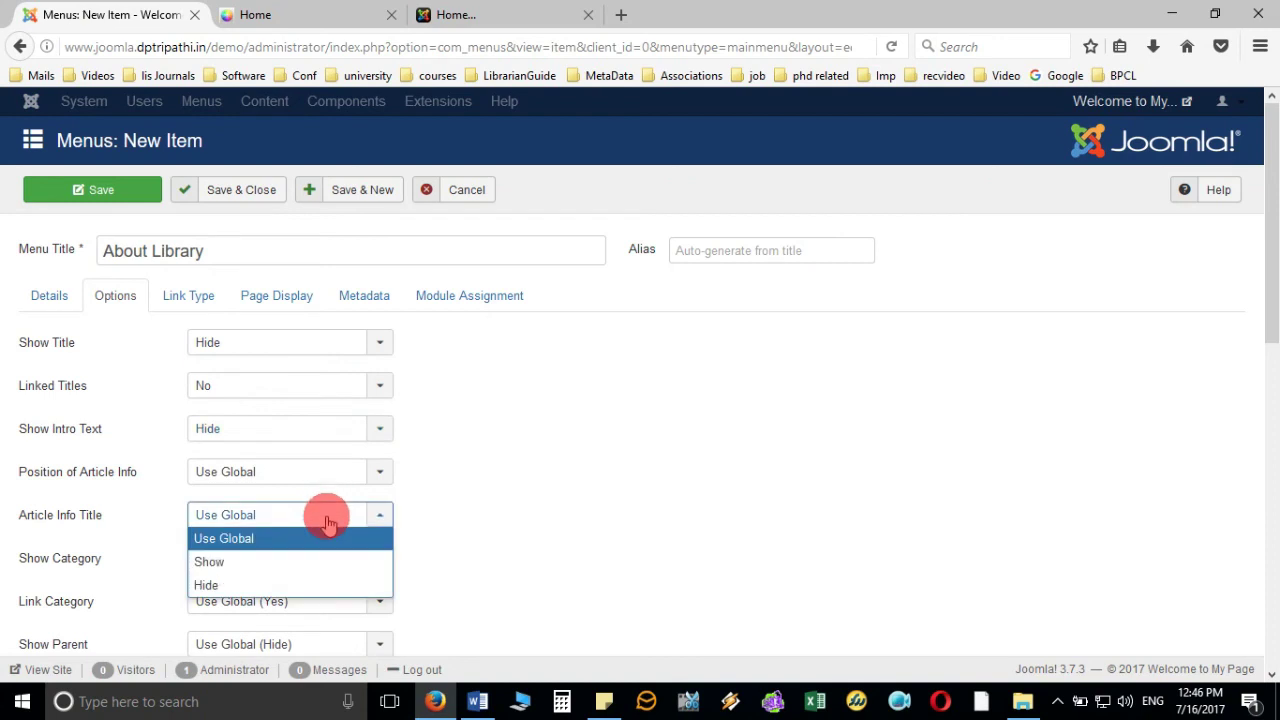
click(320, 586)
scroll(471, 431, down, 3)
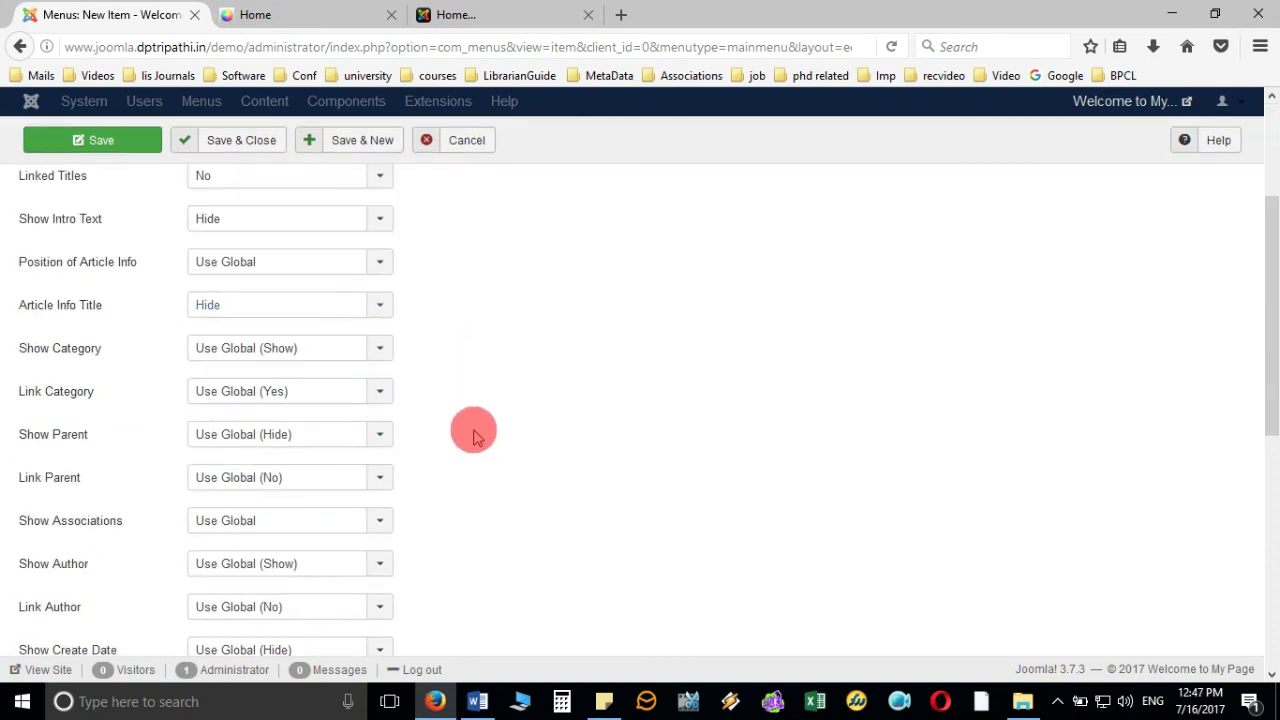
click(343, 344)
click(329, 412)
click(329, 390)
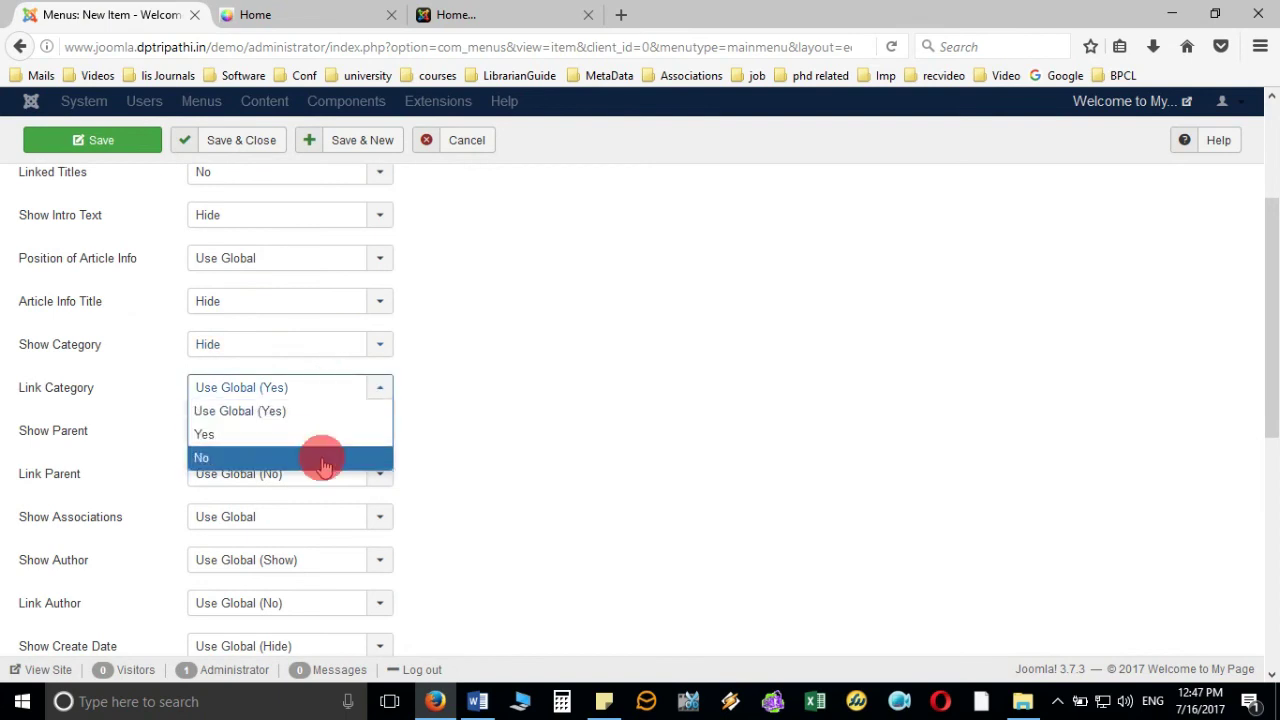
click(323, 458)
- Set Show Parent to Hide, Link Parent to No, and Show Associations to Hide for the About Library item
click(326, 442)
click(310, 500)
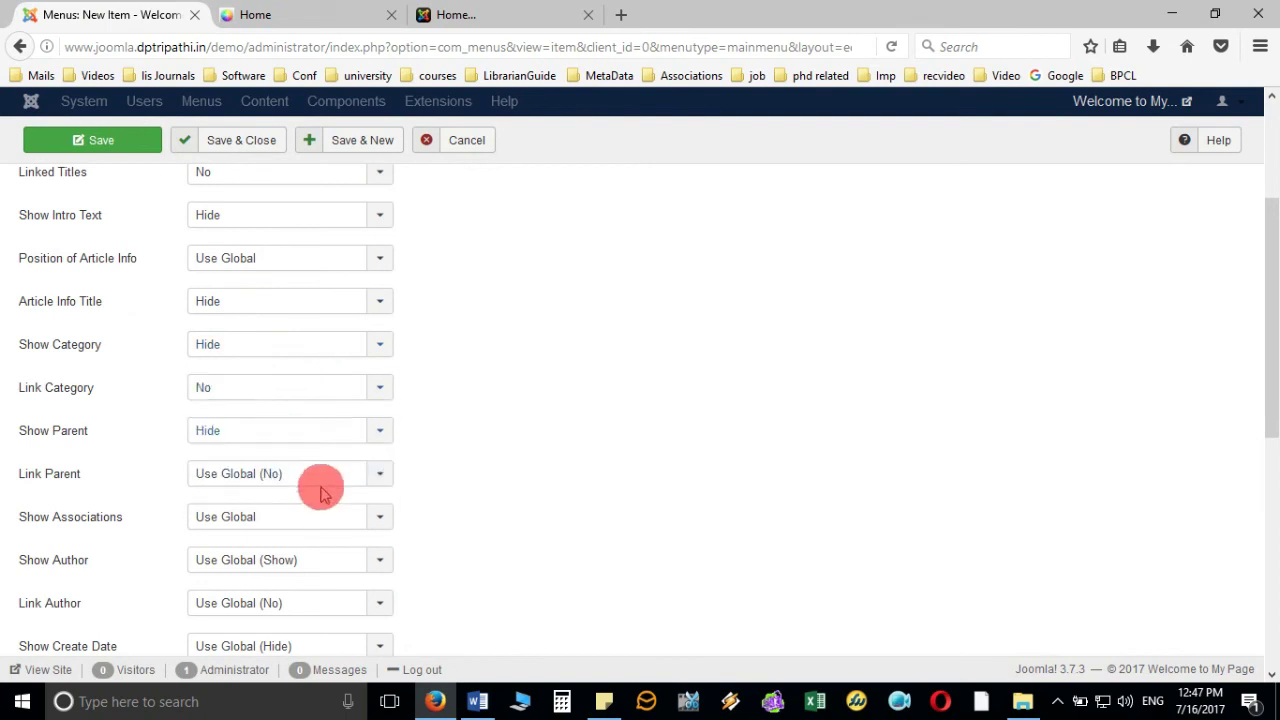
click(321, 476)
click(321, 544)
scroll(443, 457, down, 3)
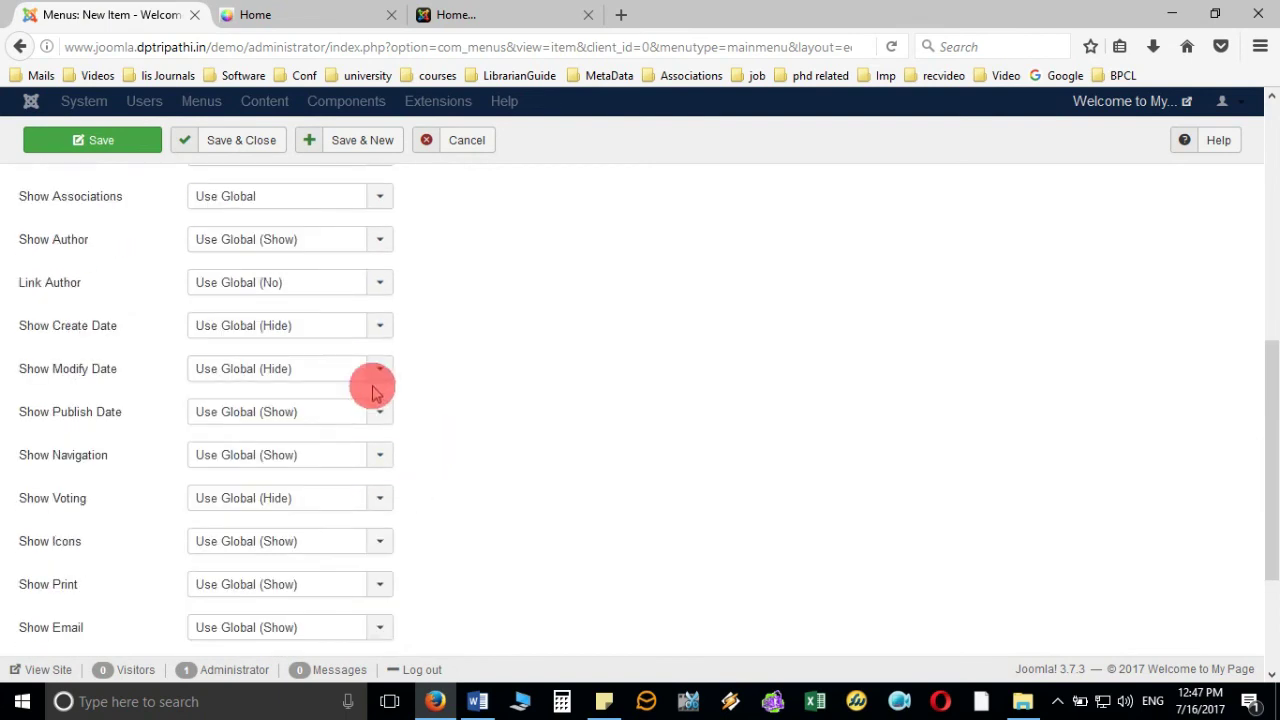
click(323, 198)
click(314, 266)
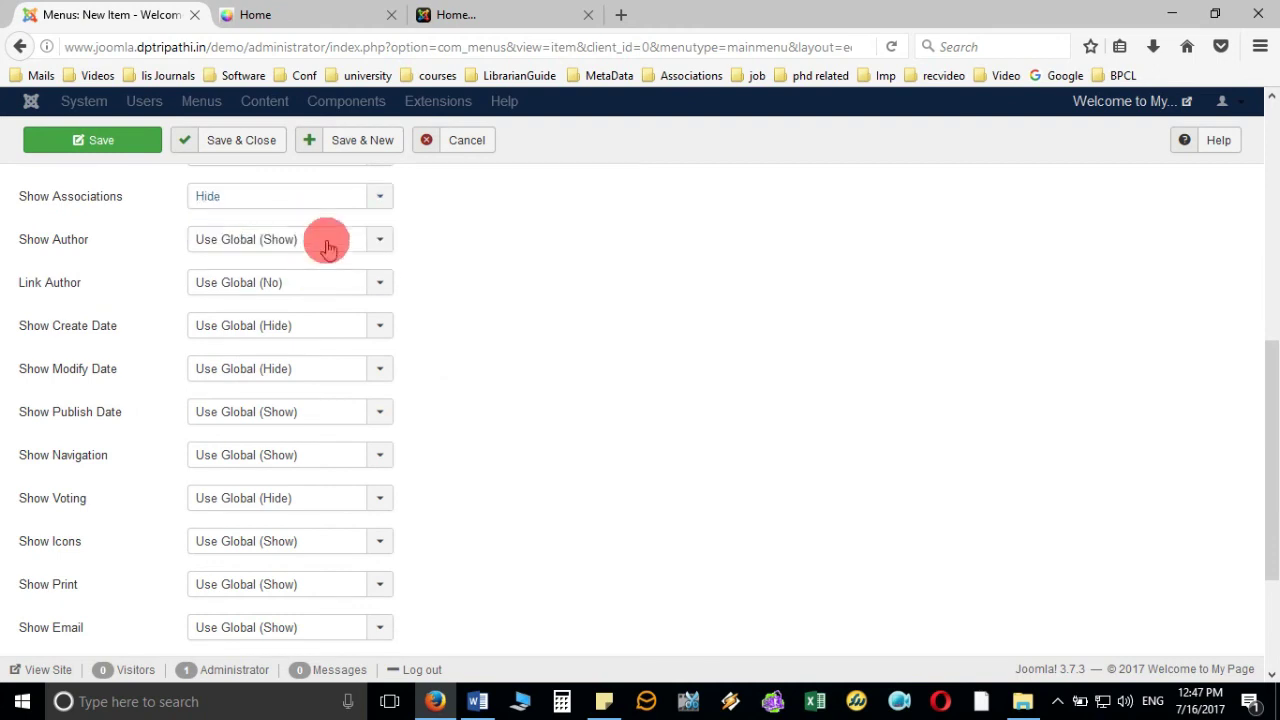
- Set Show Author to Hide, Link Author to No, and both Show Create Date and Show Modify Date to Hide
click(327, 240)
click(326, 310)
click(320, 284)
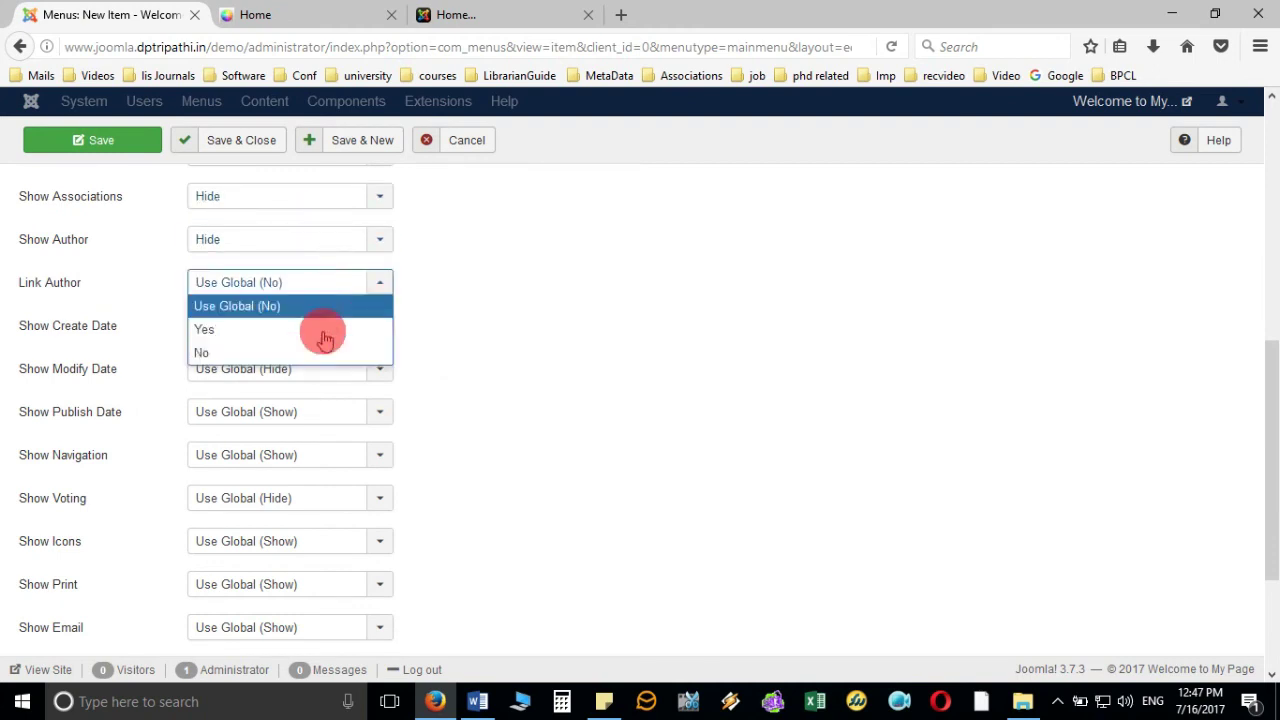
click(318, 352)
click(327, 328)
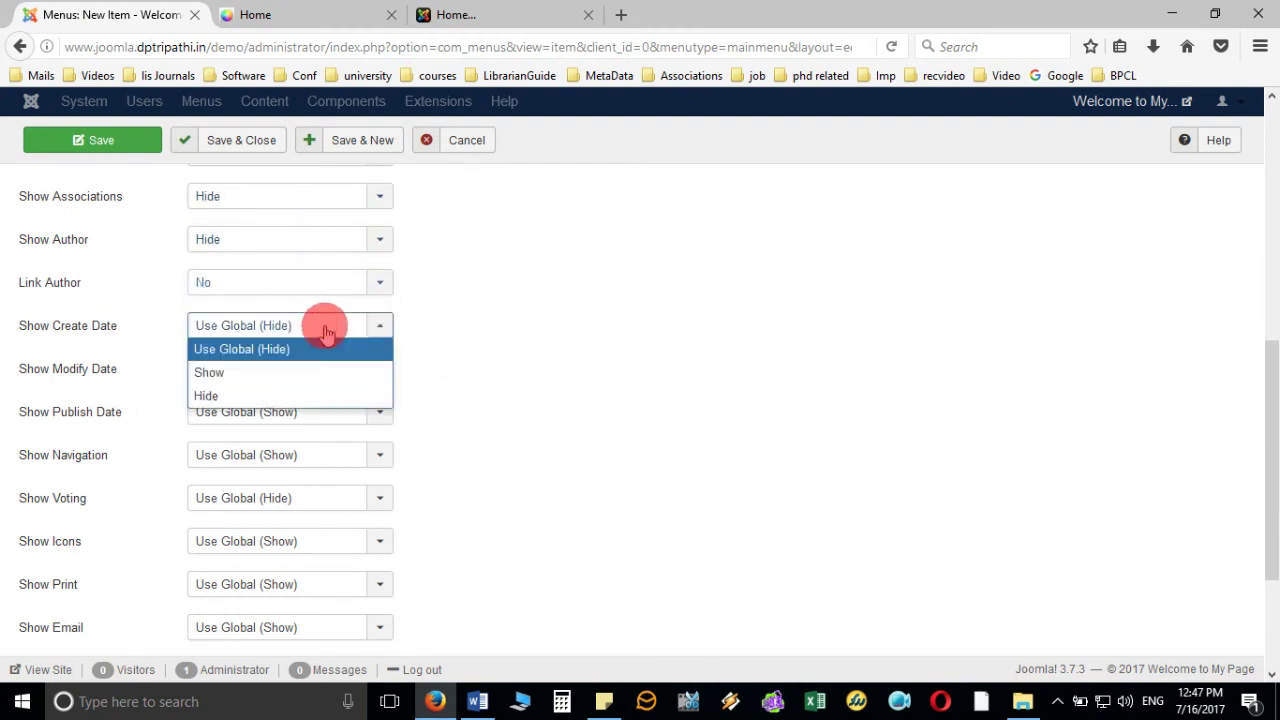
click(321, 398)
click(329, 370)
click(331, 438)
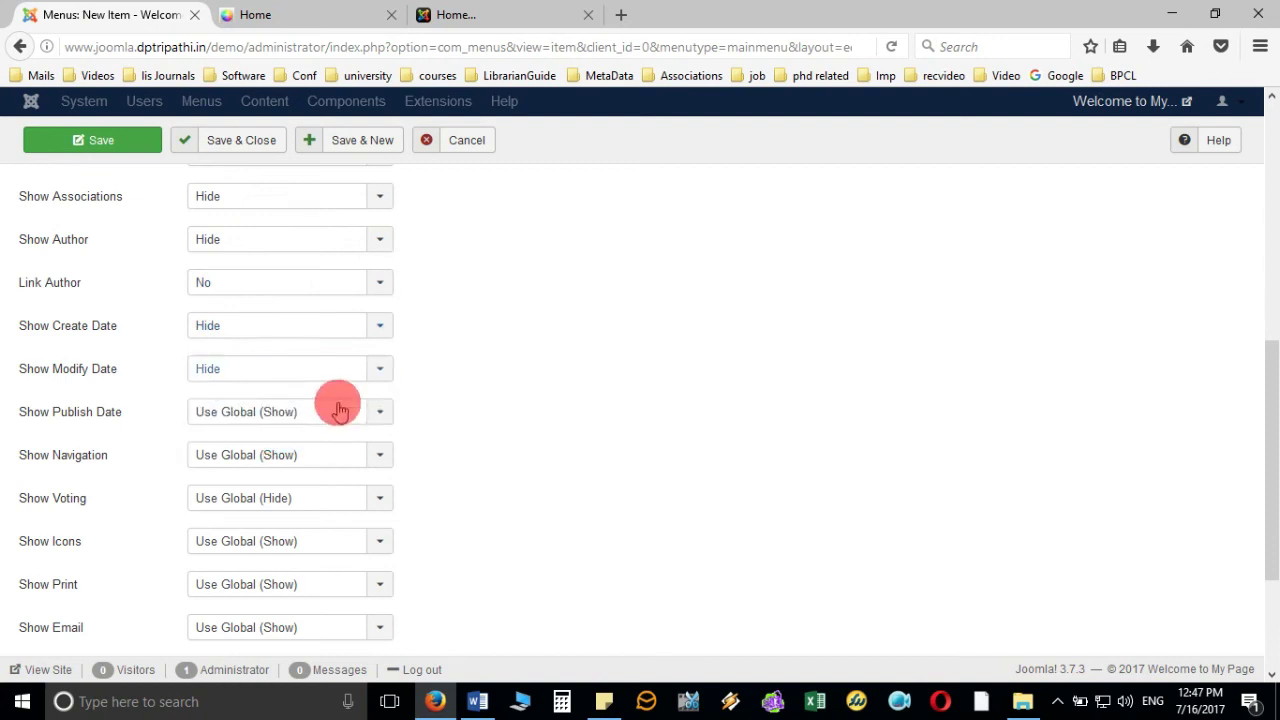
- Set Show Publish Date, Show Navigation and Show Voting to Hide for the About Library item
click(339, 410)
click(336, 481)
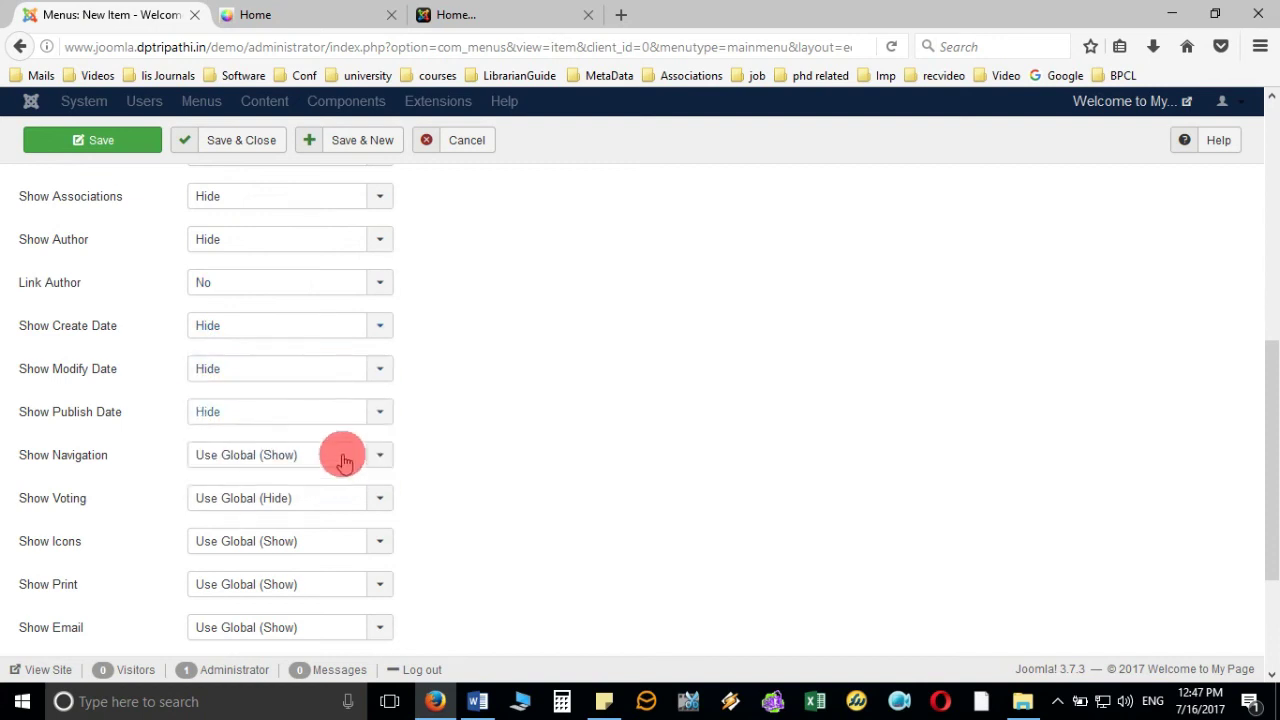
click(343, 461)
click(331, 518)
scroll(440, 395, down, 2)
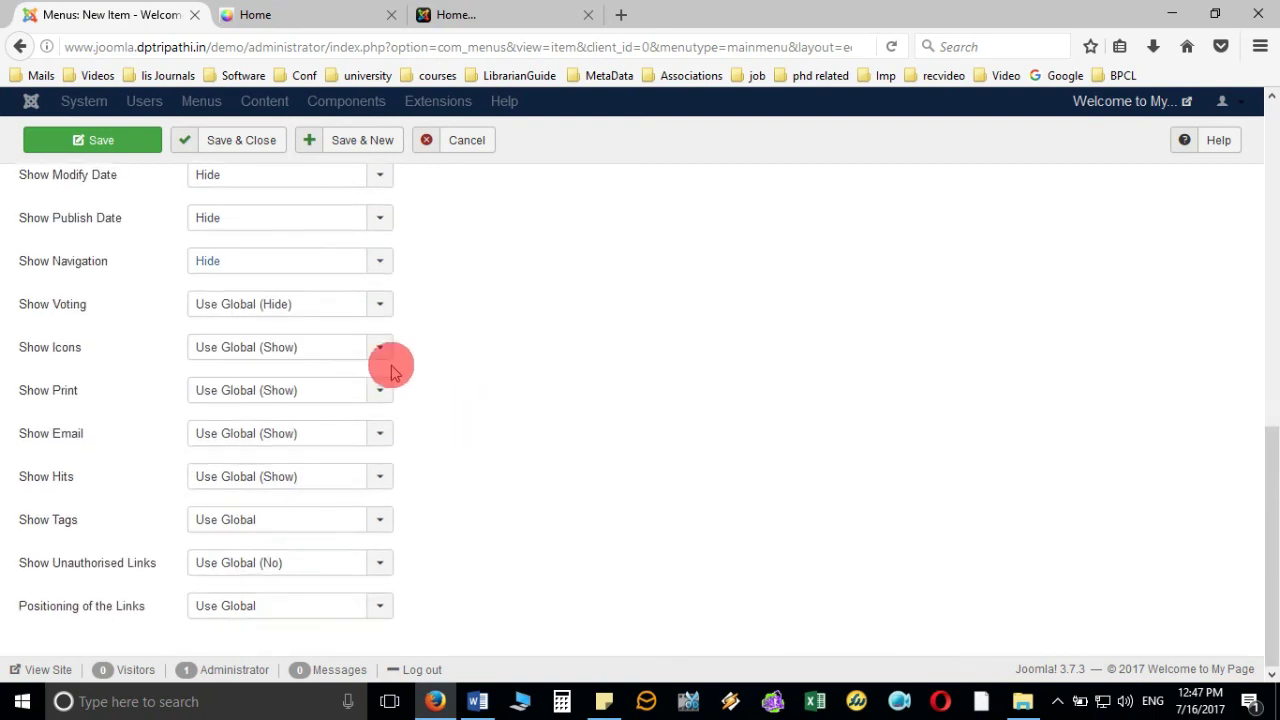
click(337, 306)
click(334, 371)
- Set Show Icons, Show Print, Show Email and Show Hits to Hide
click(336, 352)
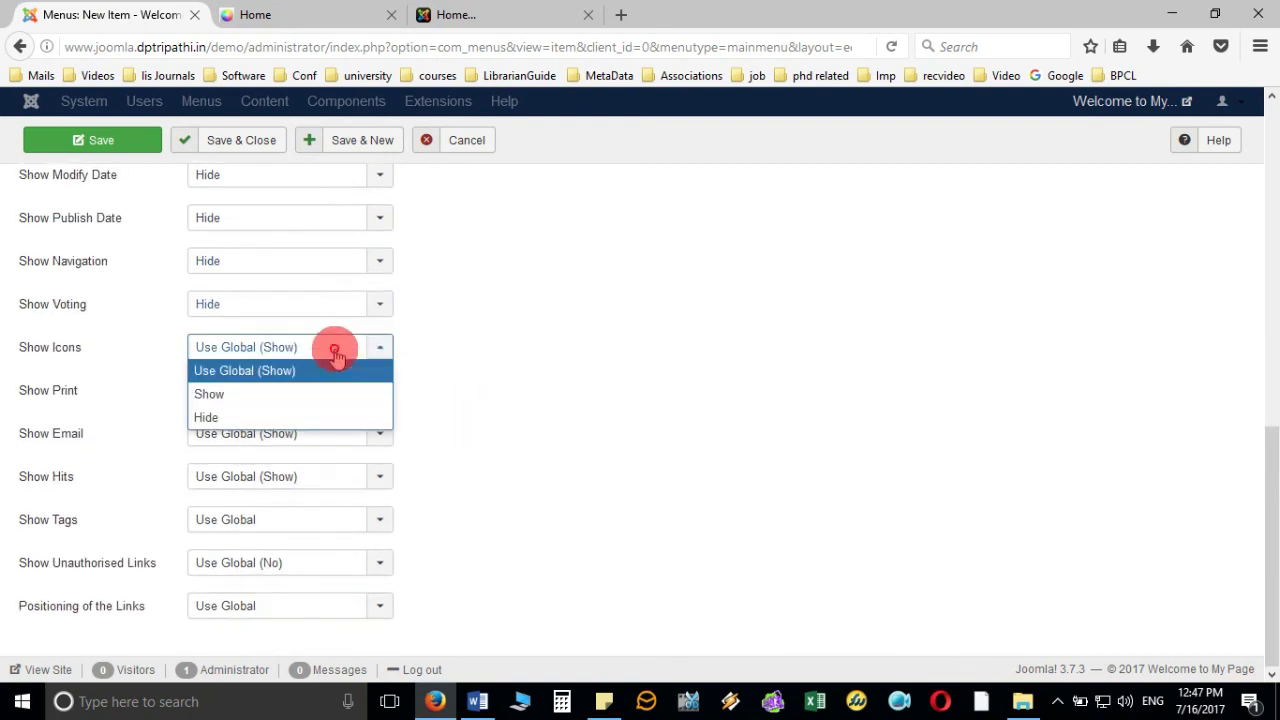
click(340, 417)
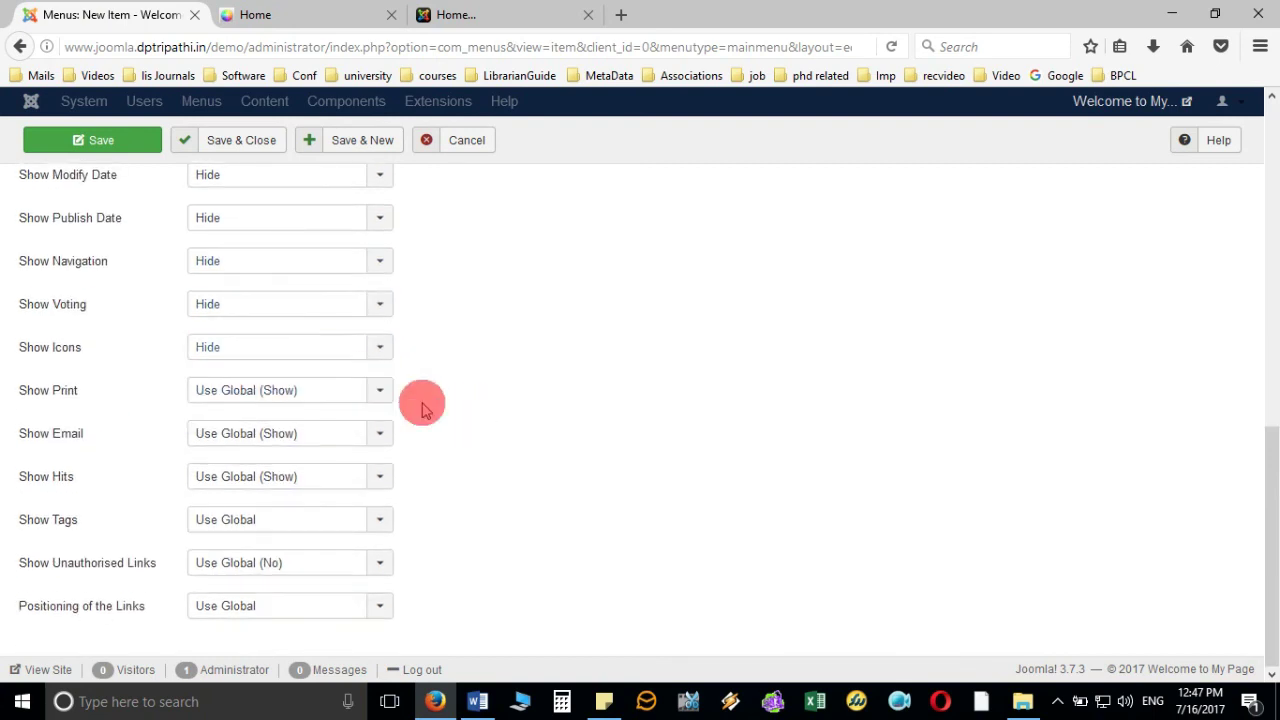
click(336, 390)
click(330, 461)
click(325, 440)
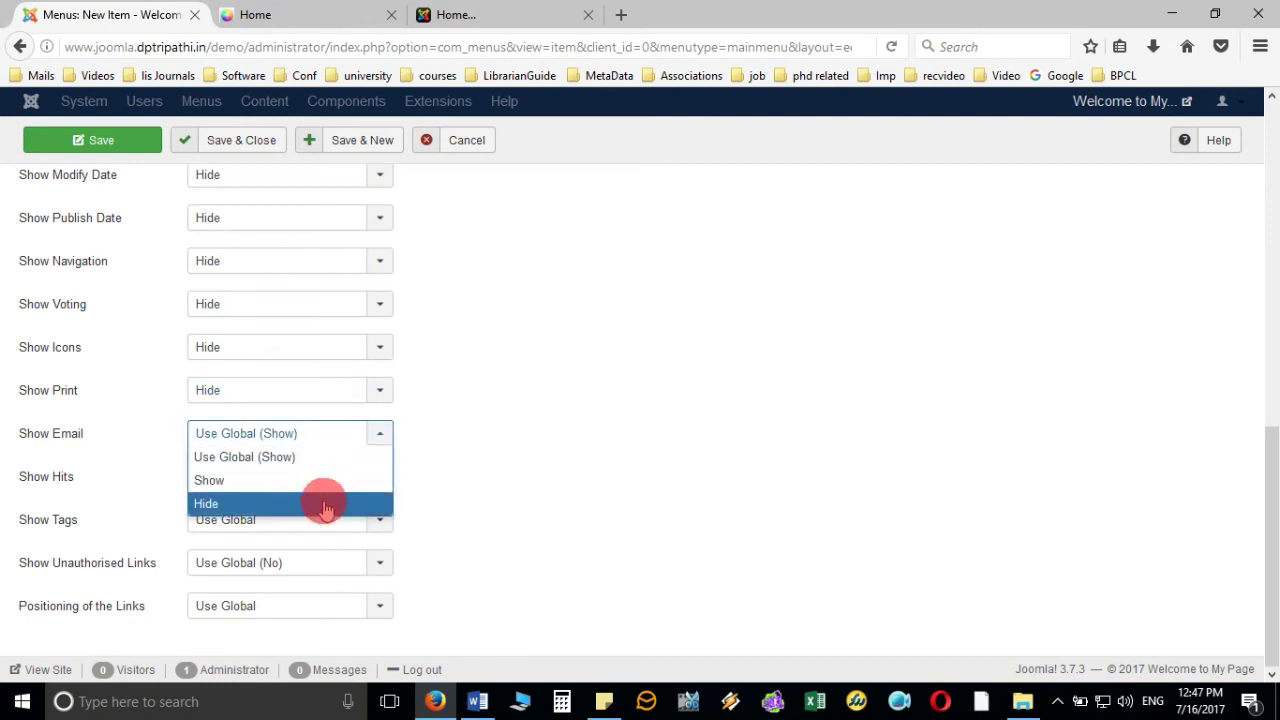
click(323, 506)
click(331, 482)
click(328, 547)
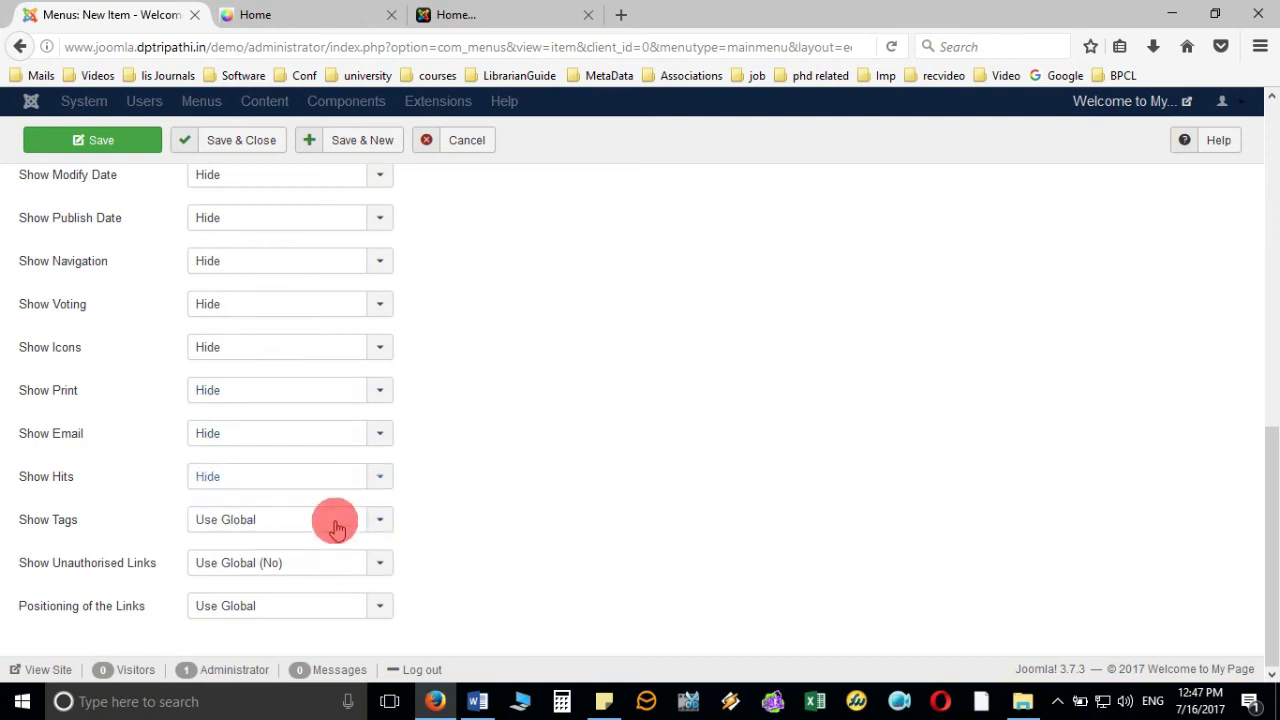
- Set Show Tags to Hide and Show Unauthorised Links to No, and save and close the About Library menu item
click(334, 522)
click(323, 588)
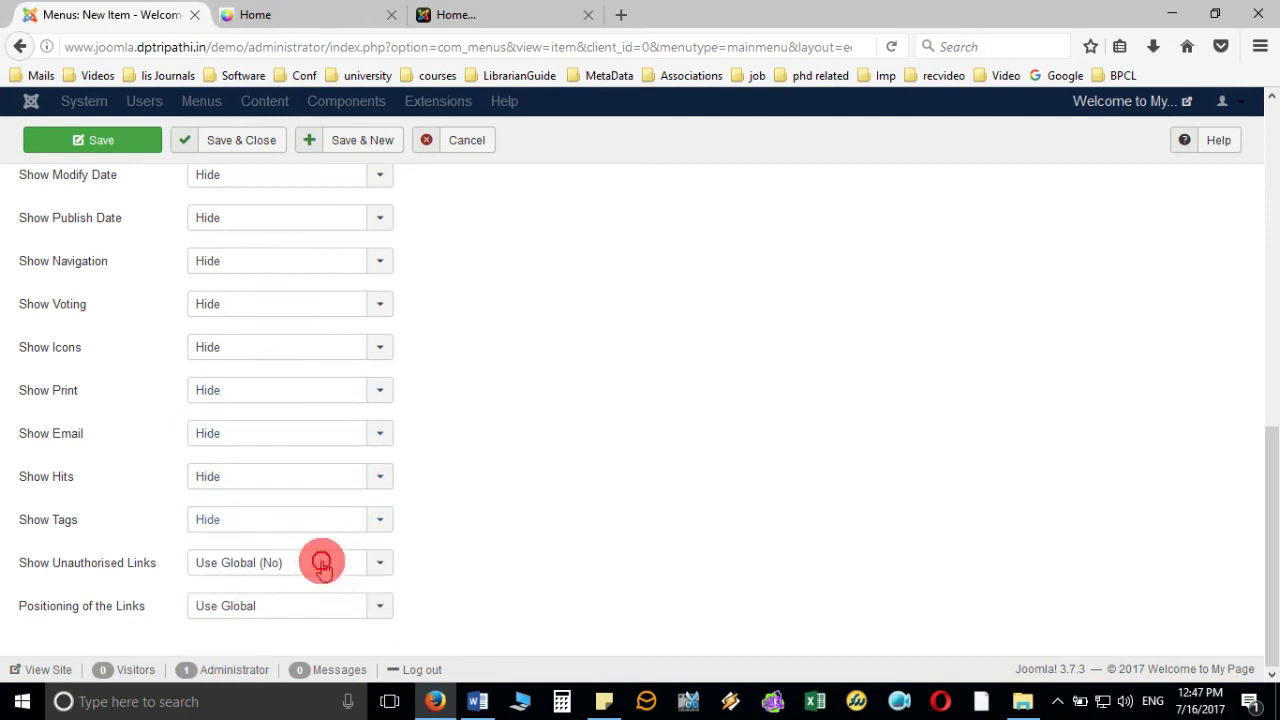
click(322, 563)
click(306, 631)
scroll(465, 515, up, 10)
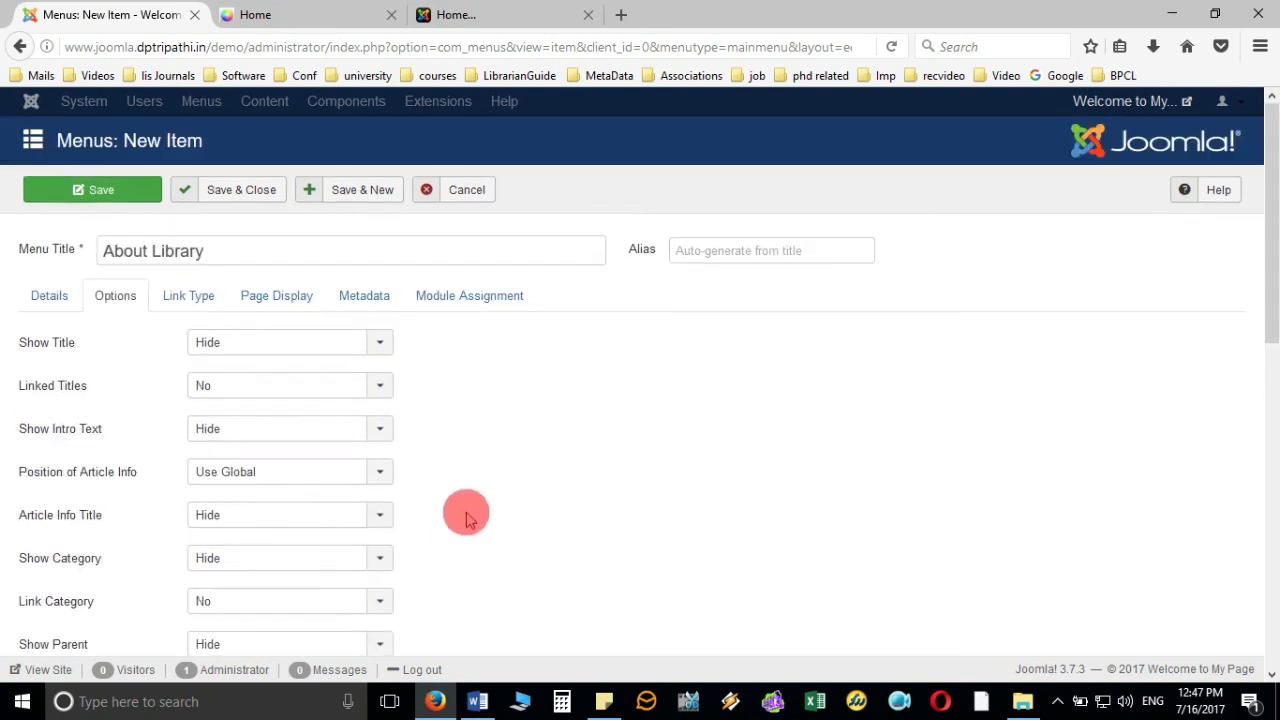
click(268, 190)
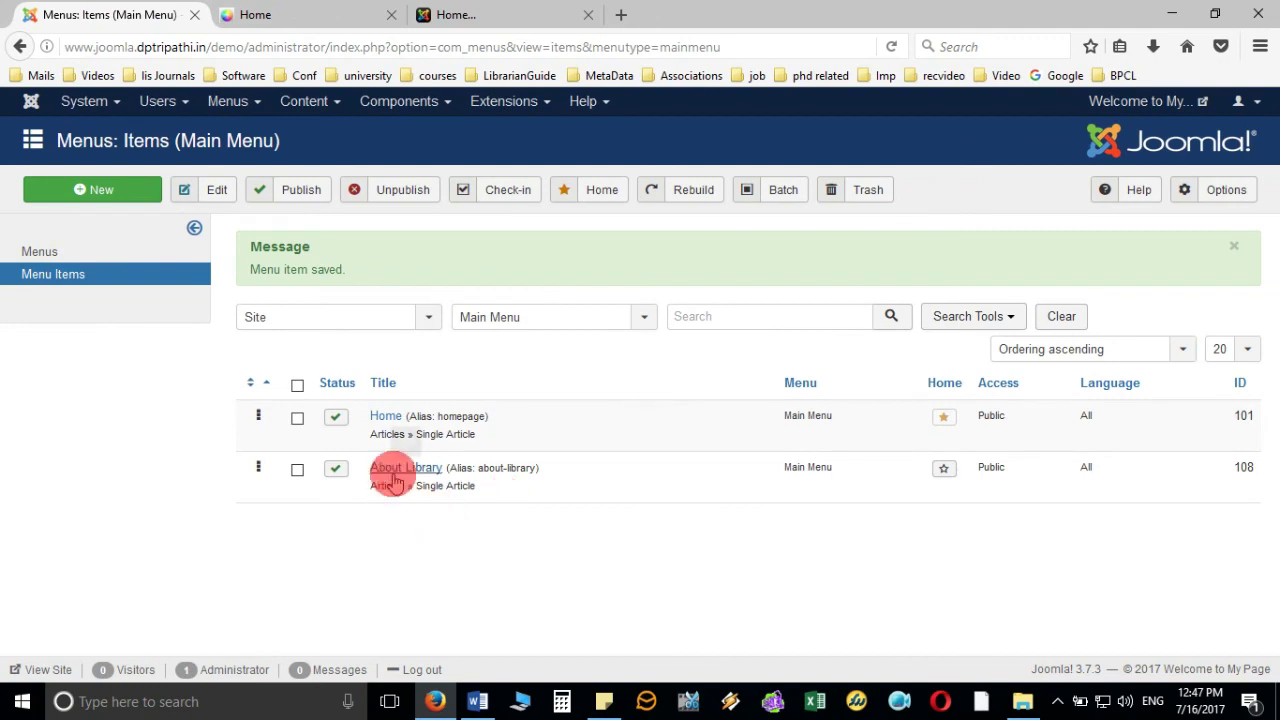
- Review the planned main menu entries in the Word document, then check the Main Menu items list in Joomla in Firefox
click(477, 703)
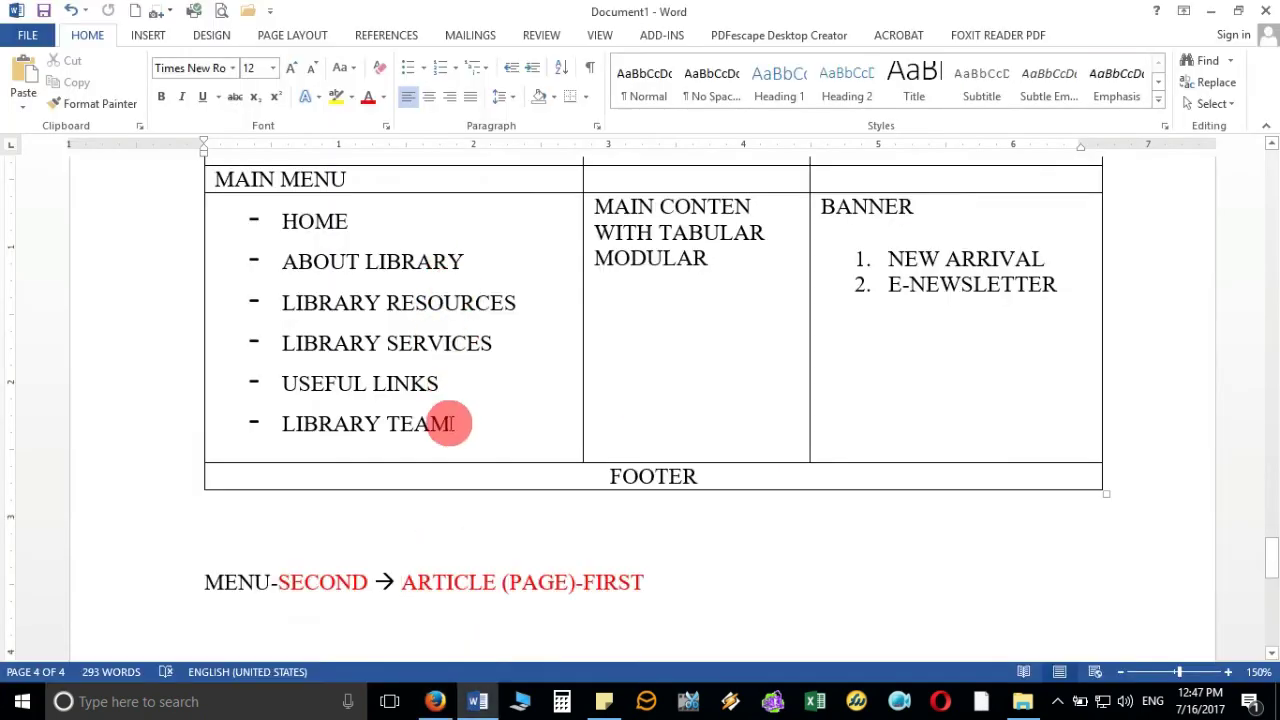
click(437, 703)
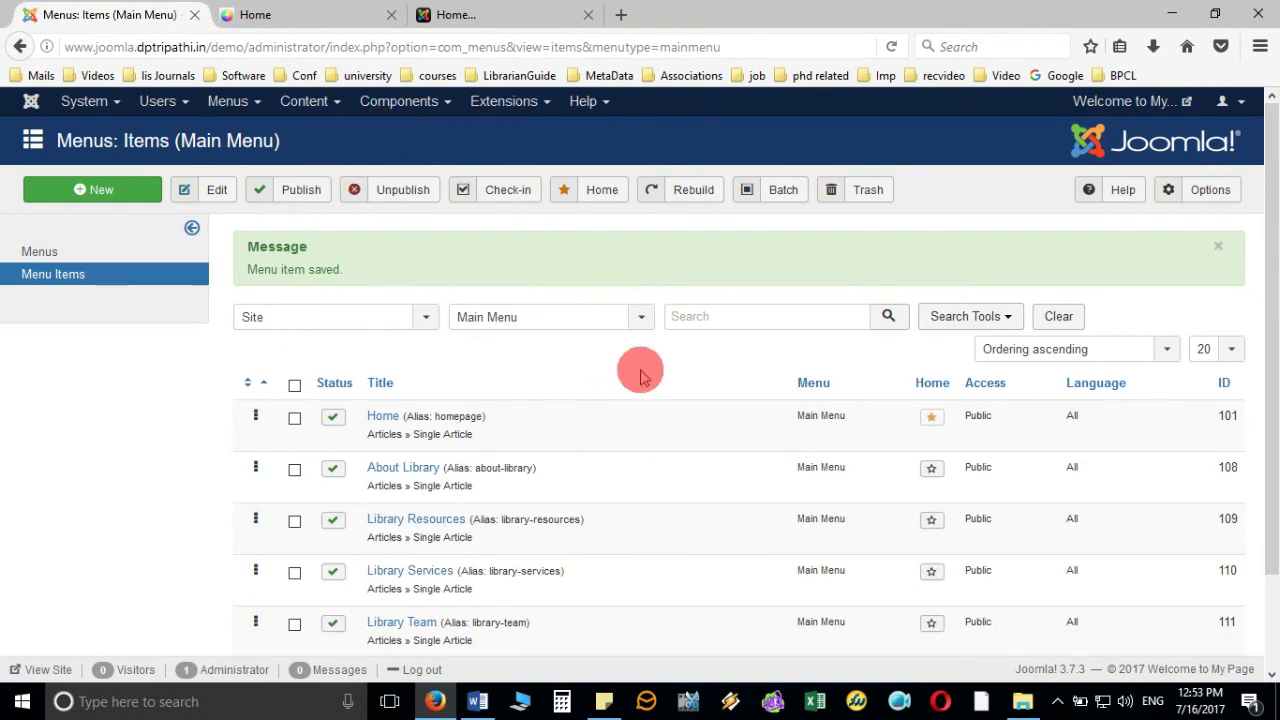
scroll(641, 375, down, 2)
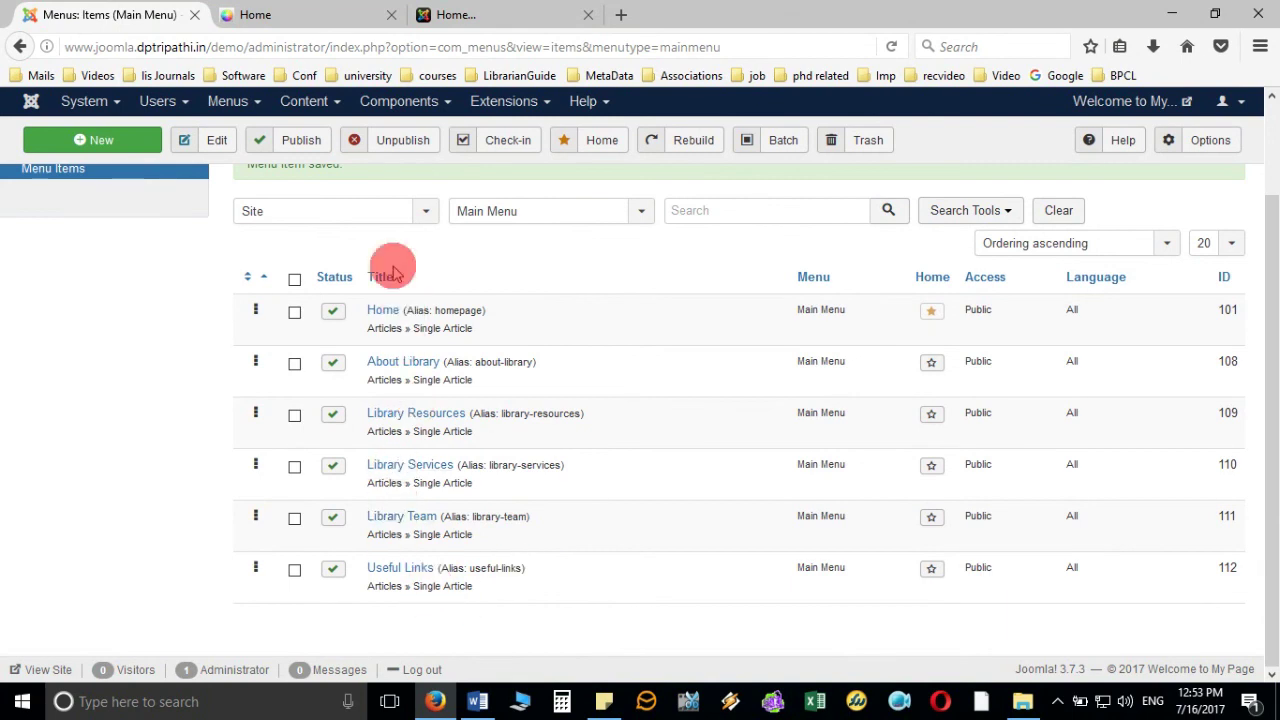
- Reload the website's front end and open Home, About Library, Library Resources, Library Services and Useful Links to check the main menu
click(327, 17)
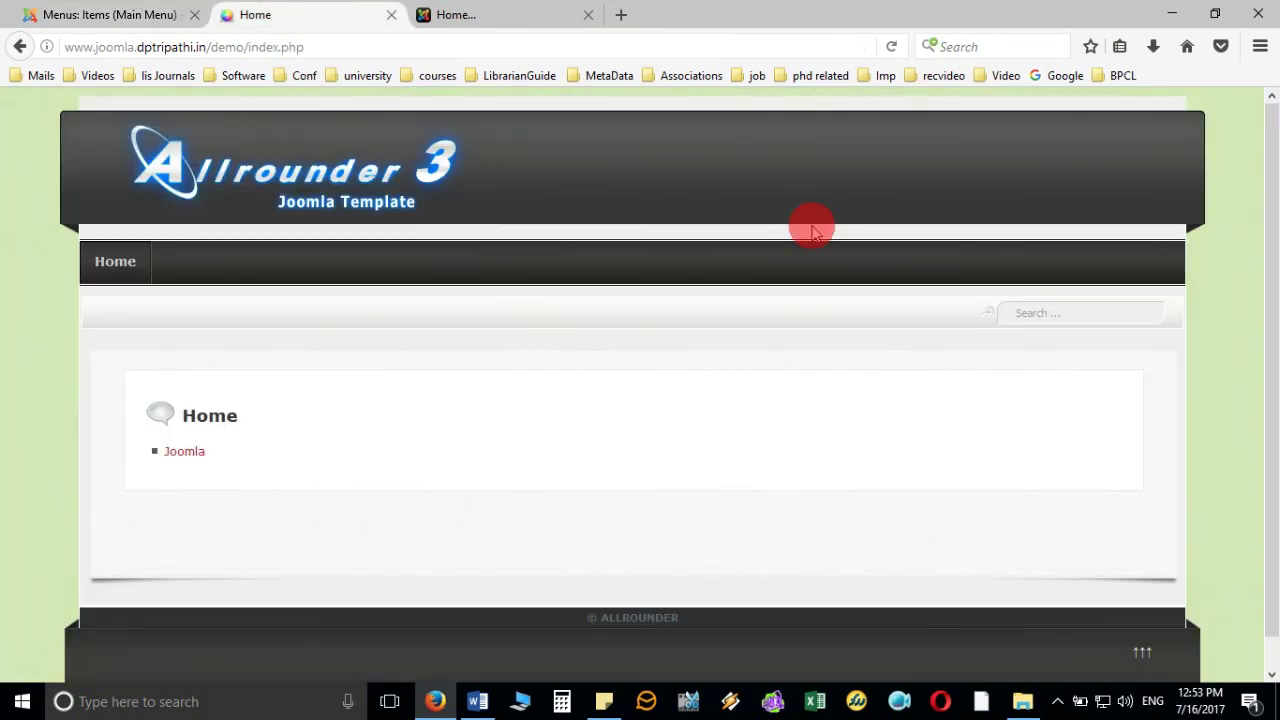
click(843, 175)
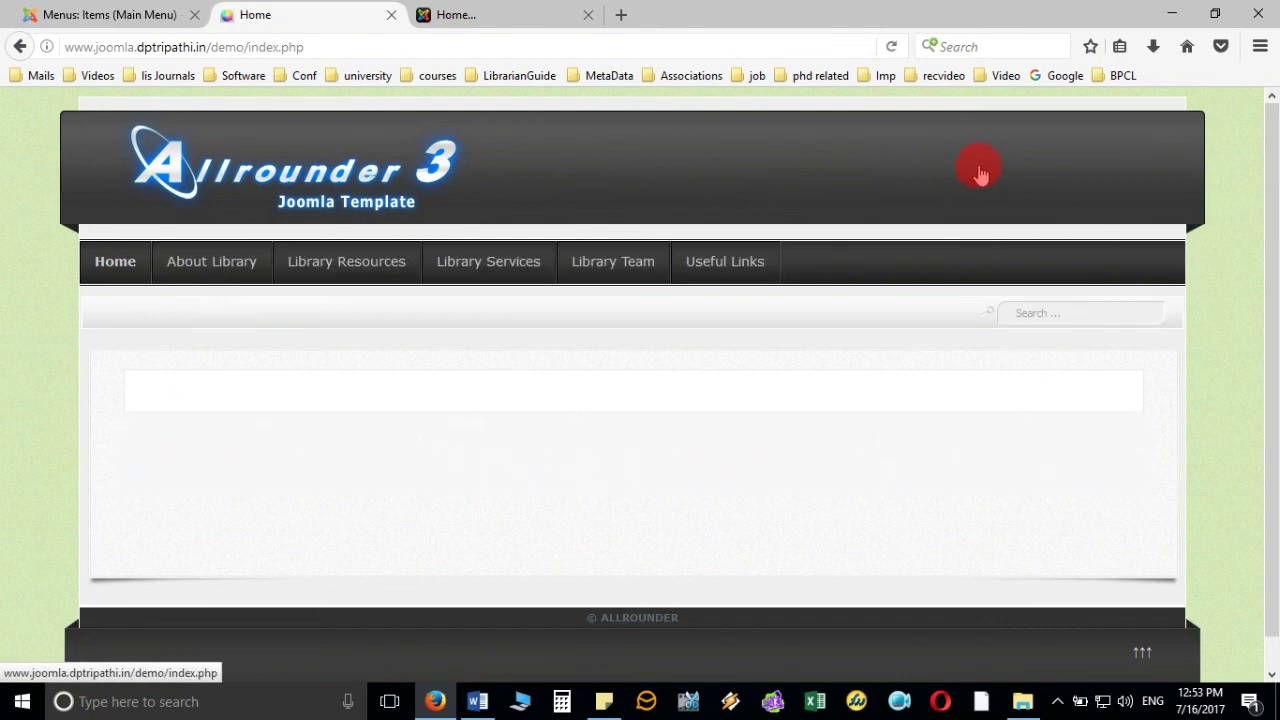
click(108, 272)
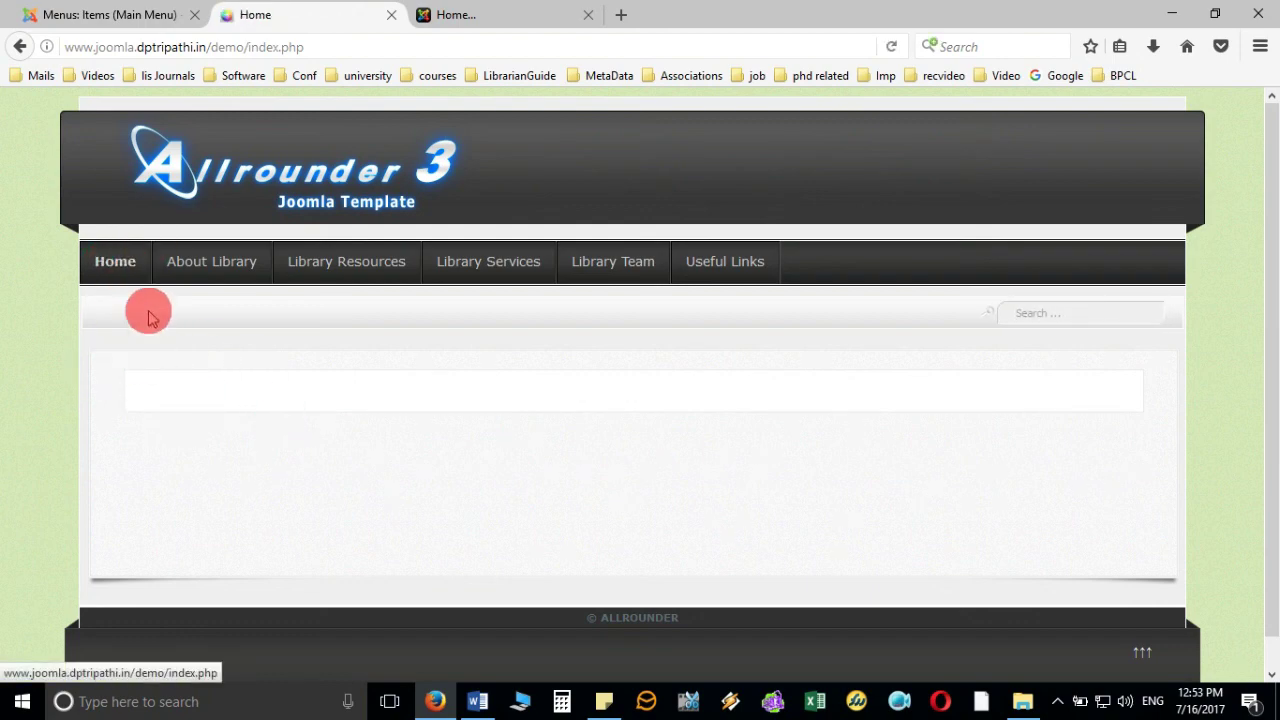
click(212, 263)
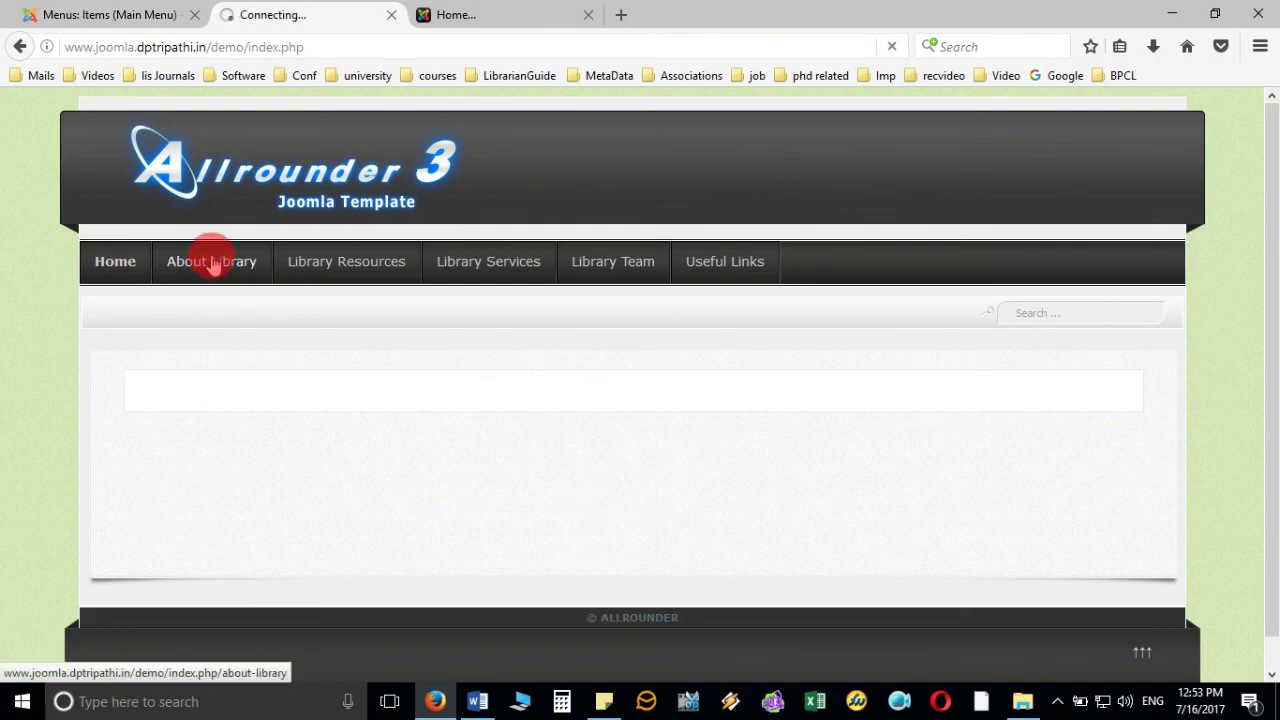
click(381, 274)
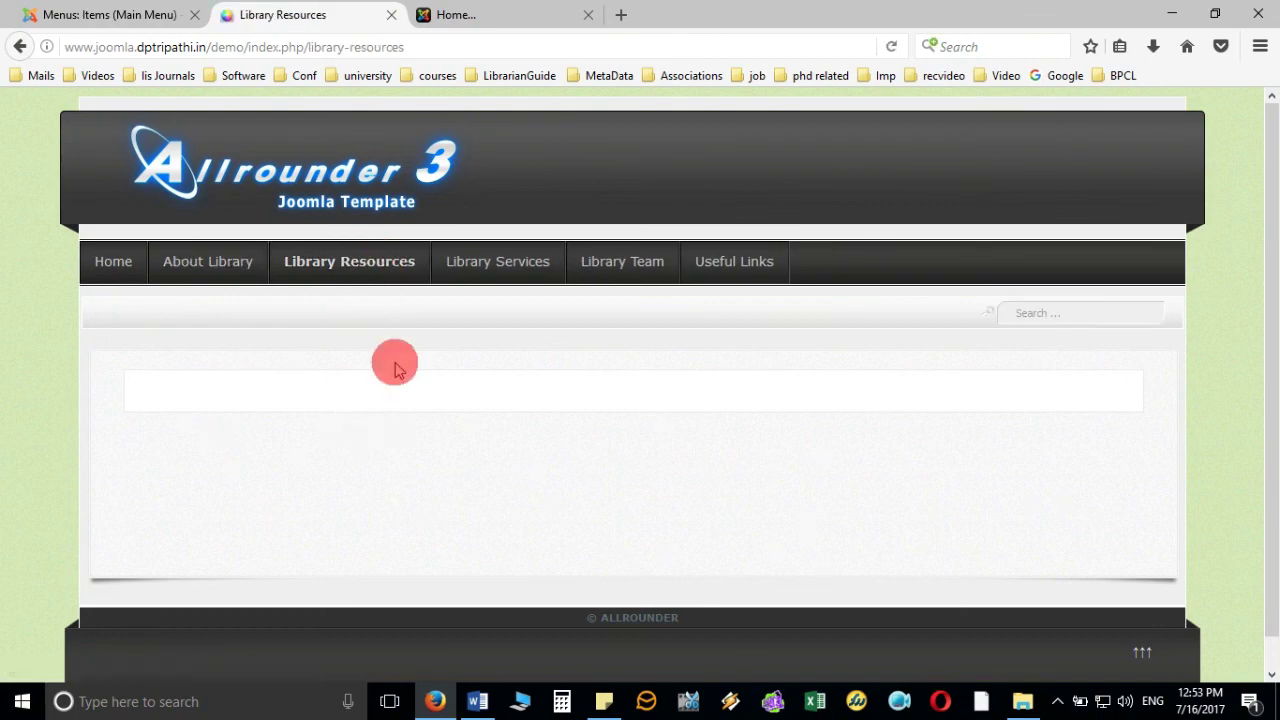
click(515, 270)
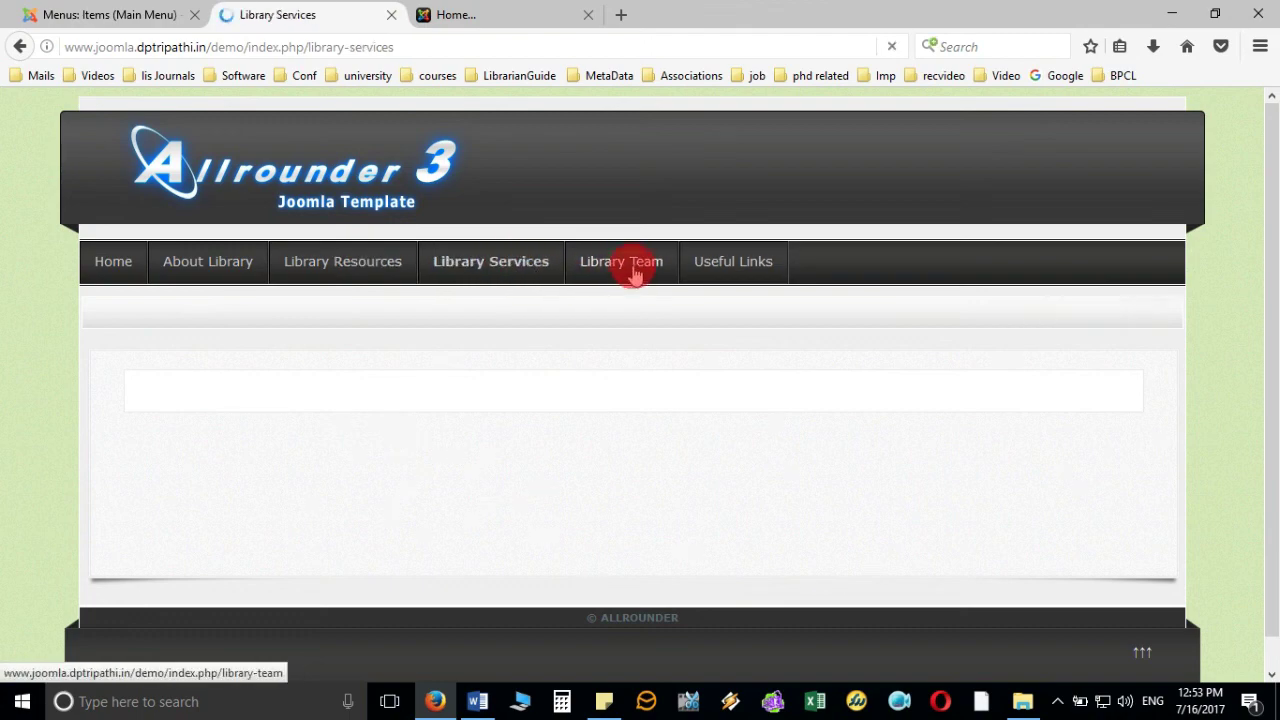
click(745, 275)
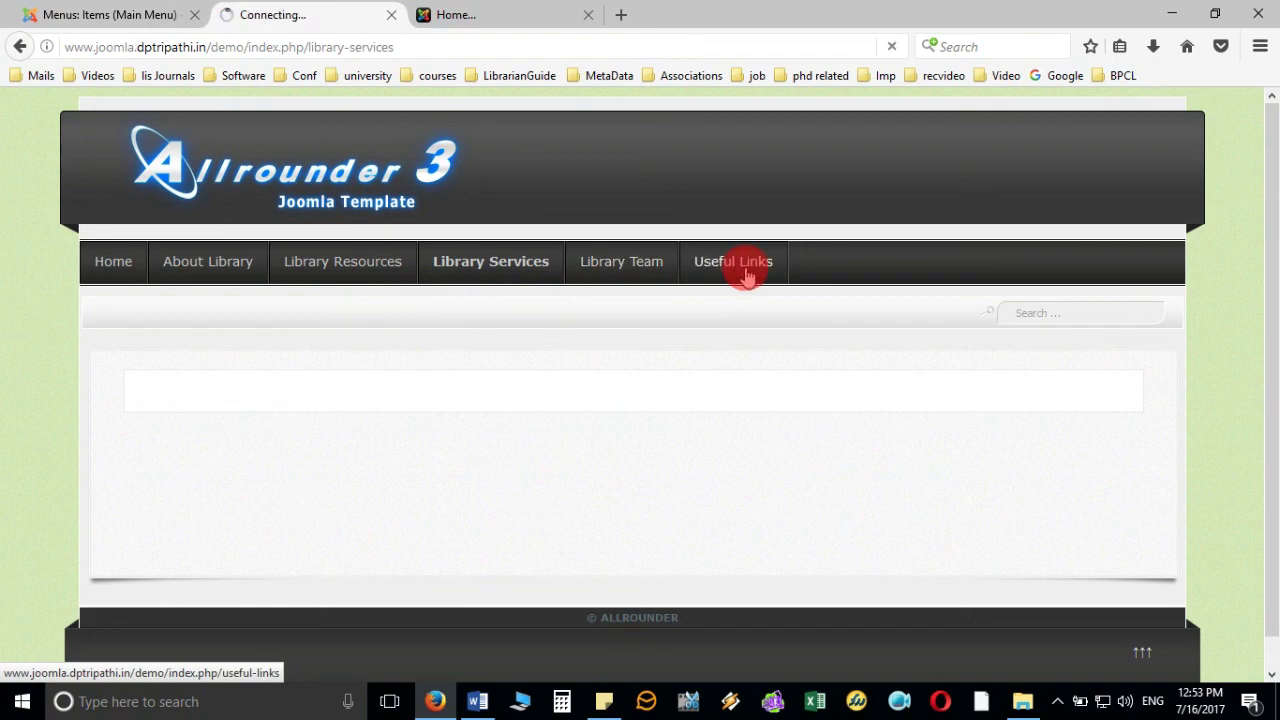